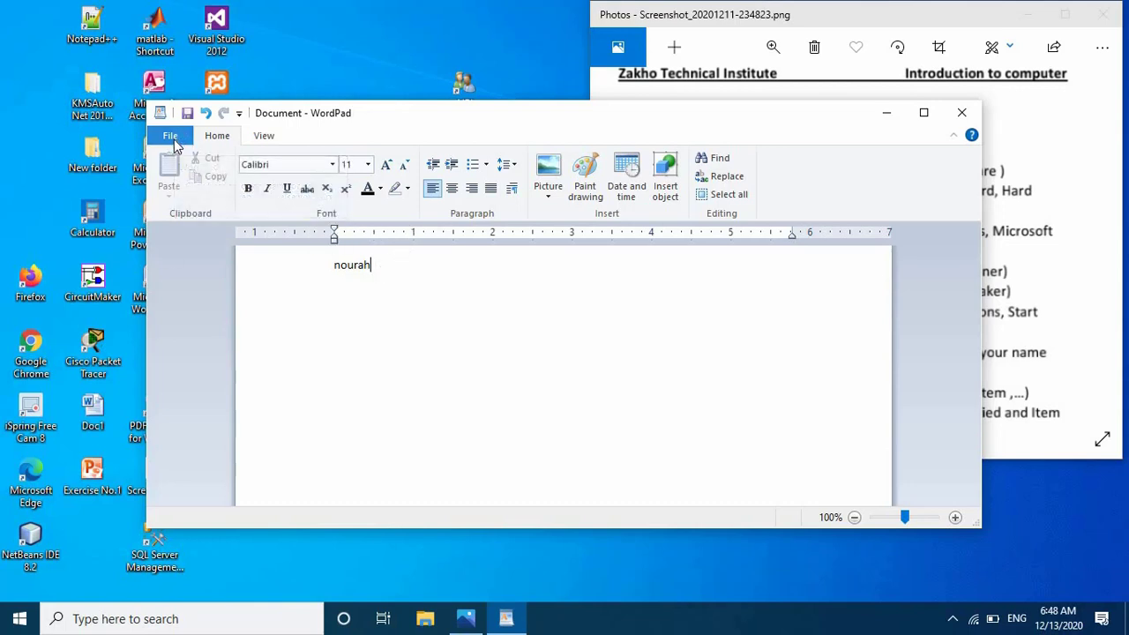
Save the document to Local Disk (D:) with the file name "it" and close it.
{"action": "left_click", "coordinate": [172, 136]}
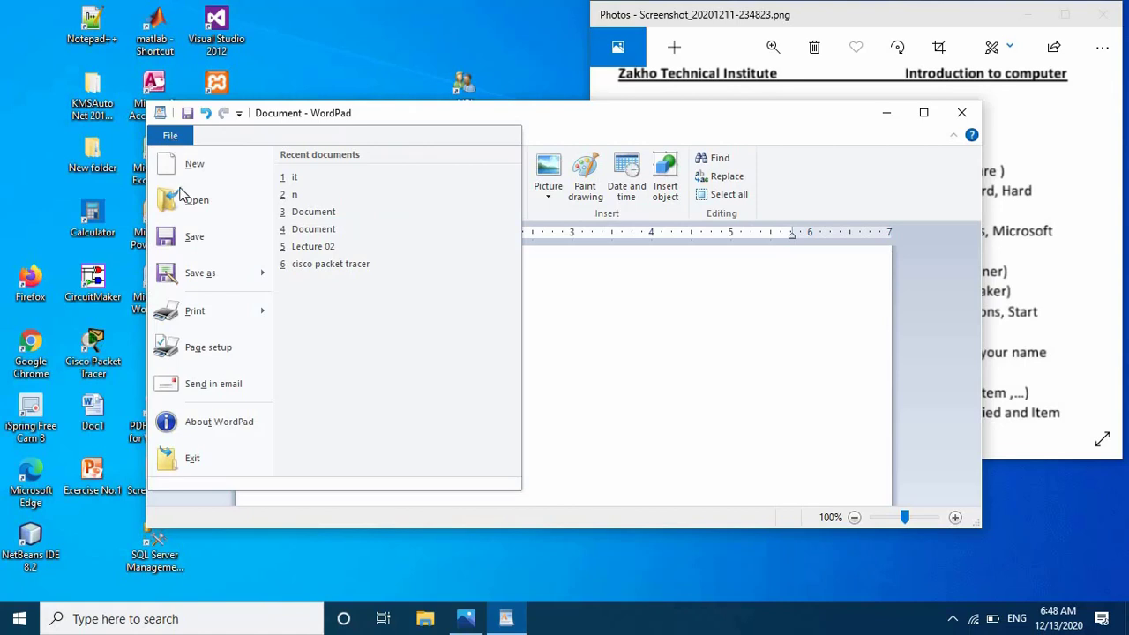
{"action": "key", "text": "Escape"}
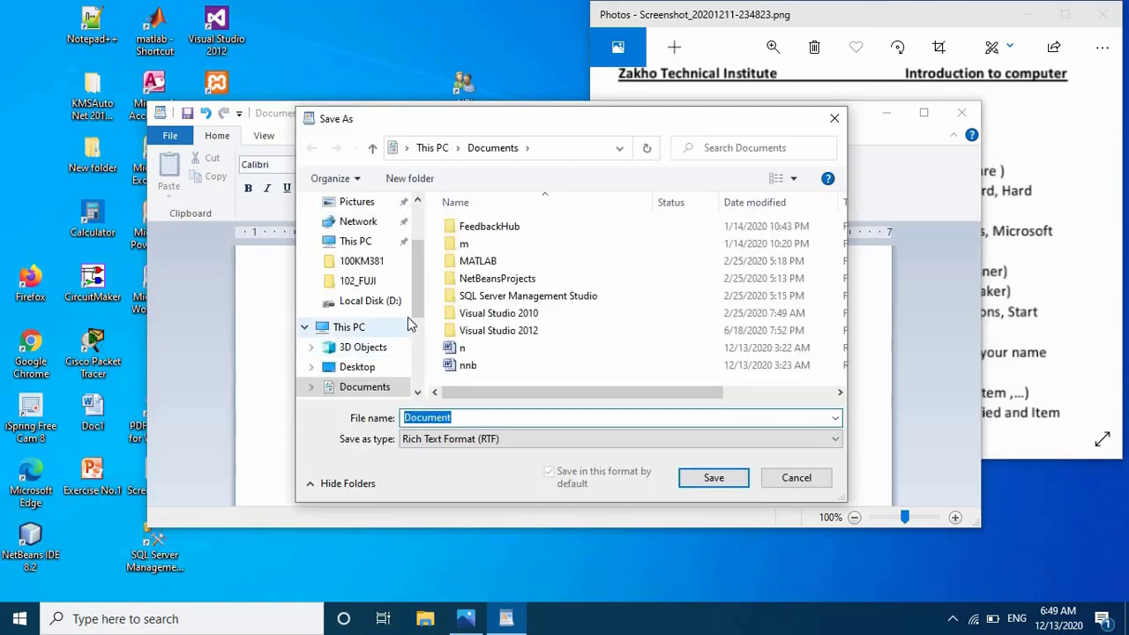
{"action": "scroll", "coordinate": [418, 315], "scroll_direction": "down", "scroll_amount": 2}
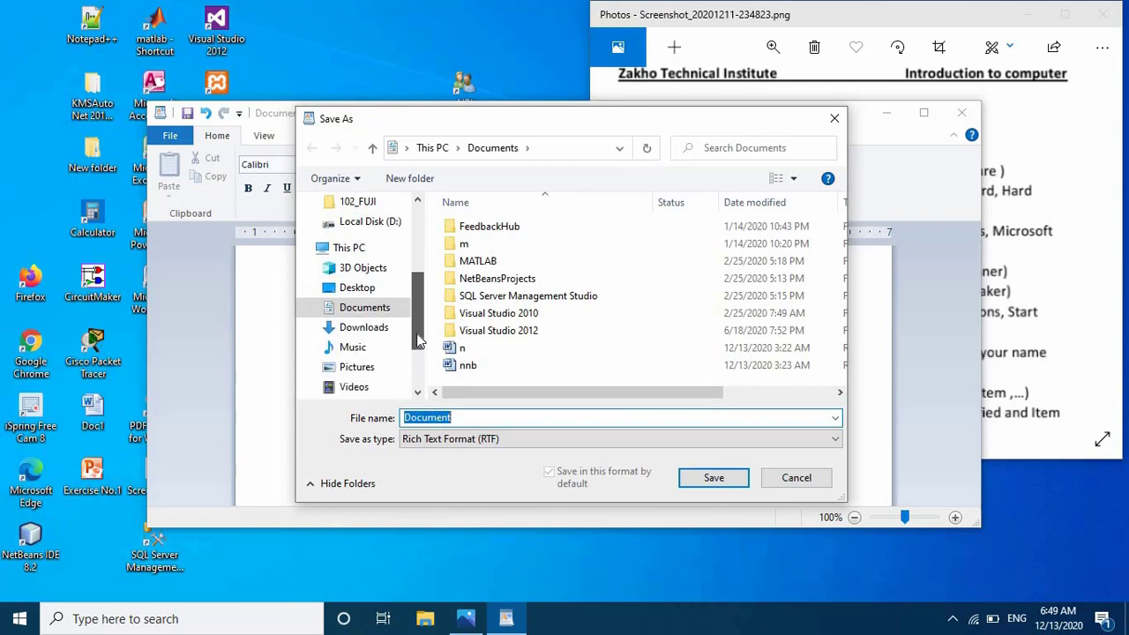
{"action": "scroll", "coordinate": [418, 315], "scroll_direction": "up", "scroll_amount": 2}
{"action": "scroll", "coordinate": [416, 315], "scroll_direction": "up", "scroll_amount": 1}
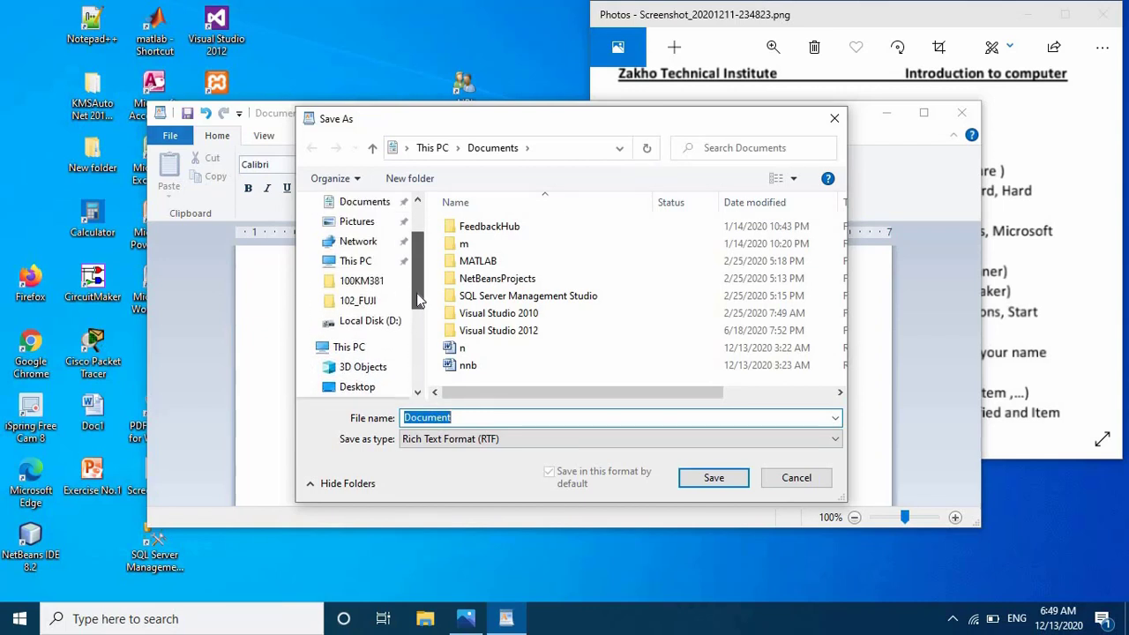
{"action": "left_click_drag", "start_coordinate": [416, 314], "coordinate": [430, 366]}
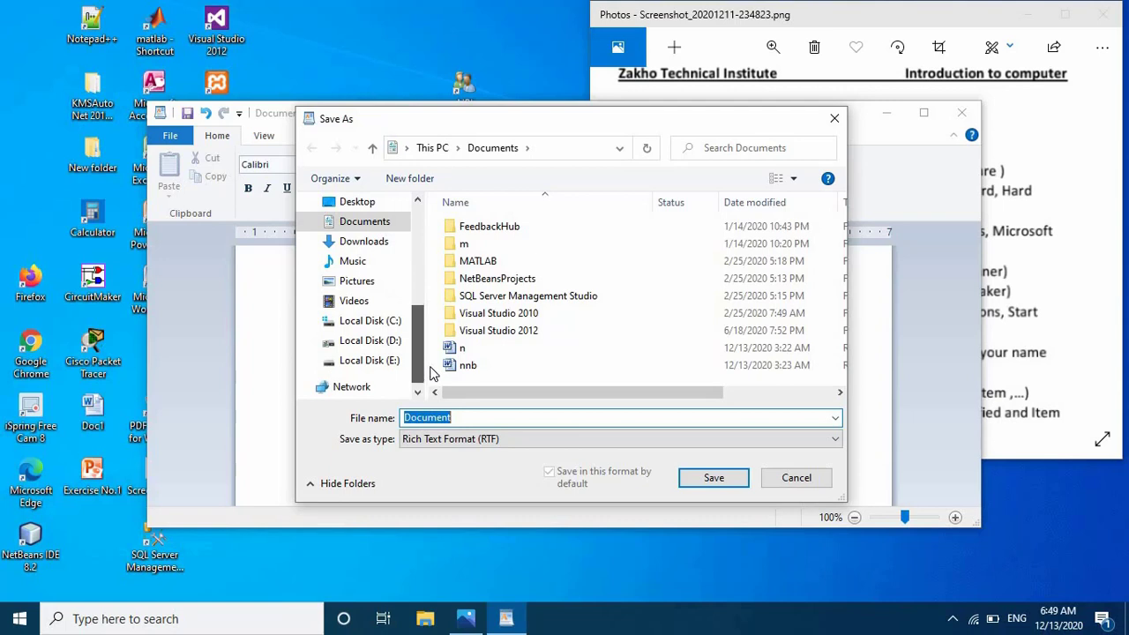
{"action": "left_click", "coordinate": [376, 342]}
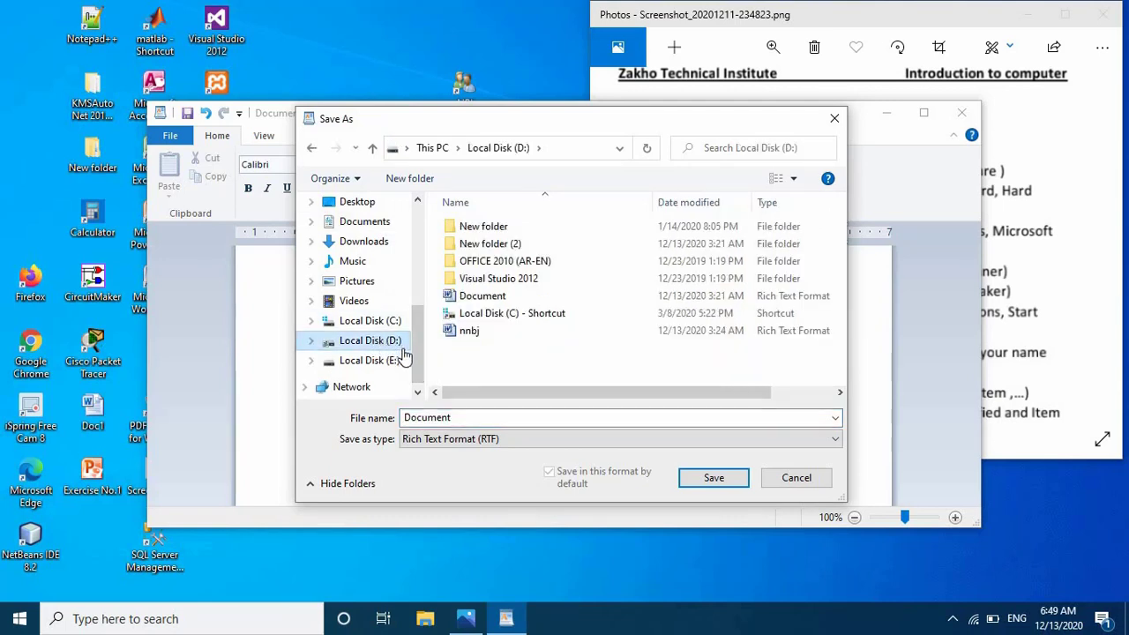
{"action": "double_click", "coordinate": [492, 418]}
{"action": "key", "text": "BackSpace"}
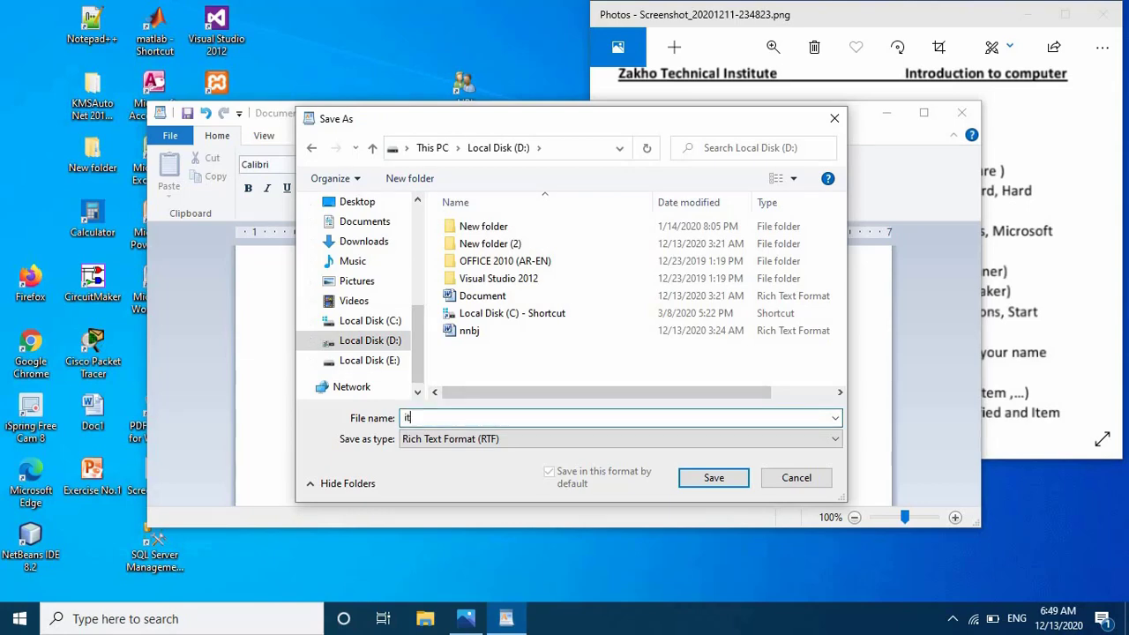
{"action": "left_click", "coordinate": [707, 477]}
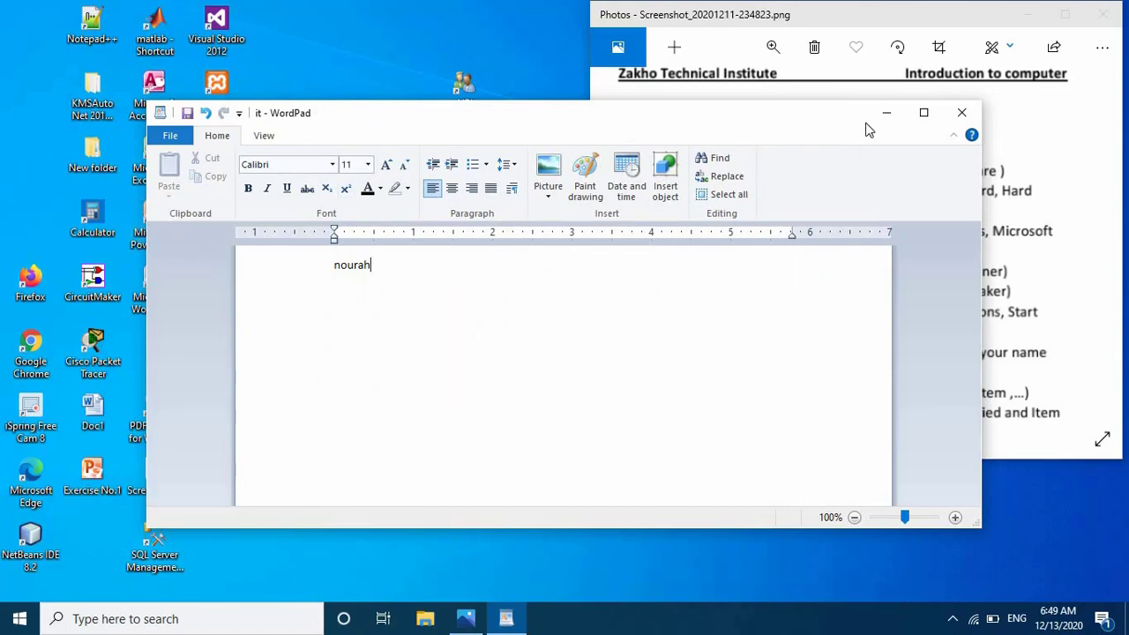
{"action": "left_click", "coordinate": [961, 113]}
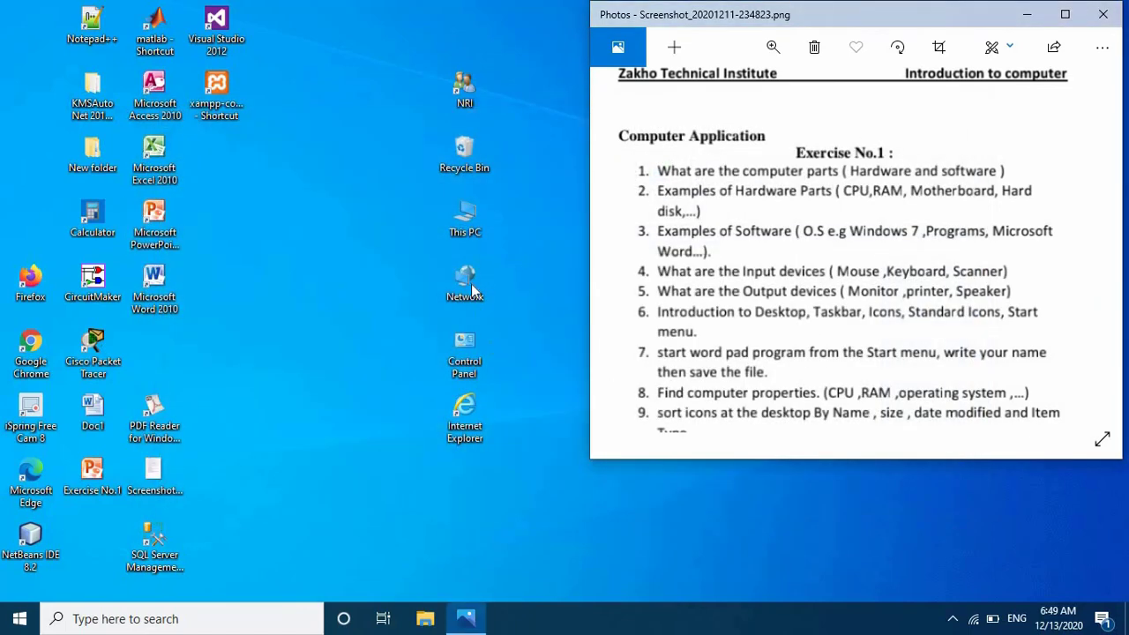
Browse Local Disk (D:) through This PC in a maximized window to check for the saved file "it", and close the window.
{"action": "left_click", "coordinate": [467, 228]}
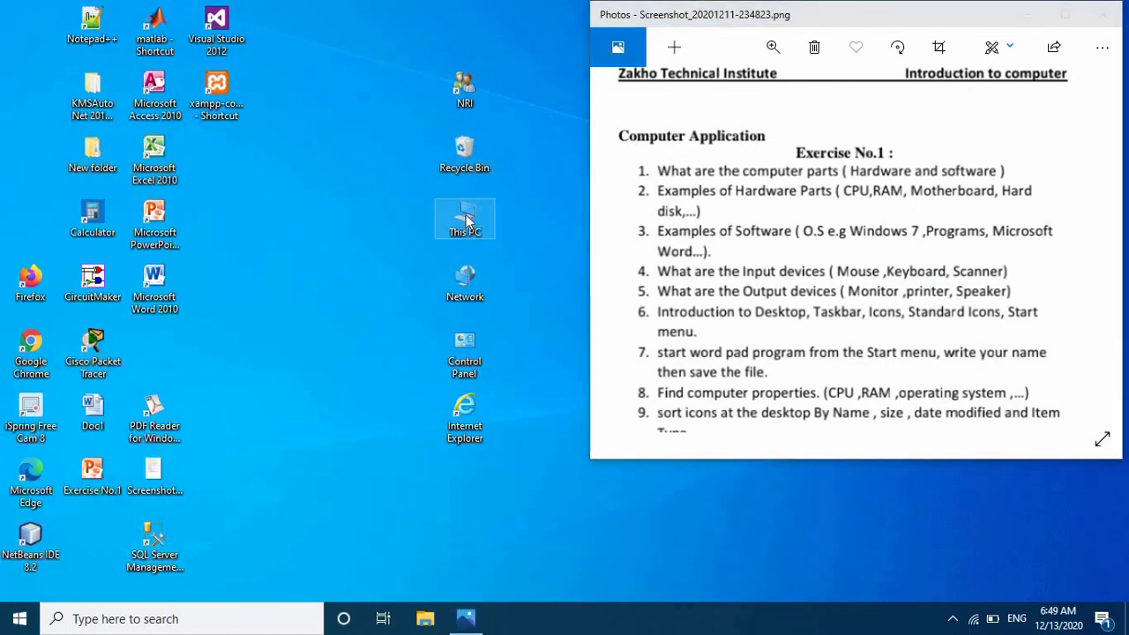
{"action": "double_click", "coordinate": [466, 217]}
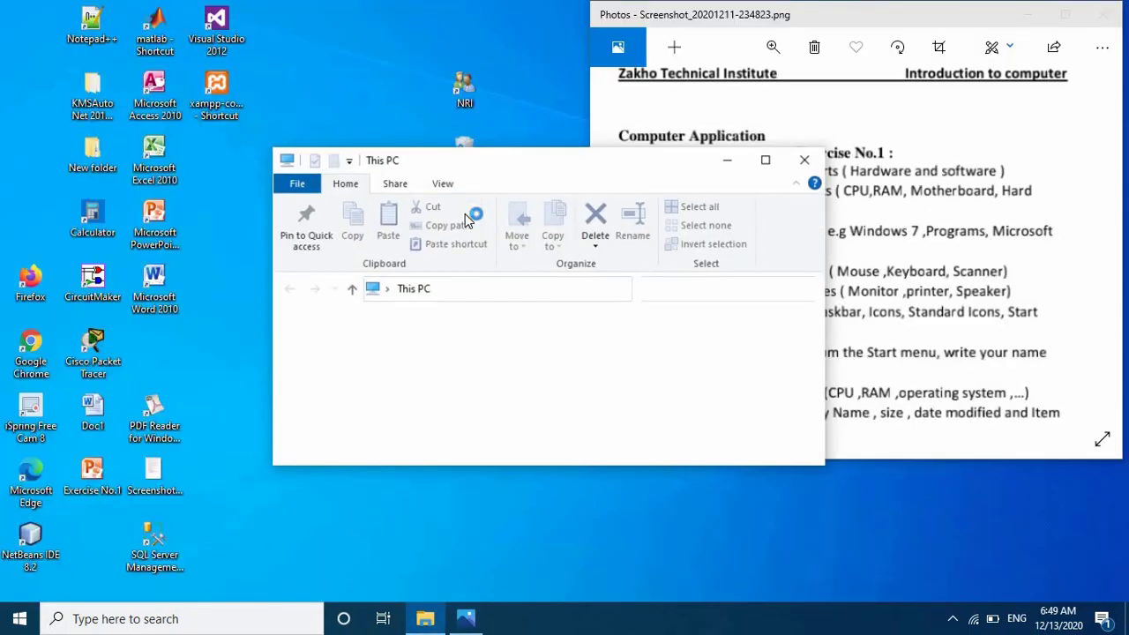
{"action": "left_click", "coordinate": [775, 172]}
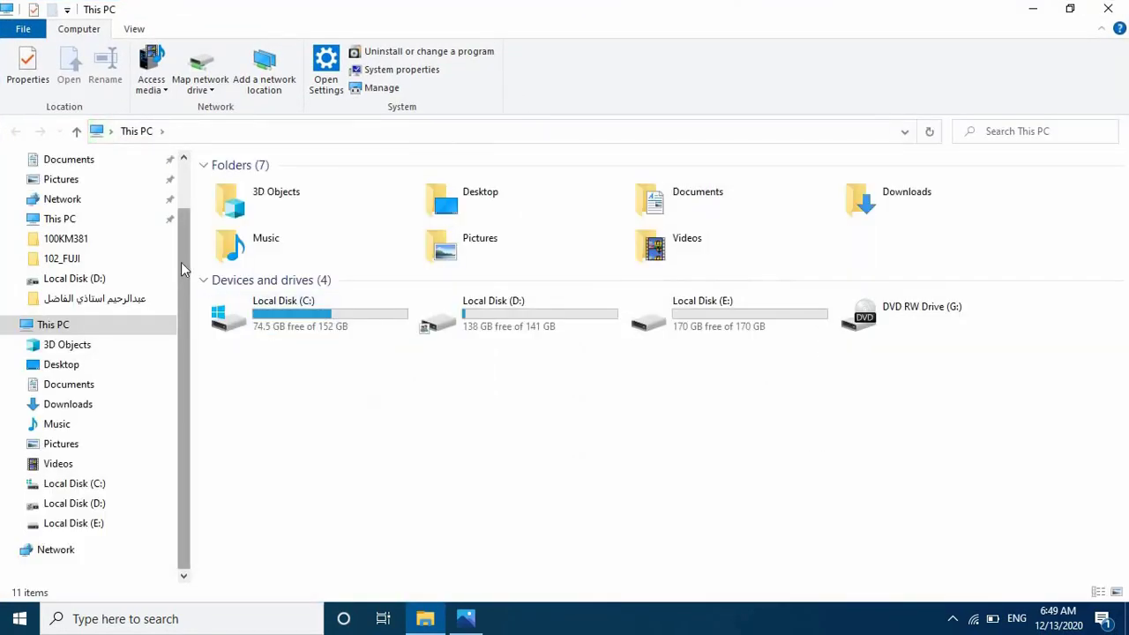
{"action": "left_click", "coordinate": [526, 310]}
{"action": "double_click", "coordinate": [524, 310]}
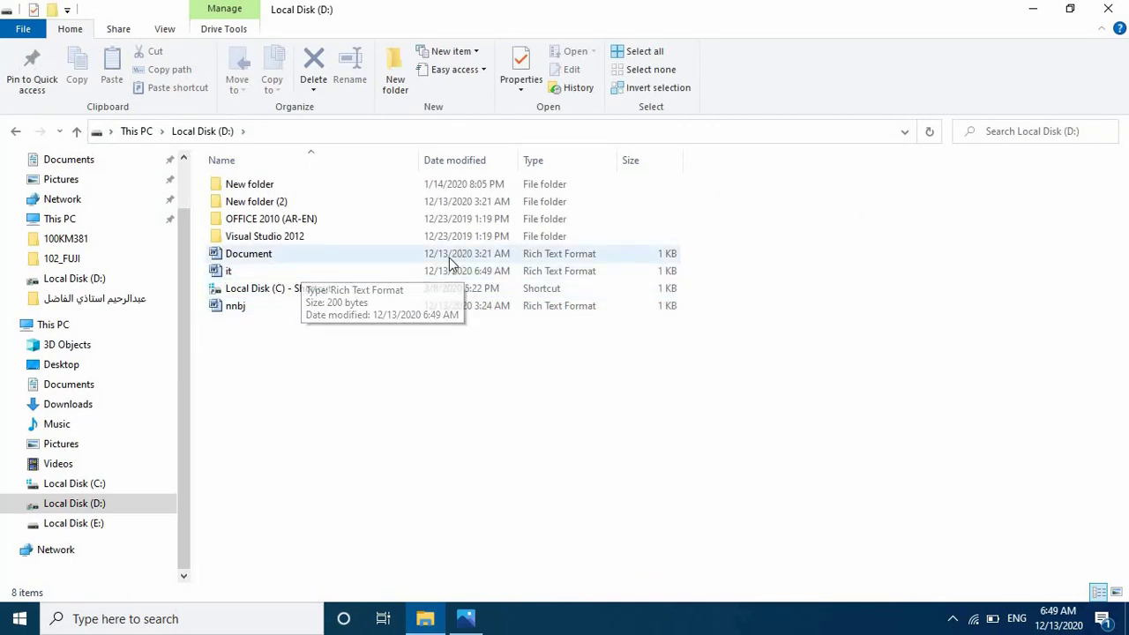
{"action": "left_click", "coordinate": [1108, 9]}
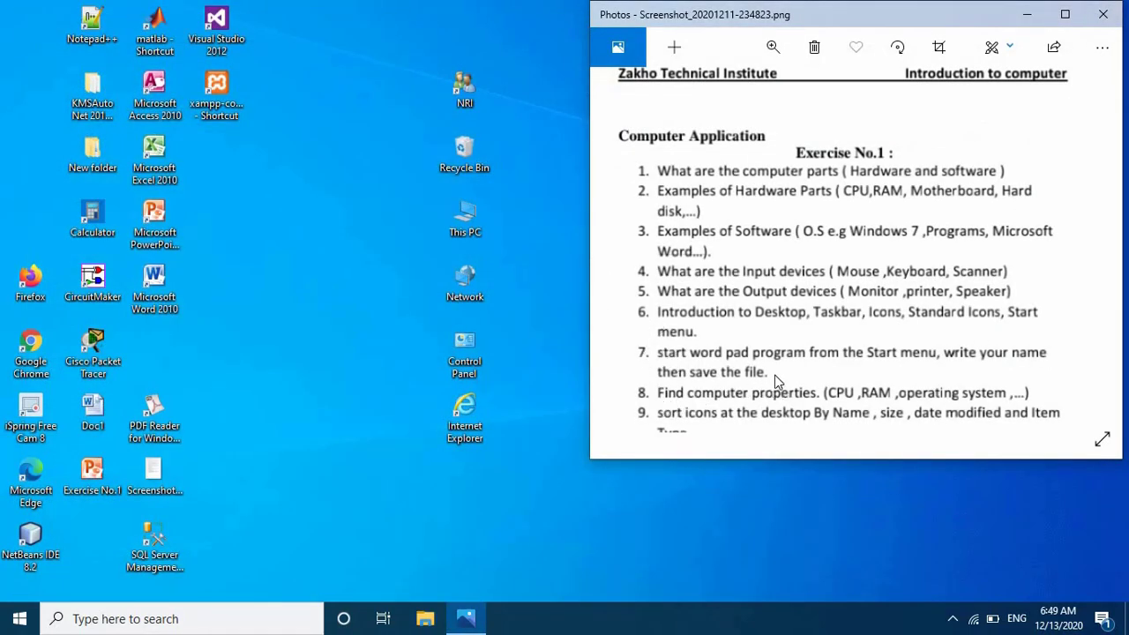
View the processor, installed memory and system type in This PC's properties, close the window, and repeat this a second time.
{"action": "left_click_drag", "start_coordinate": [774, 374], "coordinate": [774, 156]}
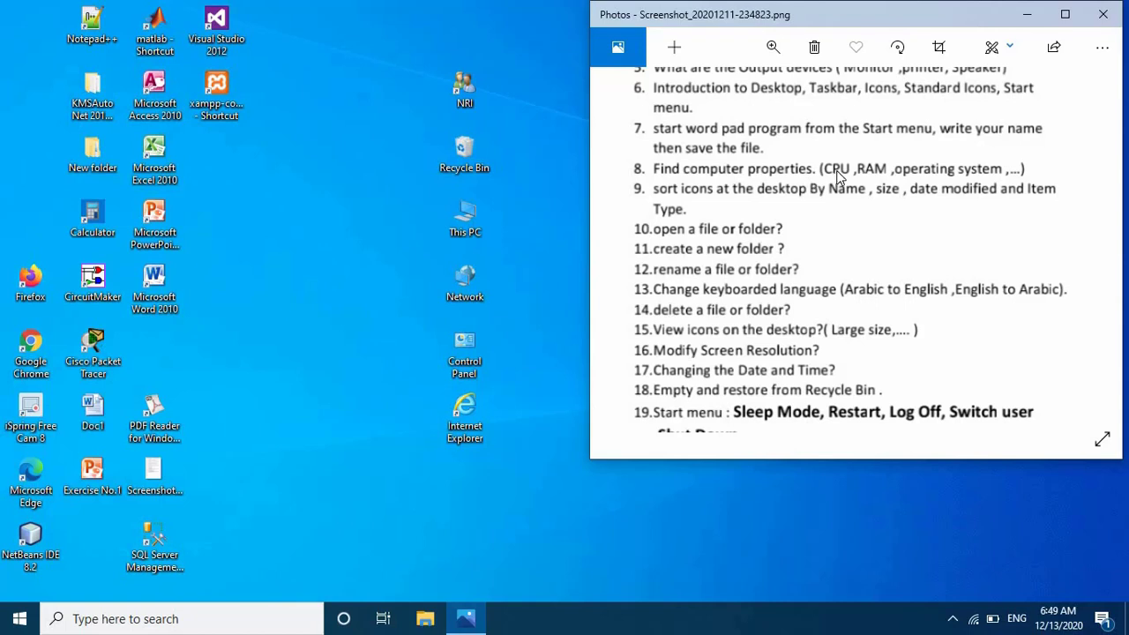
{"action": "left_click", "coordinate": [472, 226]}
{"action": "right_click", "coordinate": [472, 227]}
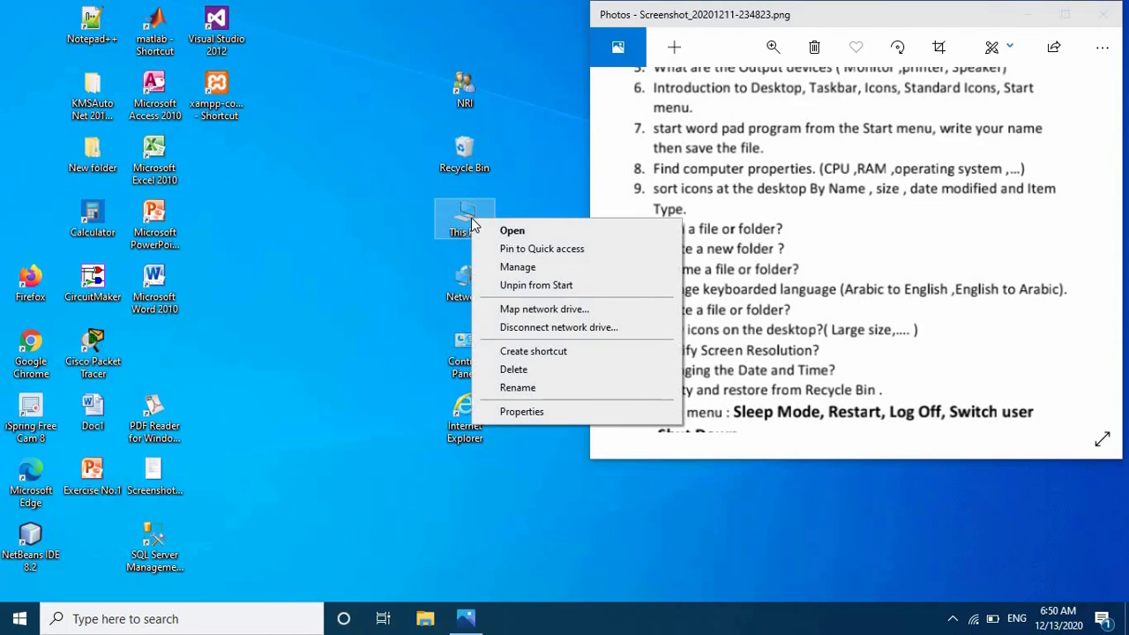
{"action": "left_click", "coordinate": [554, 411]}
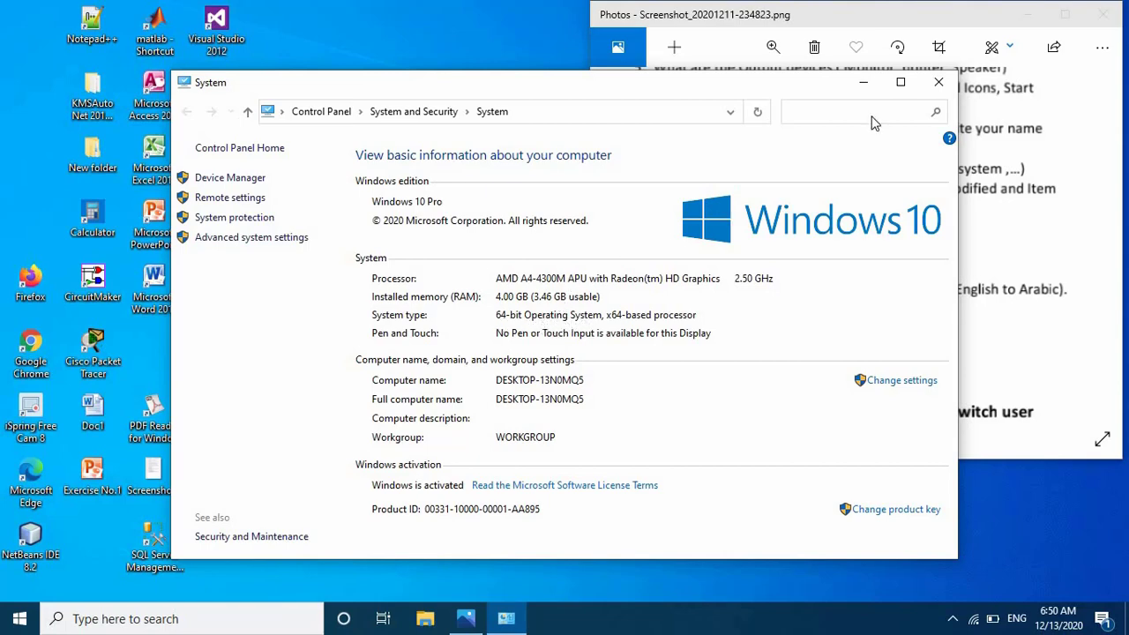
{"action": "left_click", "coordinate": [940, 85]}
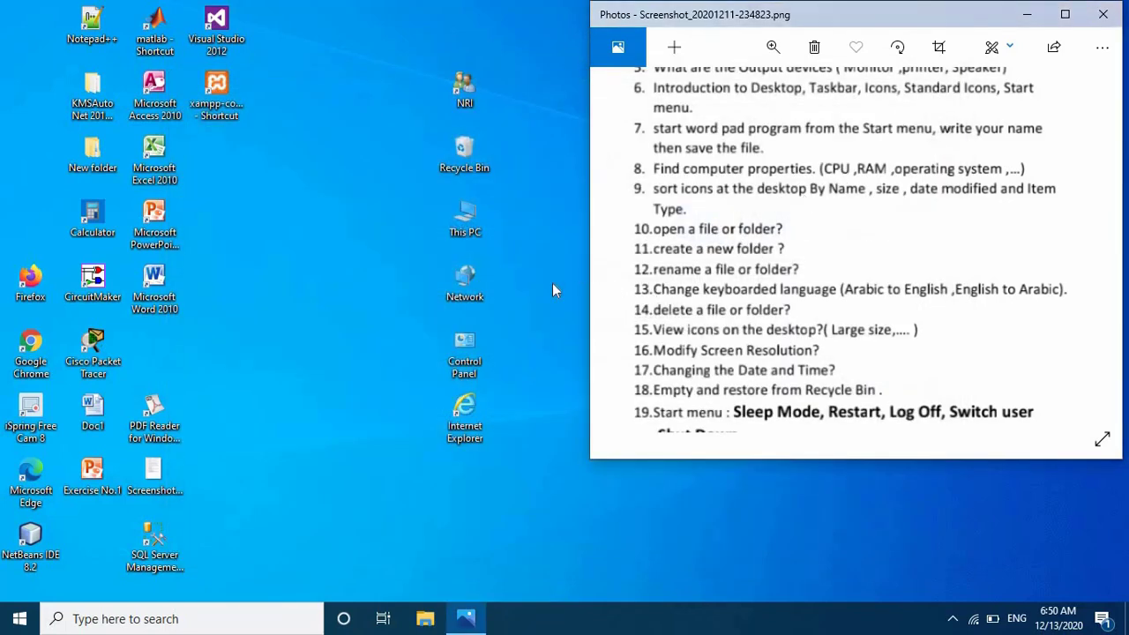
{"action": "right_click", "coordinate": [457, 224]}
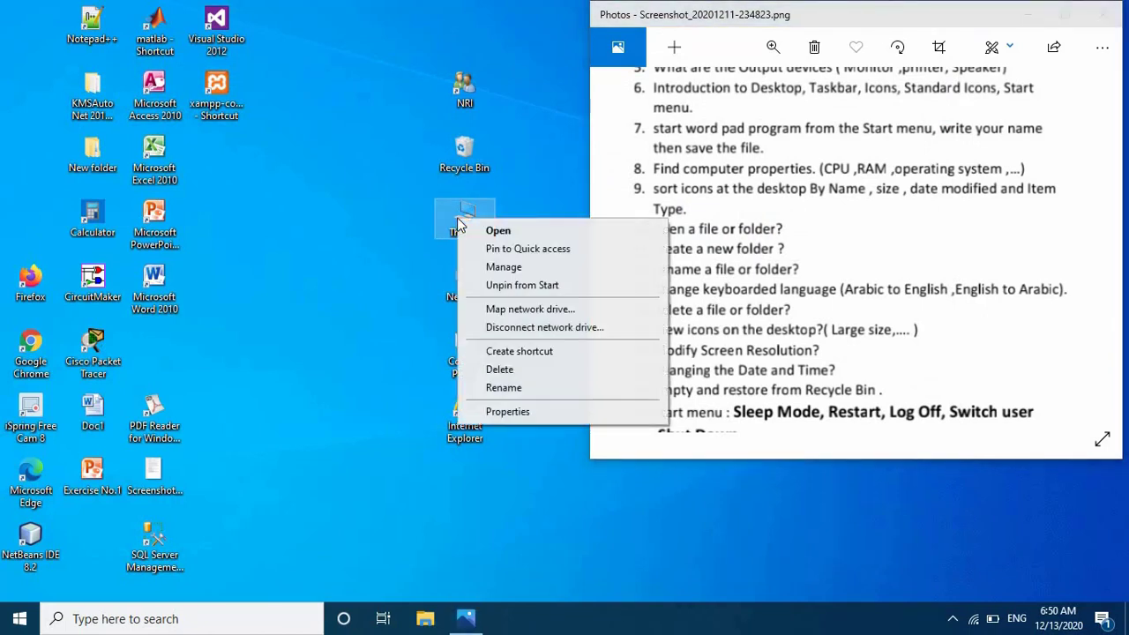
{"action": "left_click", "coordinate": [557, 411]}
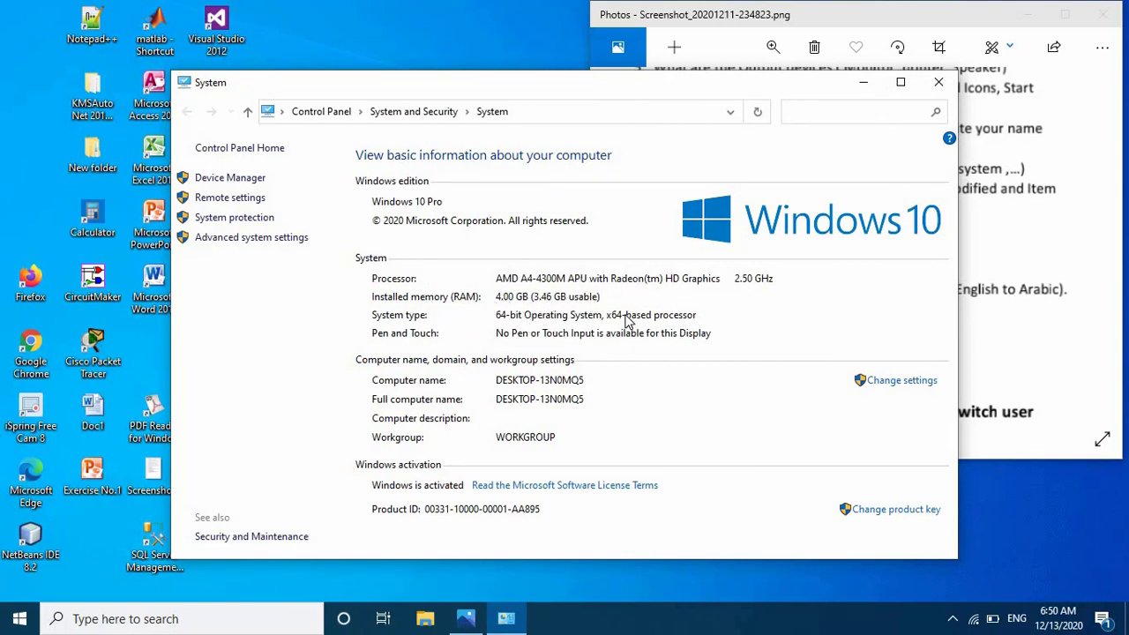
{"action": "left_click", "coordinate": [937, 81]}
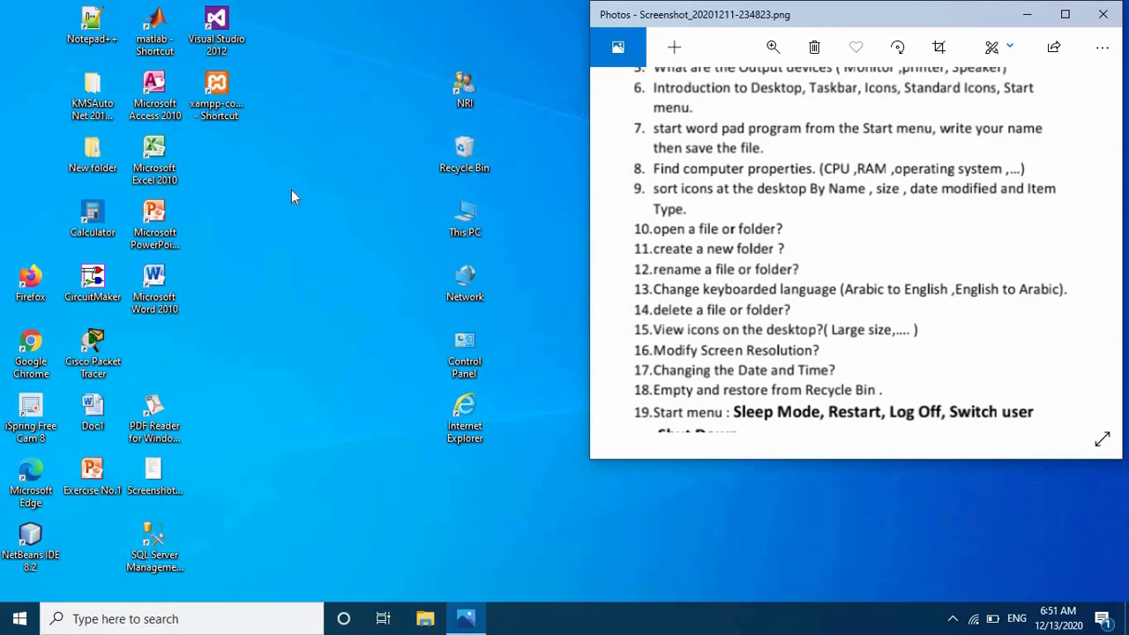
Sort the desktop icons by name and re-sort them by size.
{"action": "right_click", "coordinate": [326, 269]}
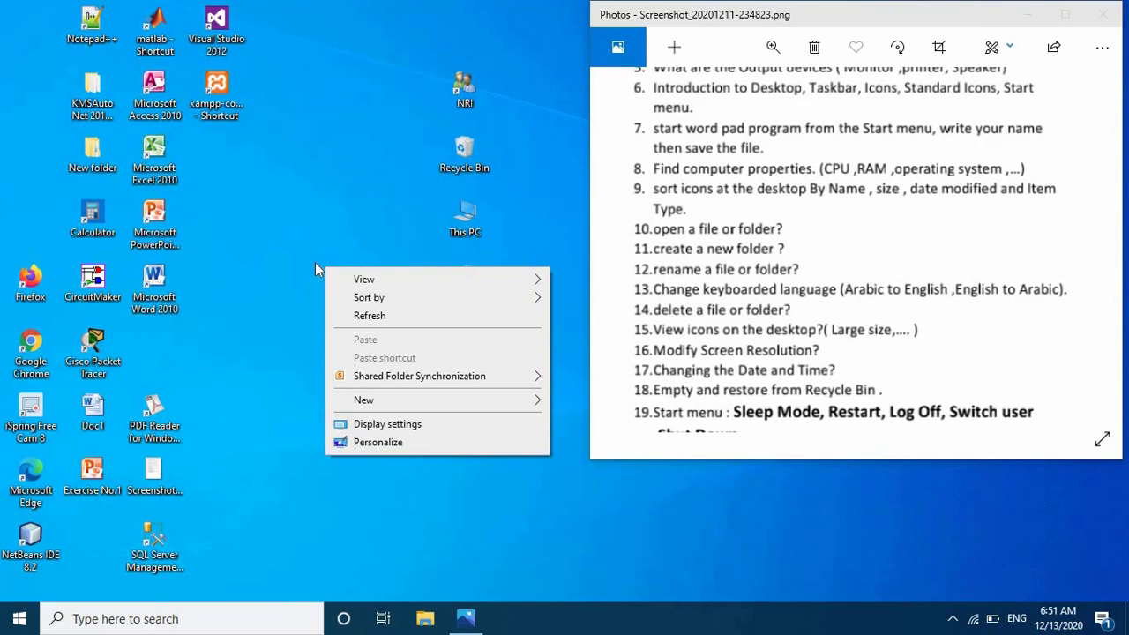
{"action": "mouse_move", "coordinate": [392, 304]}
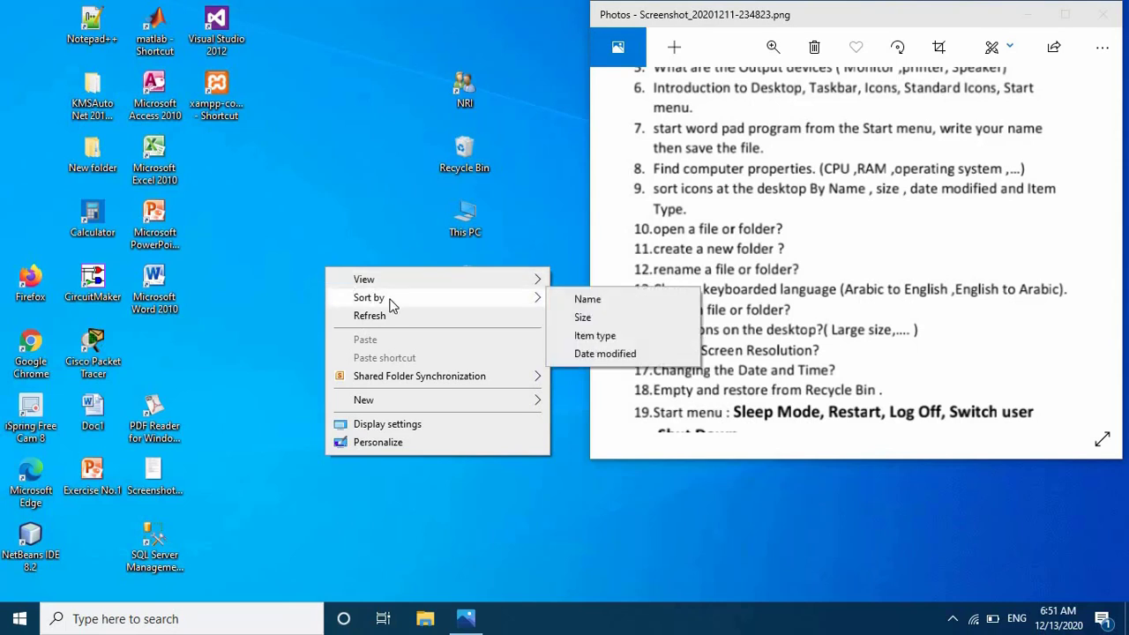
{"action": "left_click", "coordinate": [591, 299]}
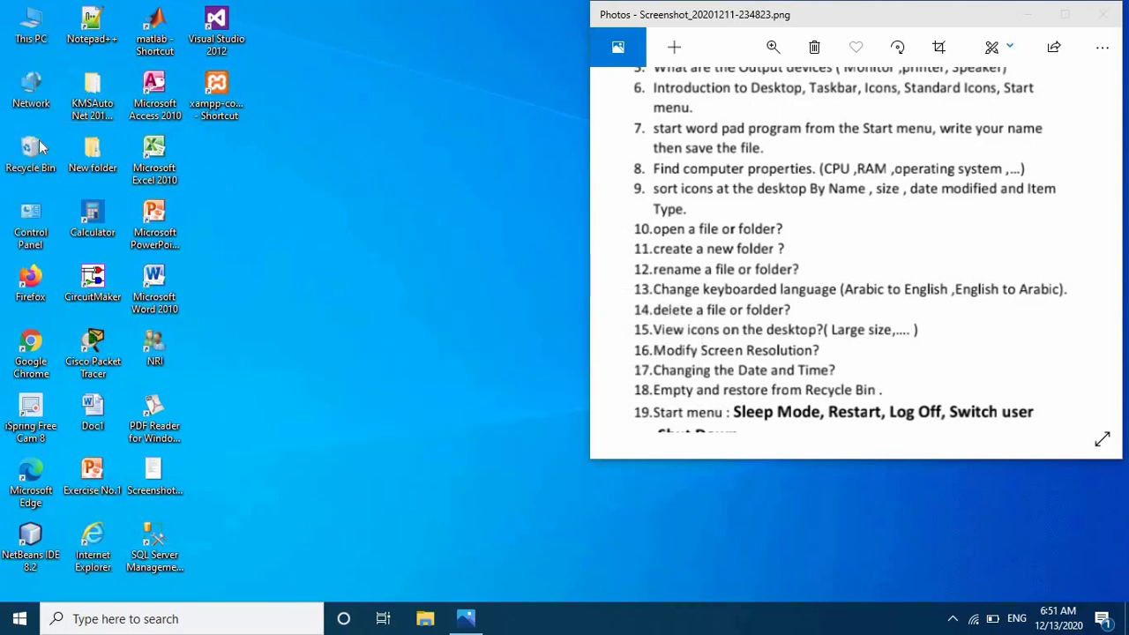
{"action": "right_click", "coordinate": [292, 152]}
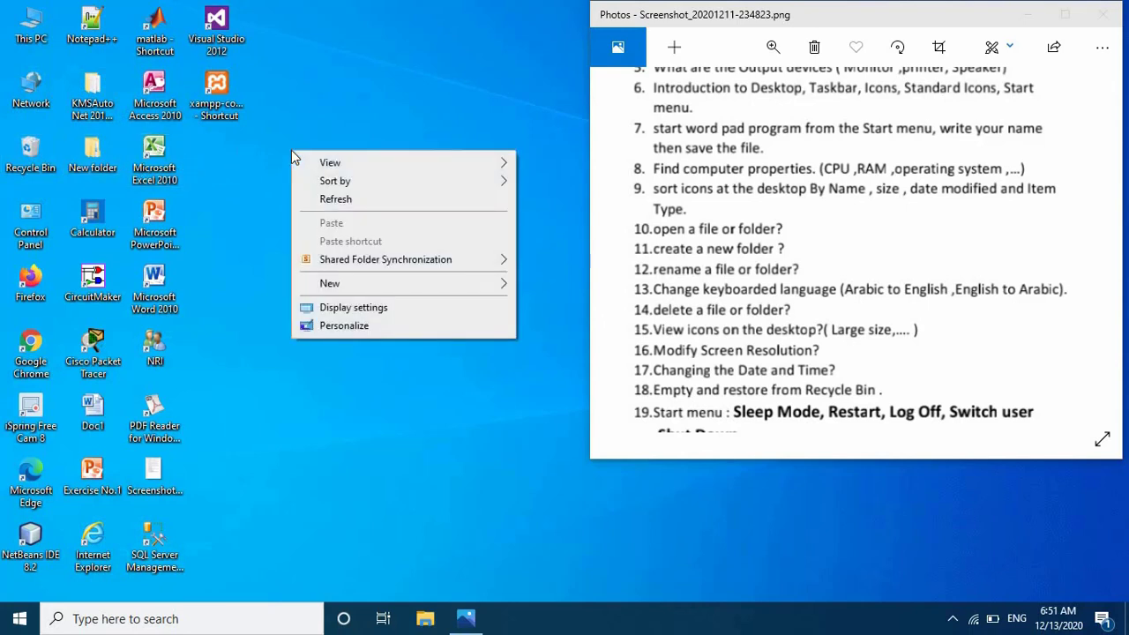
{"action": "mouse_move", "coordinate": [354, 184]}
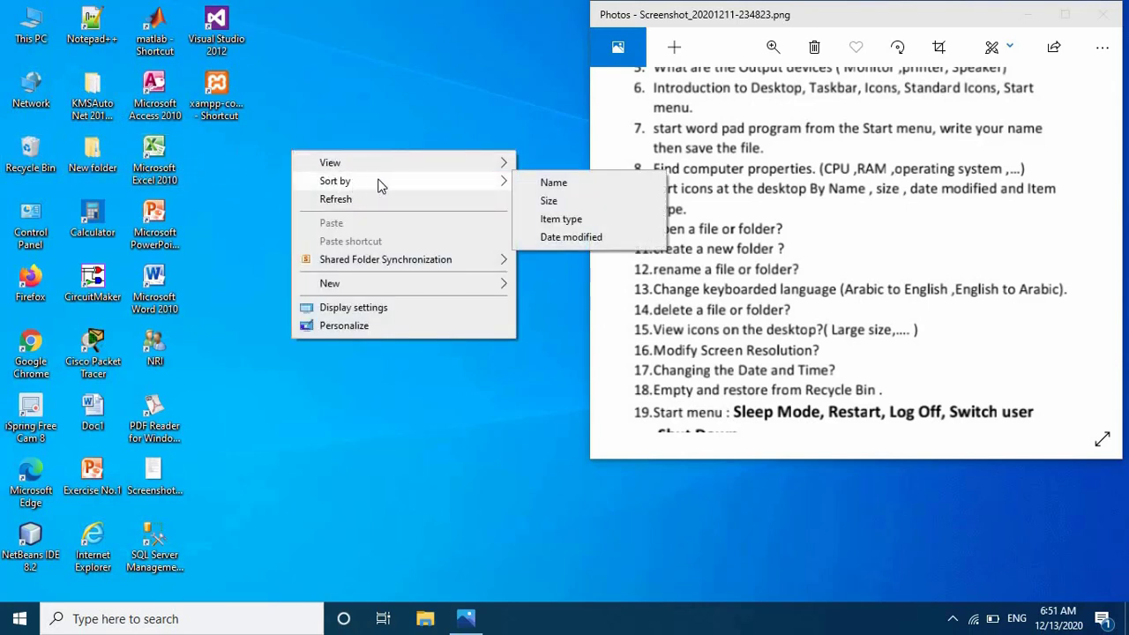
{"action": "left_click", "coordinate": [548, 202]}
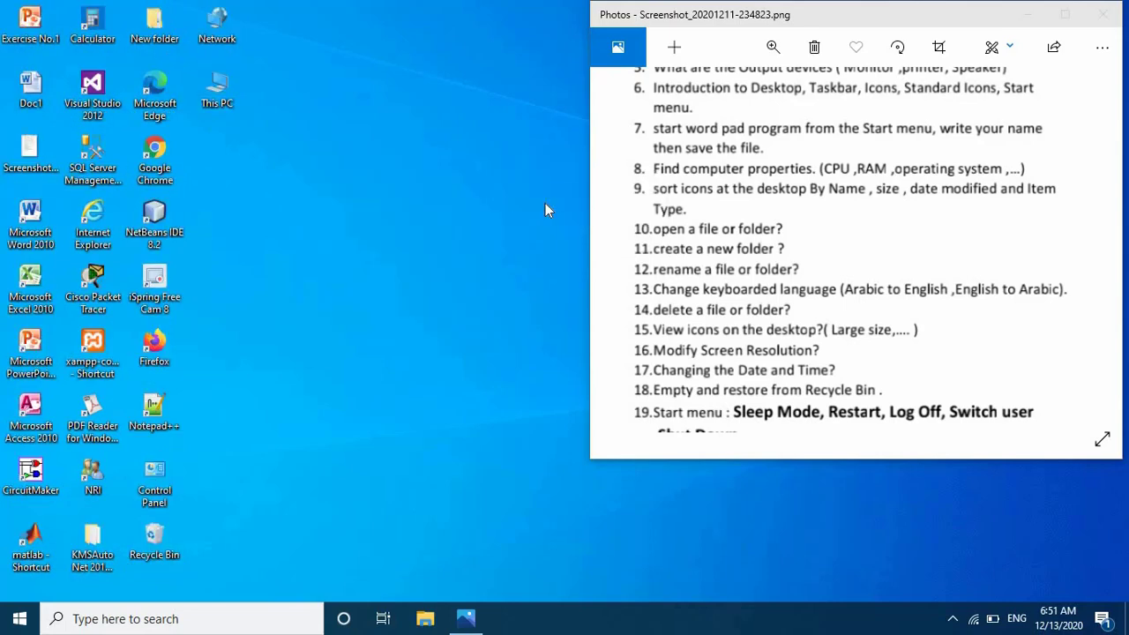
Sort the desktop icons by item type and re-sort them by date modified.
{"action": "right_click", "coordinate": [290, 190]}
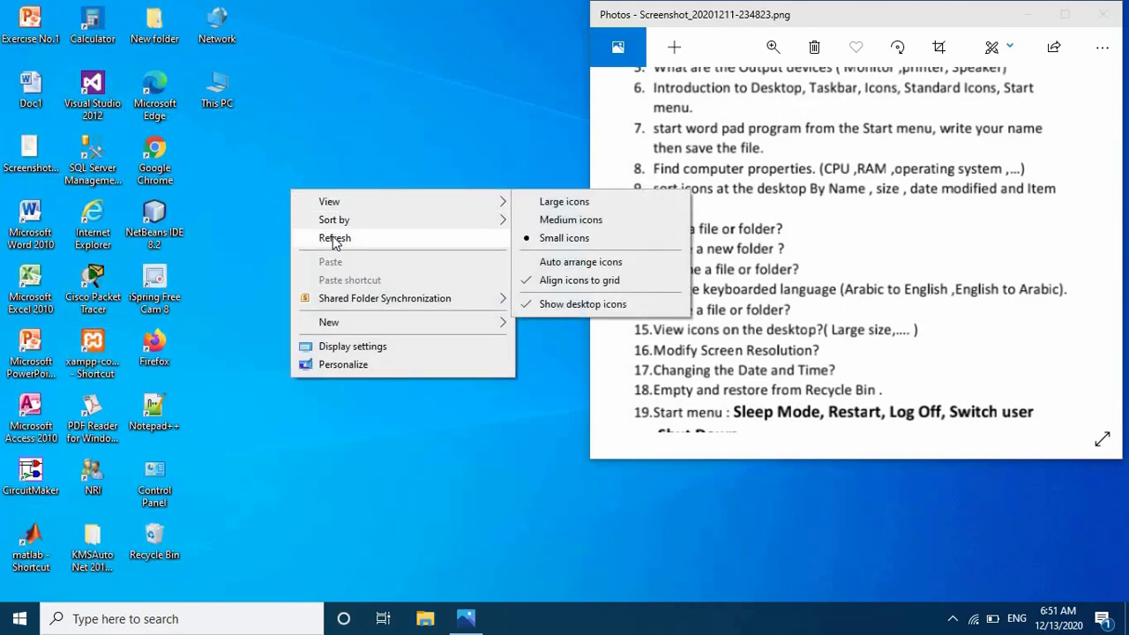
{"action": "mouse_move", "coordinate": [372, 217]}
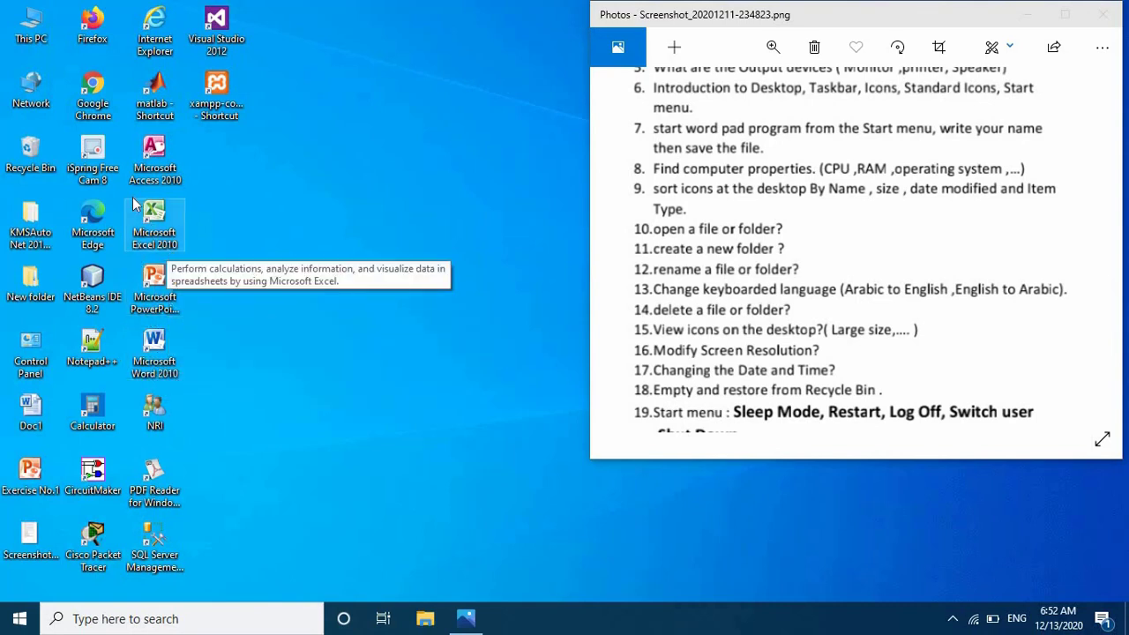
{"action": "right_click", "coordinate": [273, 240]}
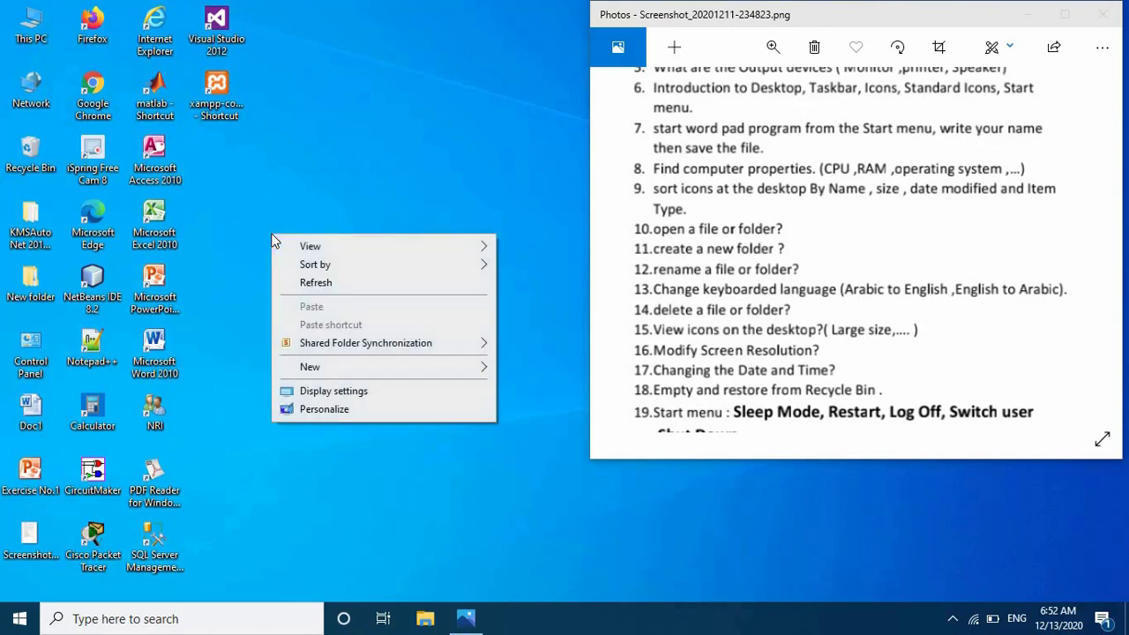
{"action": "mouse_move", "coordinate": [316, 267]}
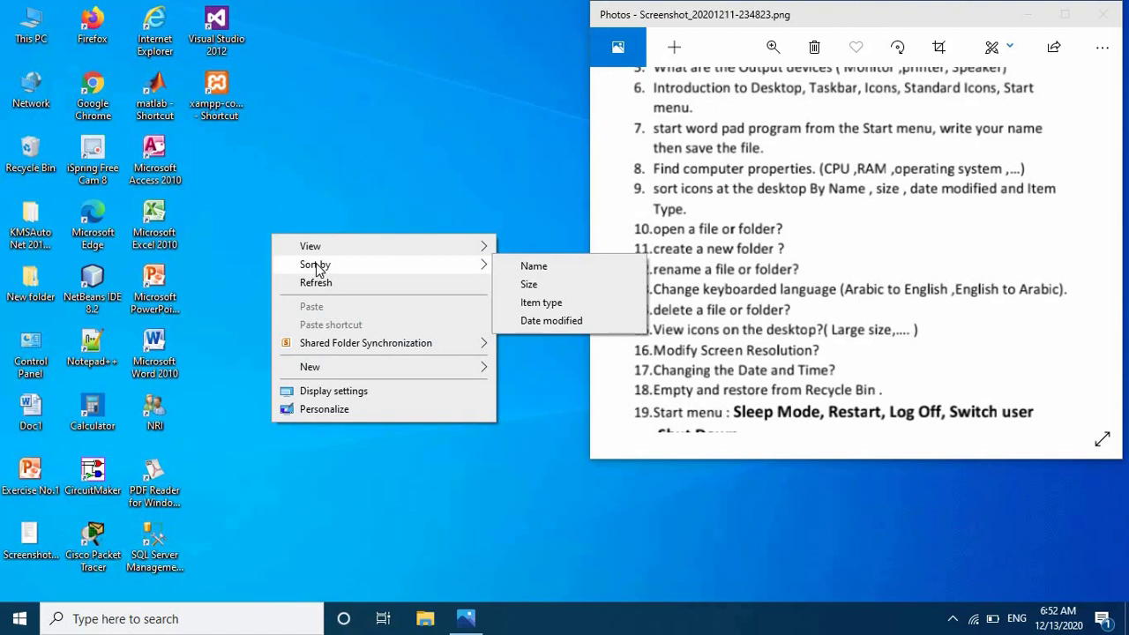
{"action": "left_click", "coordinate": [552, 322]}
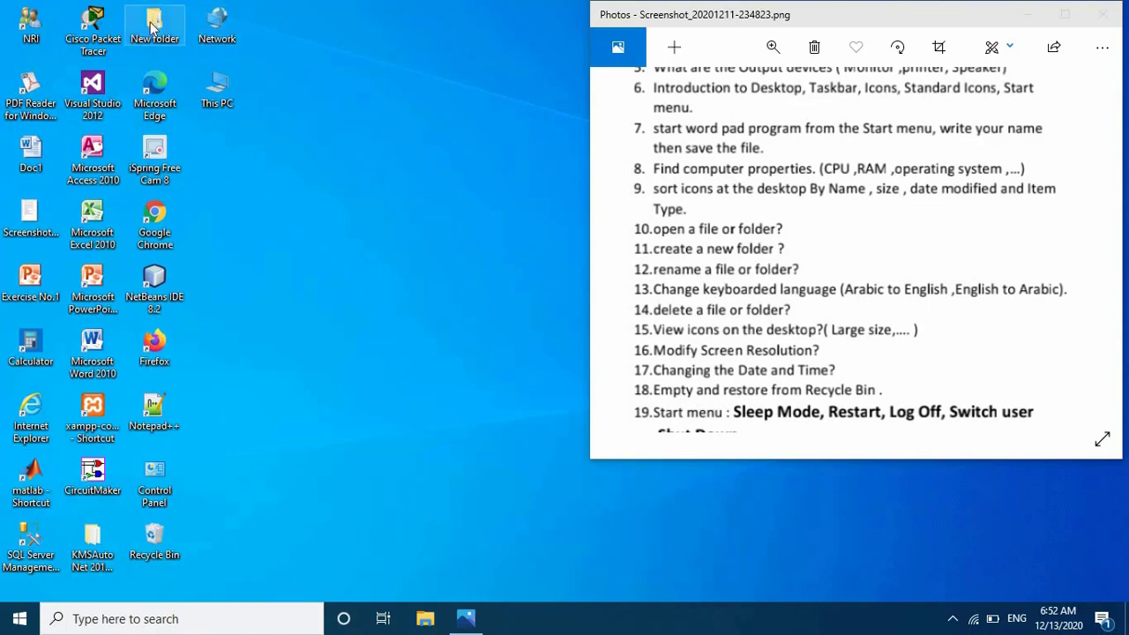
Move New folder to an empty desktop area and create a blank text document, placing it directly below the folder.
{"action": "left_click_drag", "start_coordinate": [164, 31], "coordinate": [355, 42]}
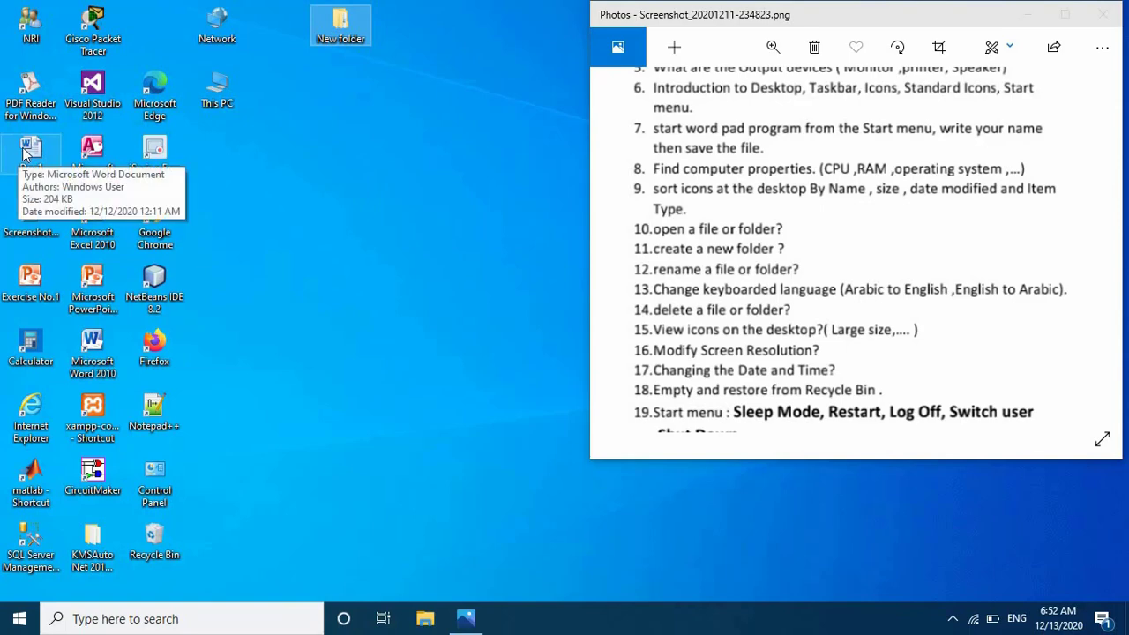
{"action": "right_click", "coordinate": [466, 161]}
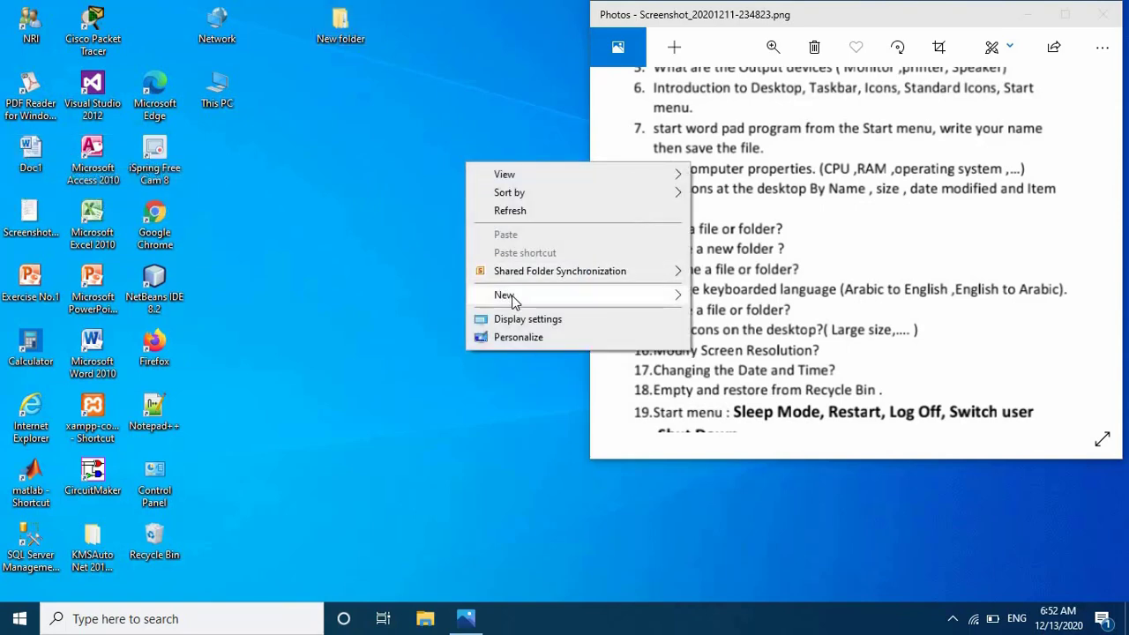
{"action": "mouse_move", "coordinate": [513, 298]}
{"action": "left_click", "coordinate": [743, 466]}
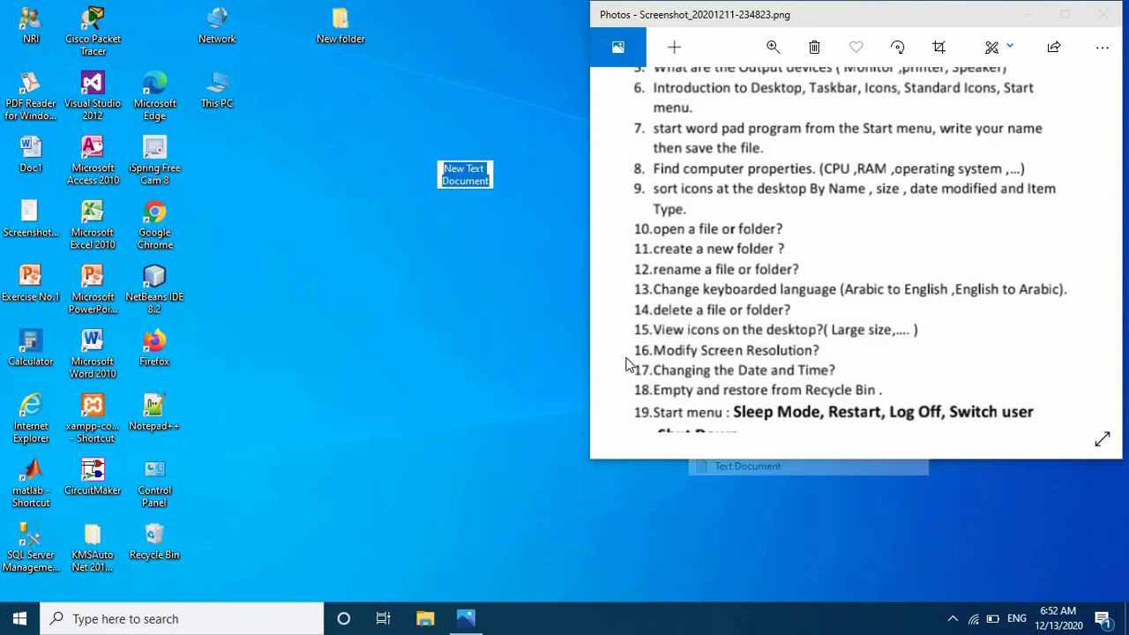
{"action": "left_click", "coordinate": [463, 210]}
{"action": "right_click", "coordinate": [462, 210]}
{"action": "left_click_drag", "start_coordinate": [441, 148], "coordinate": [332, 101]}
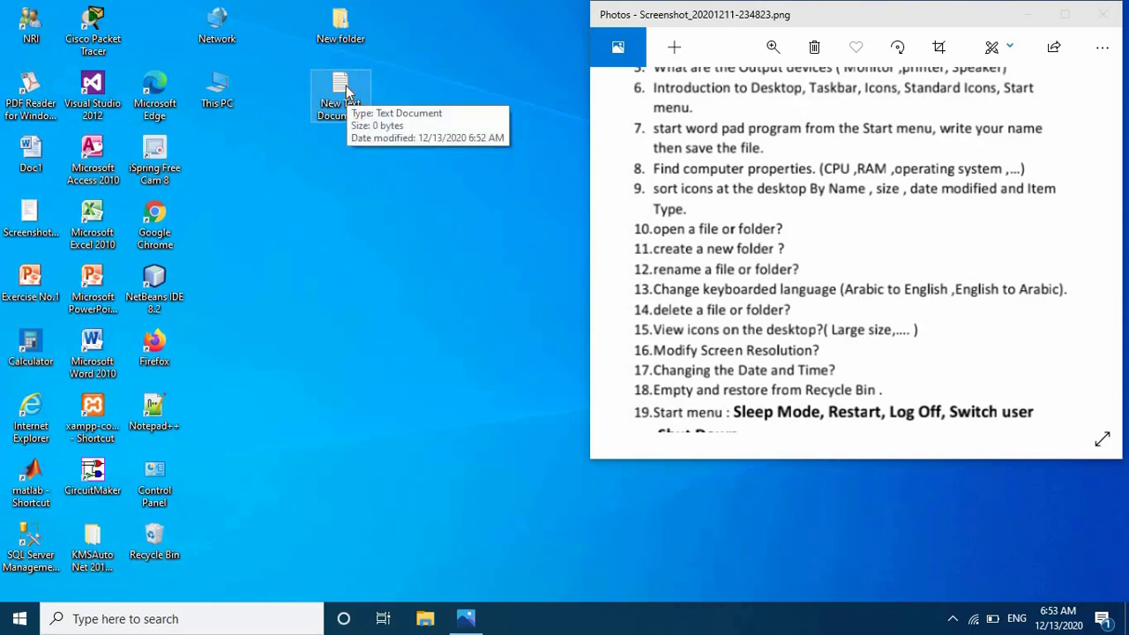
{"action": "right_click", "coordinate": [344, 141]}
{"action": "left_click", "coordinate": [310, 200]}
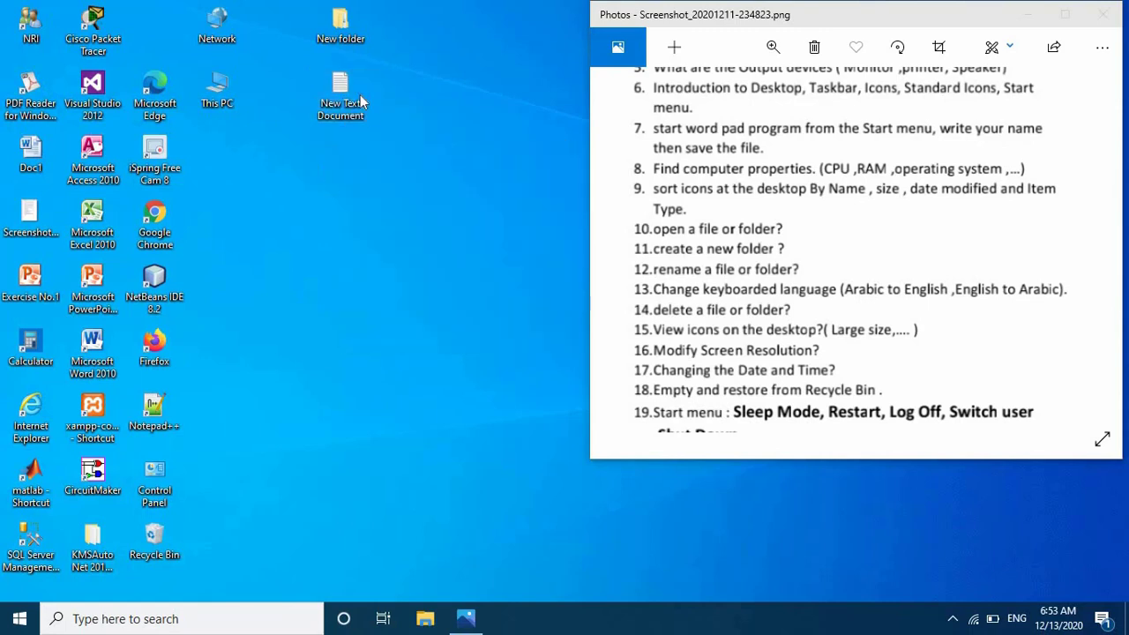
Move New folder beside the Network icon, and move the new text document and Doc1 into it.
{"action": "left_click_drag", "start_coordinate": [340, 32], "coordinate": [280, 32]}
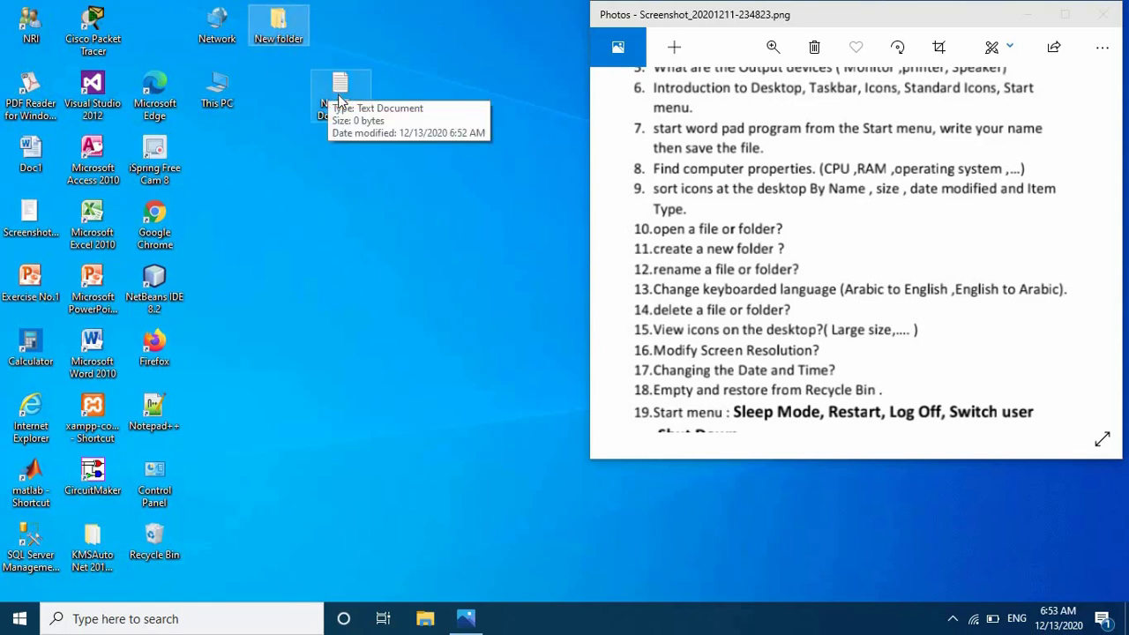
{"action": "left_click_drag", "start_coordinate": [340, 99], "coordinate": [277, 20]}
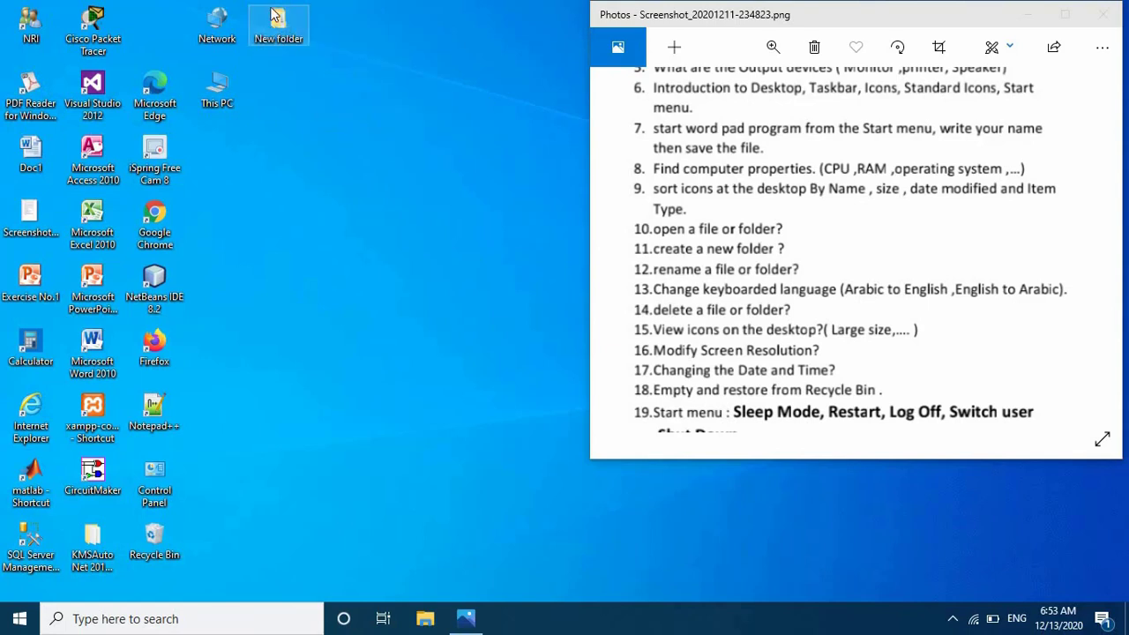
{"action": "left_click_drag", "start_coordinate": [30, 151], "coordinate": [288, 26]}
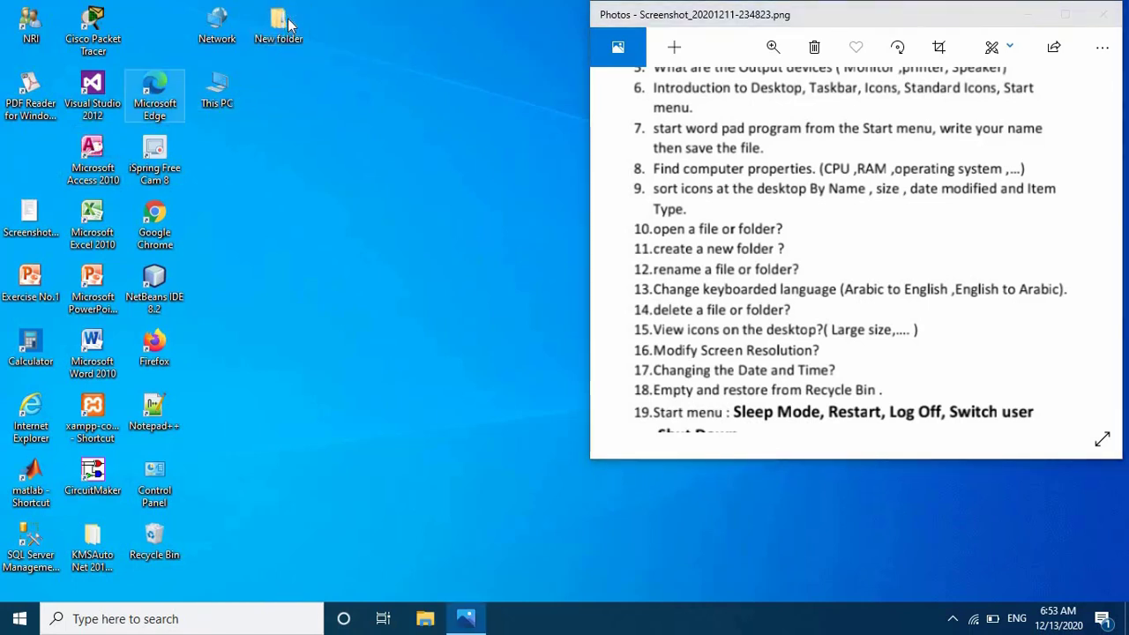
{"action": "mouse_move", "coordinate": [288, 26]}
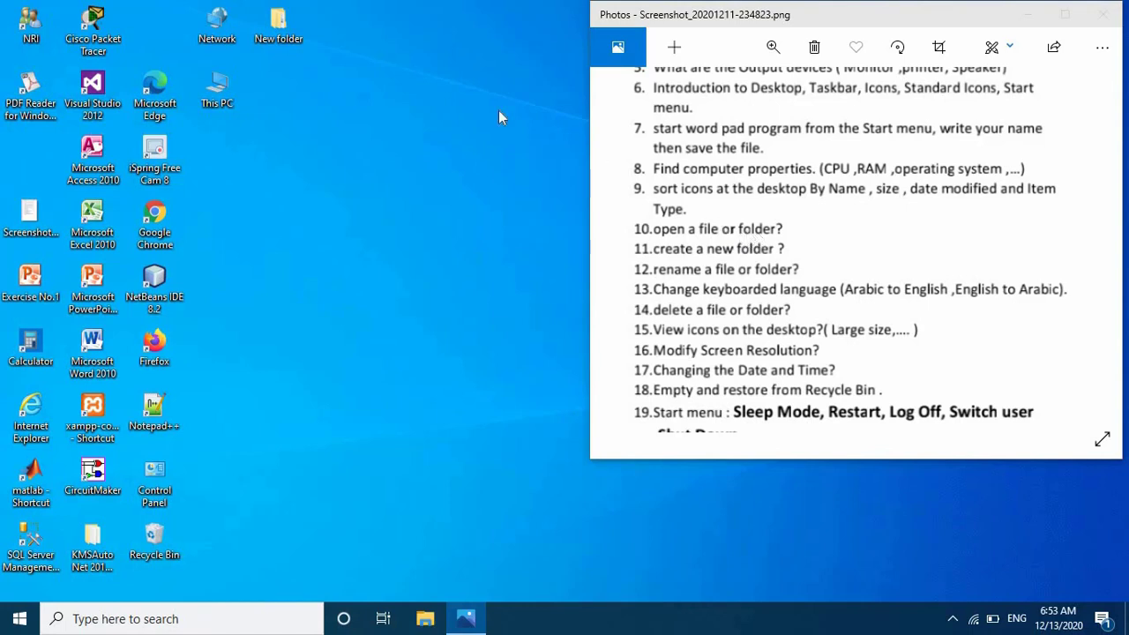
Open New folder in a maximized window and open the New Text Document inside it.
{"action": "double_click", "coordinate": [279, 26]}
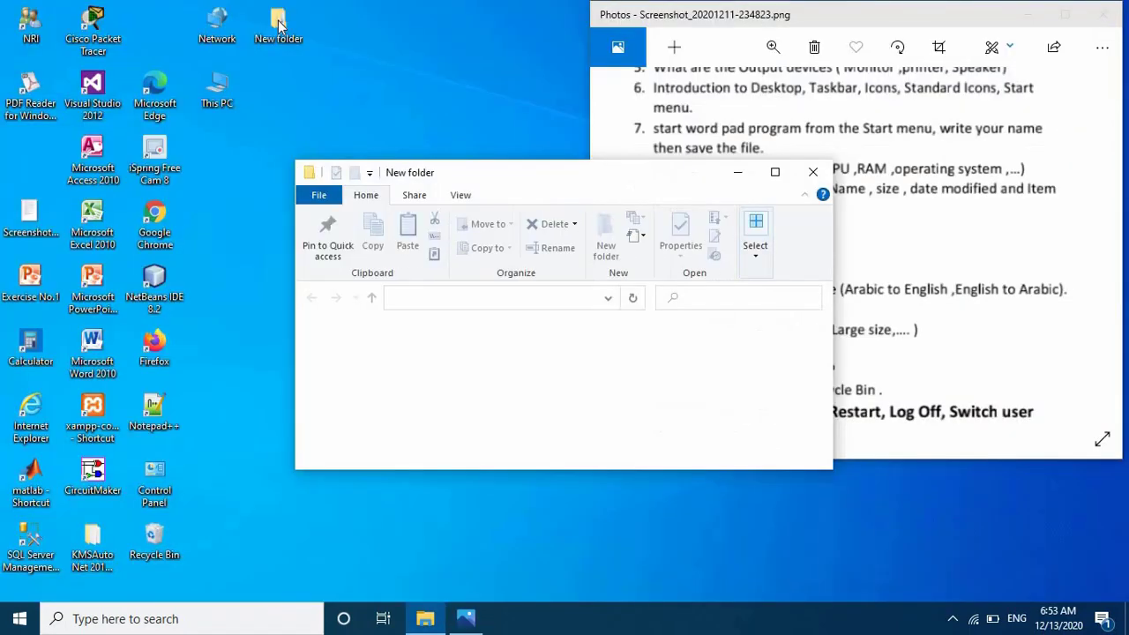
{"action": "left_click", "coordinate": [774, 172]}
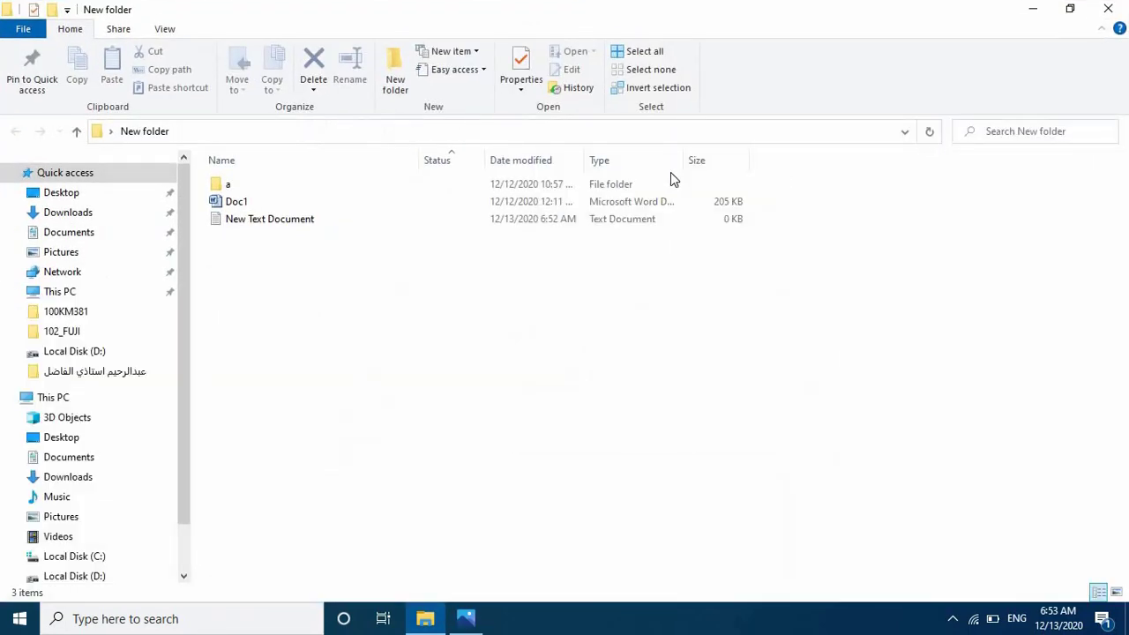
{"action": "left_click", "coordinate": [245, 219]}
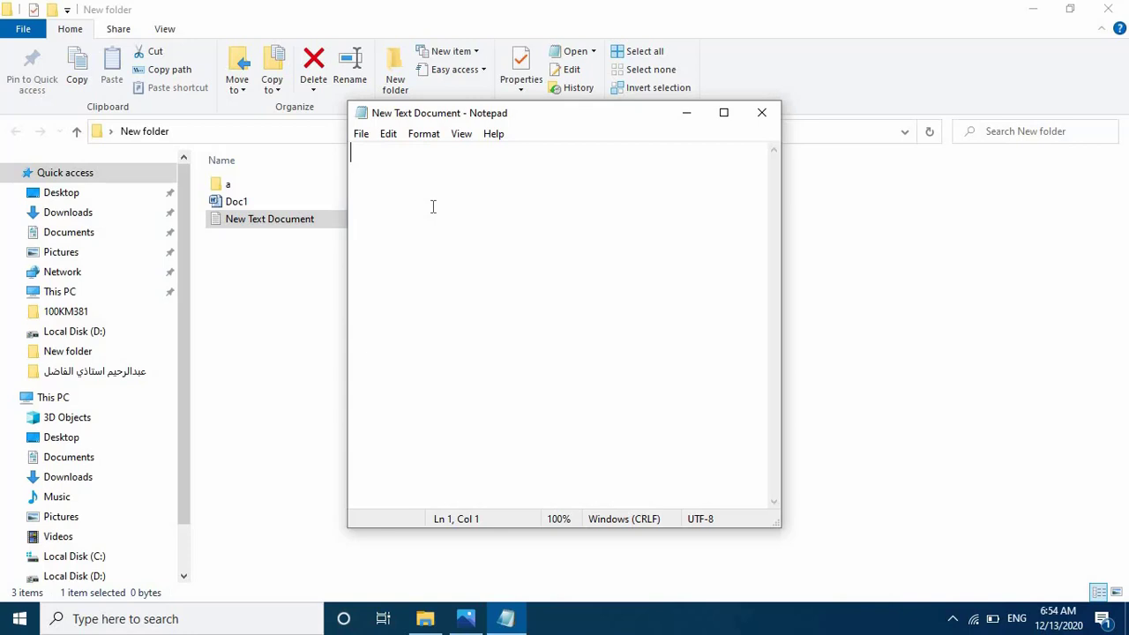
Enter "ffhh" in the text document, close it without saving, and close the folder window.
{"action": "type", "text": "ffhh"}
{"action": "left_click", "coordinate": [760, 113]}
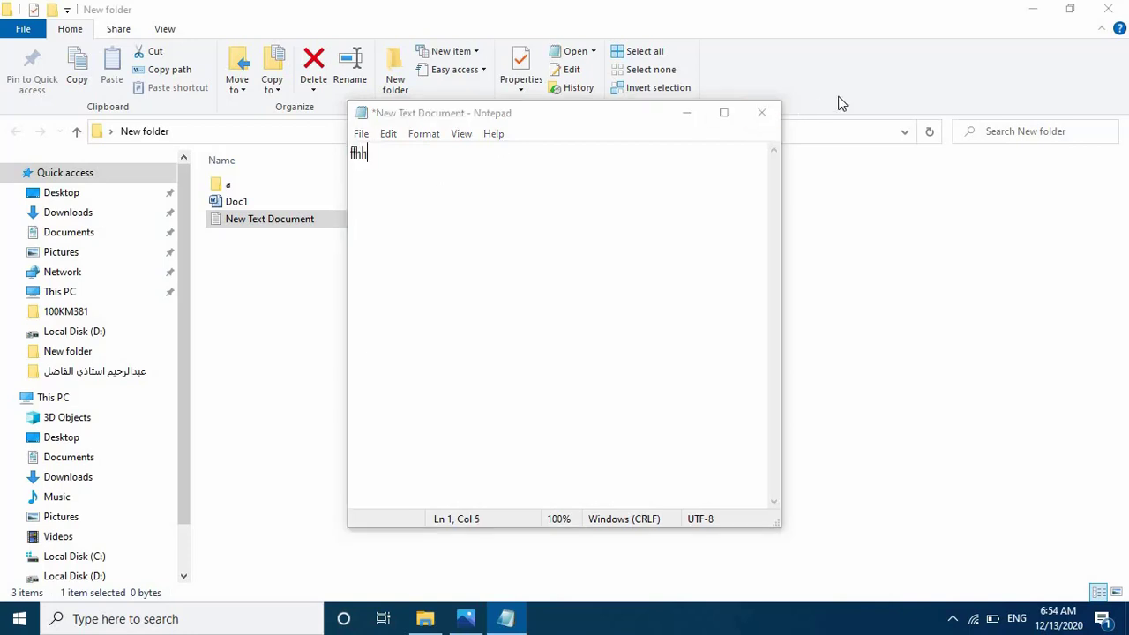
{"action": "left_click", "coordinate": [580, 326]}
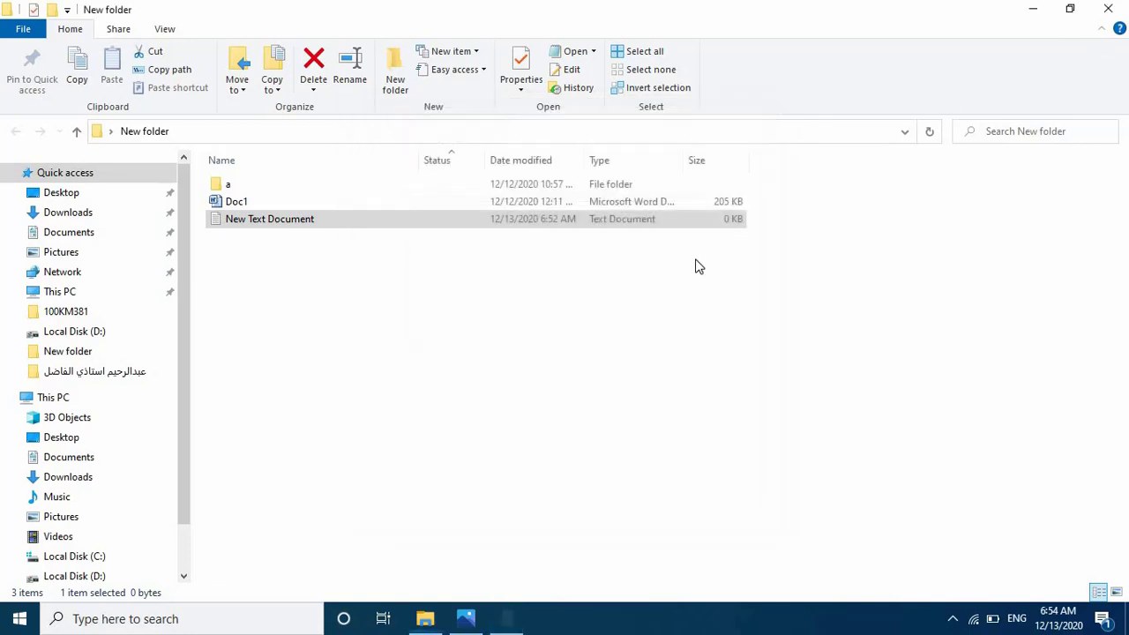
{"action": "left_click", "coordinate": [1107, 8]}
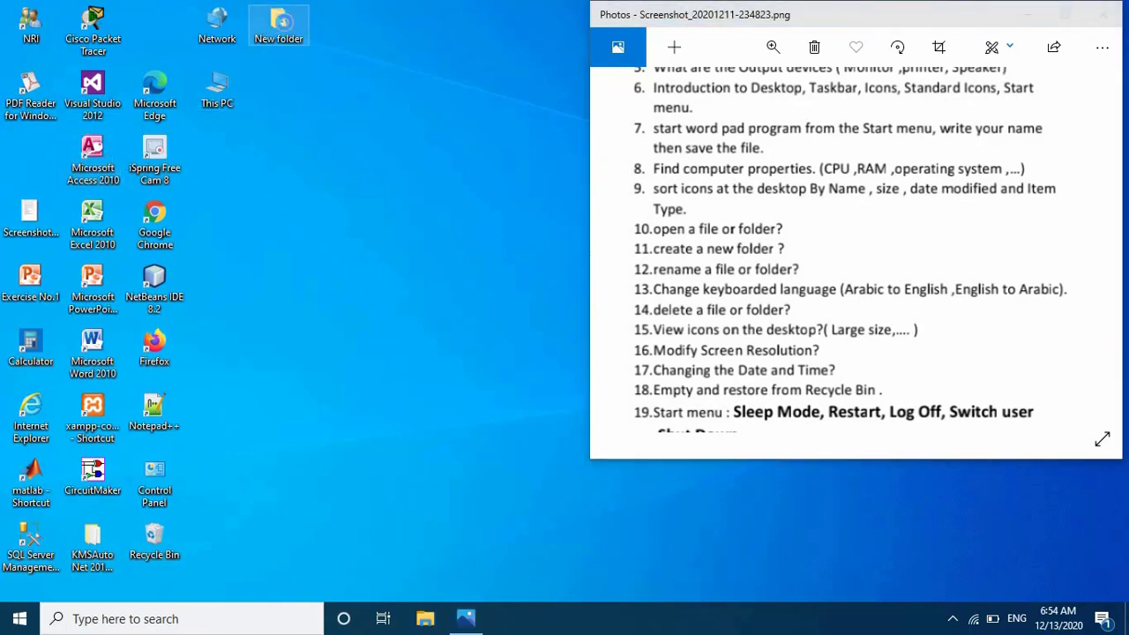
Open New folder from the desktop and close its window, three times in a row.
{"action": "right_click", "coordinate": [284, 24]}
{"action": "left_click", "coordinate": [323, 35]}
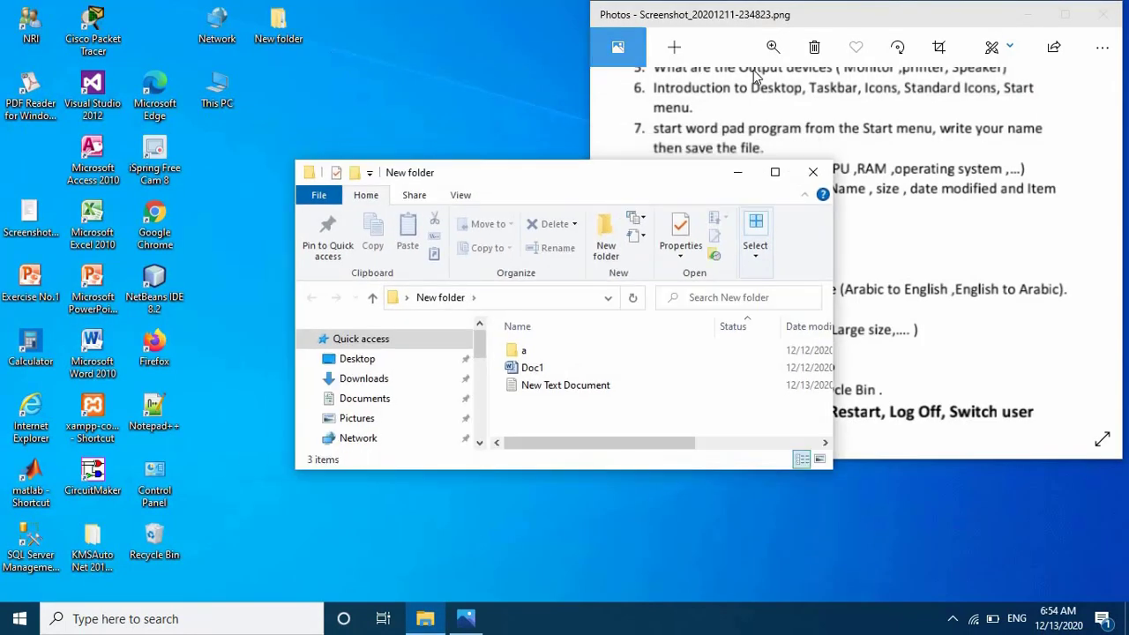
{"action": "left_click", "coordinate": [813, 173]}
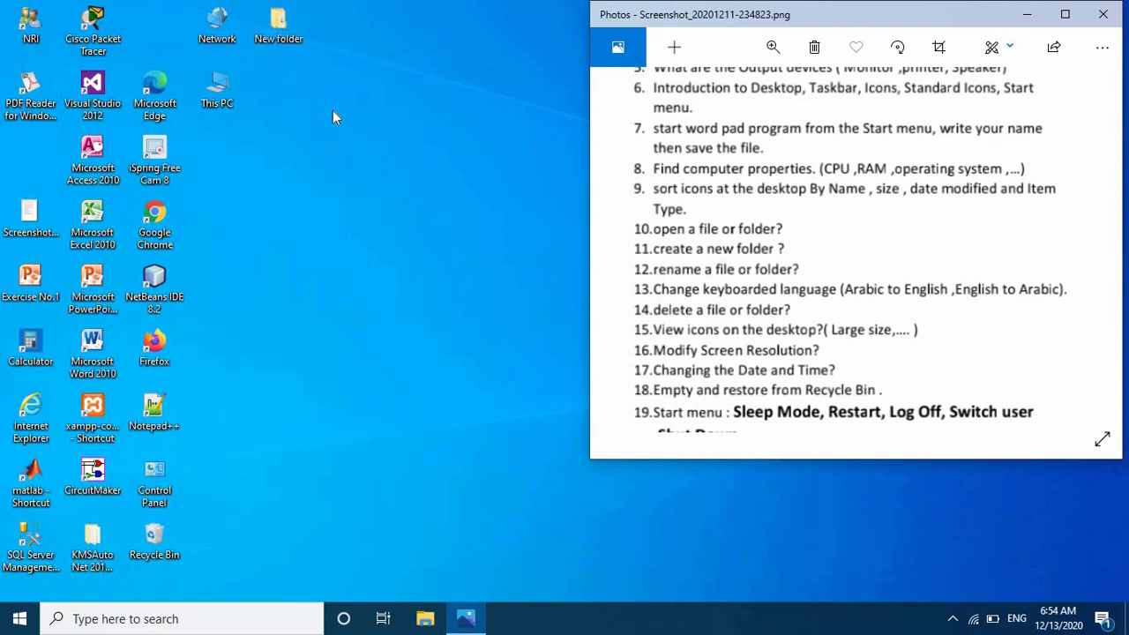
{"action": "left_click", "coordinate": [276, 33]}
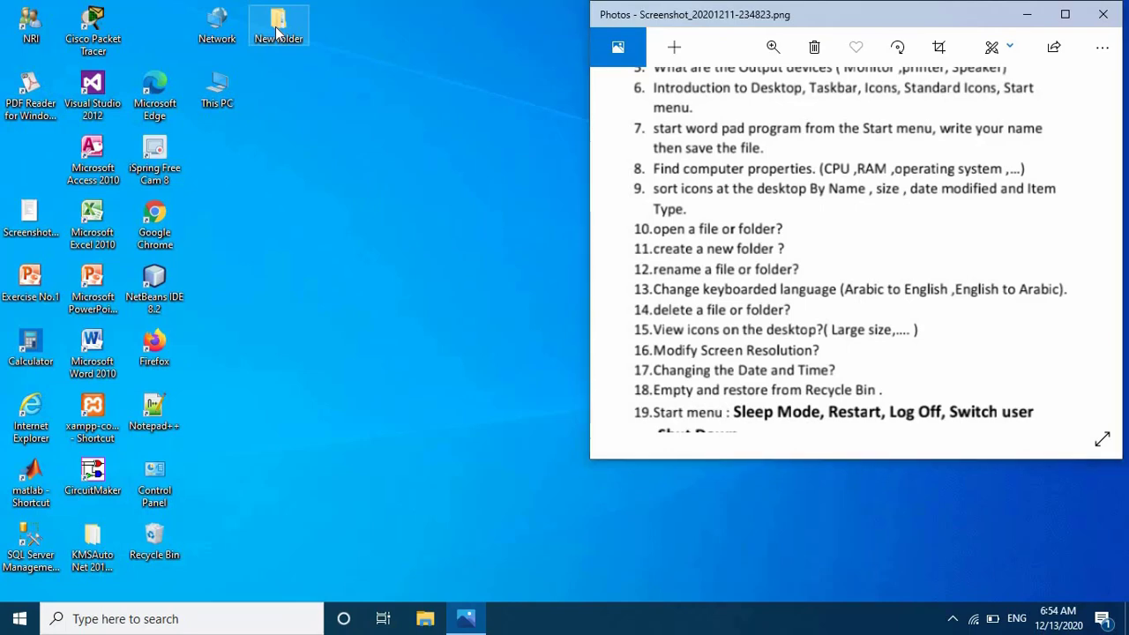
{"action": "double_click", "coordinate": [276, 33]}
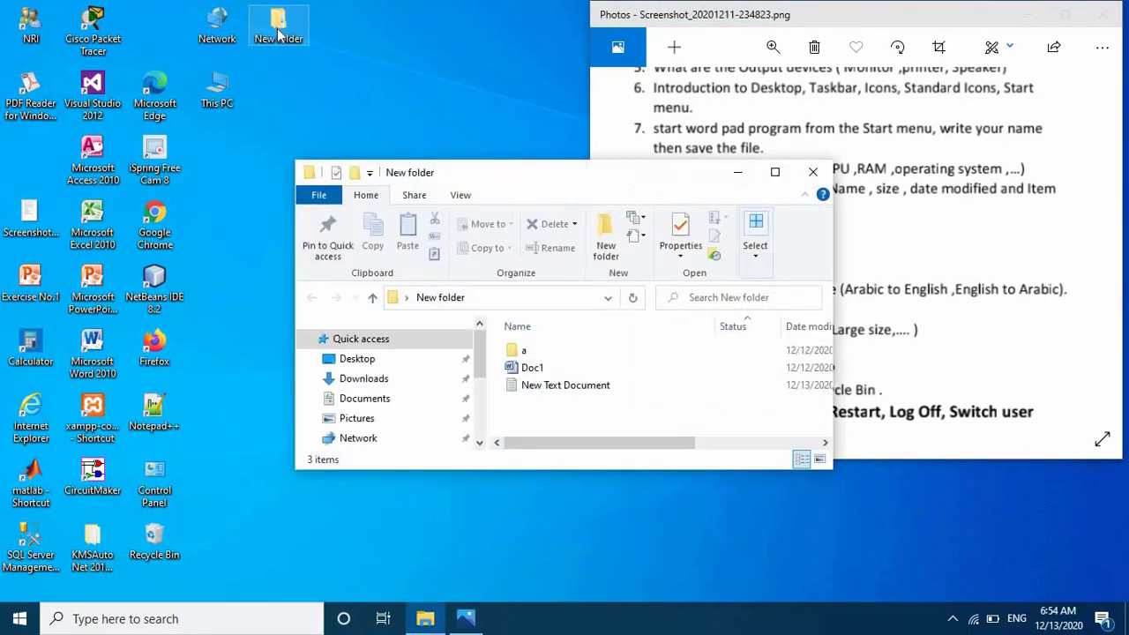
{"action": "left_click", "coordinate": [812, 172]}
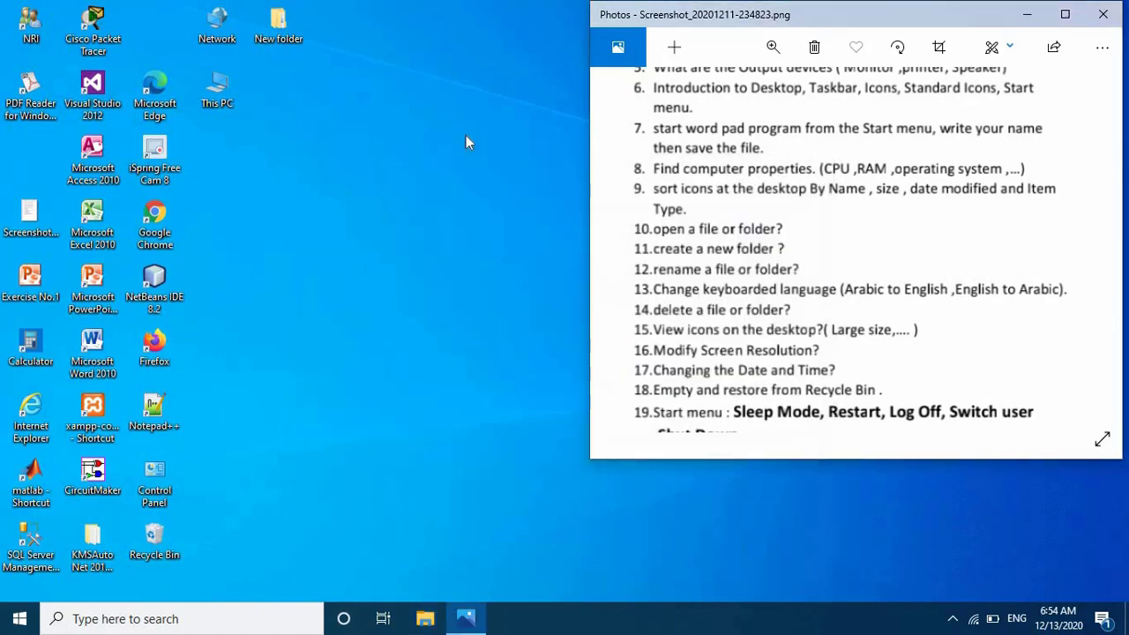
{"action": "right_click", "coordinate": [274, 22]}
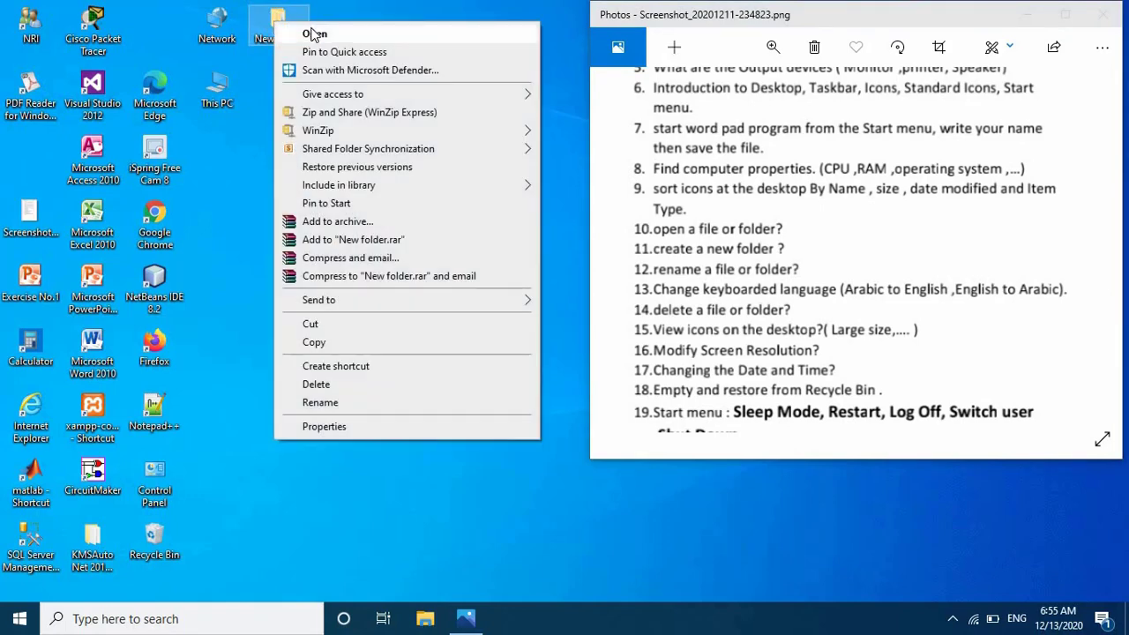
{"action": "left_click", "coordinate": [310, 34]}
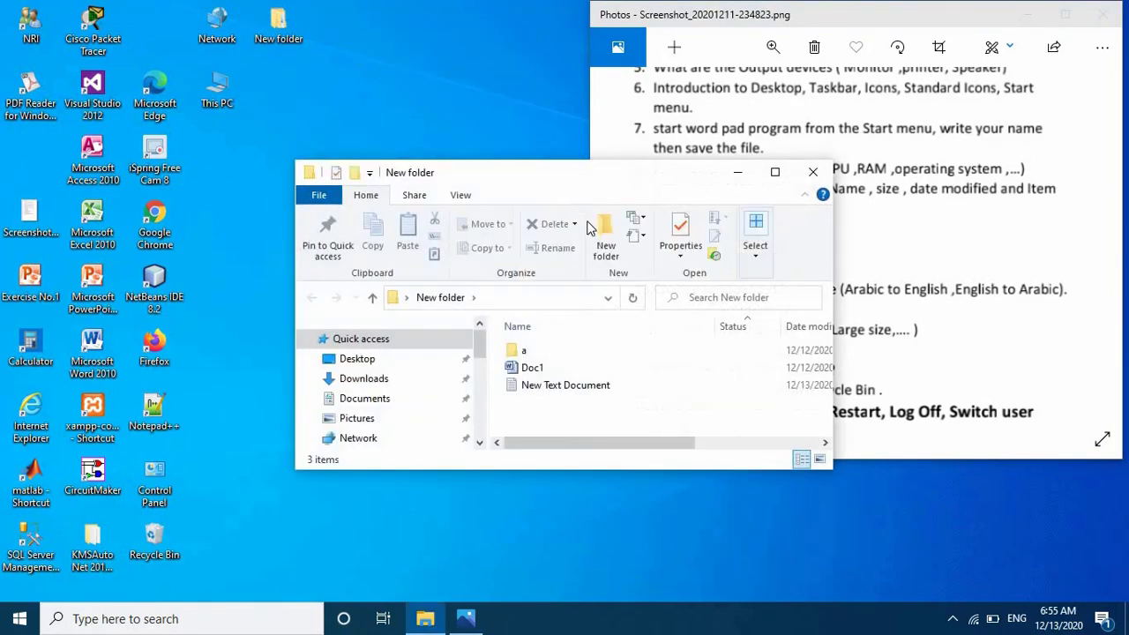
{"action": "left_click", "coordinate": [813, 172]}
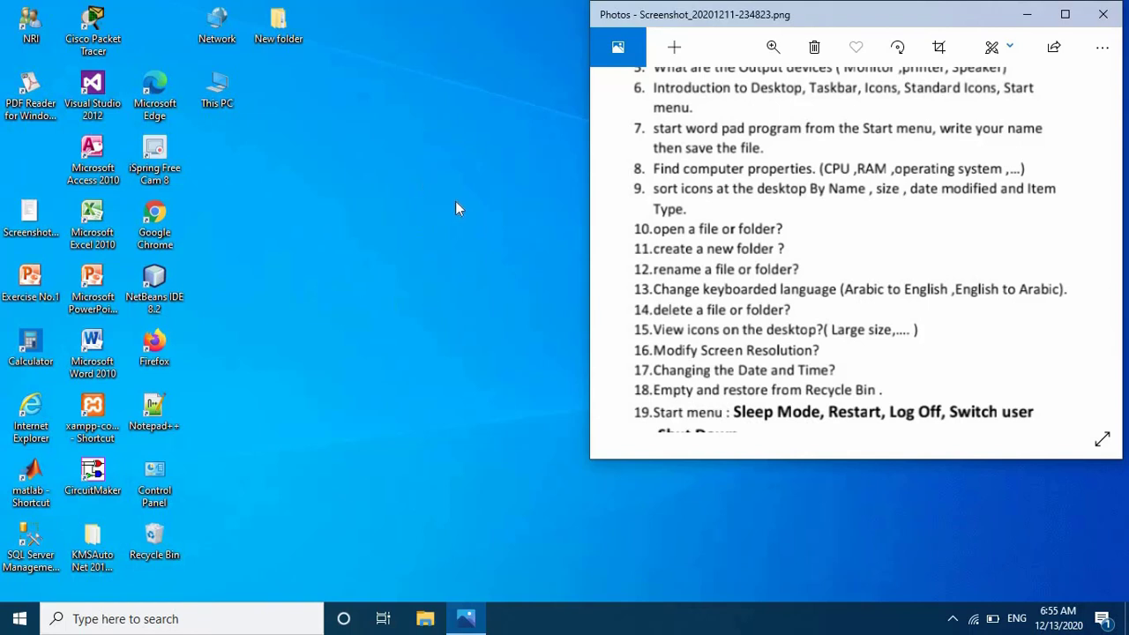
Create another folder on the desktop with the default name, and open and close it.
{"action": "right_click", "coordinate": [406, 256]}
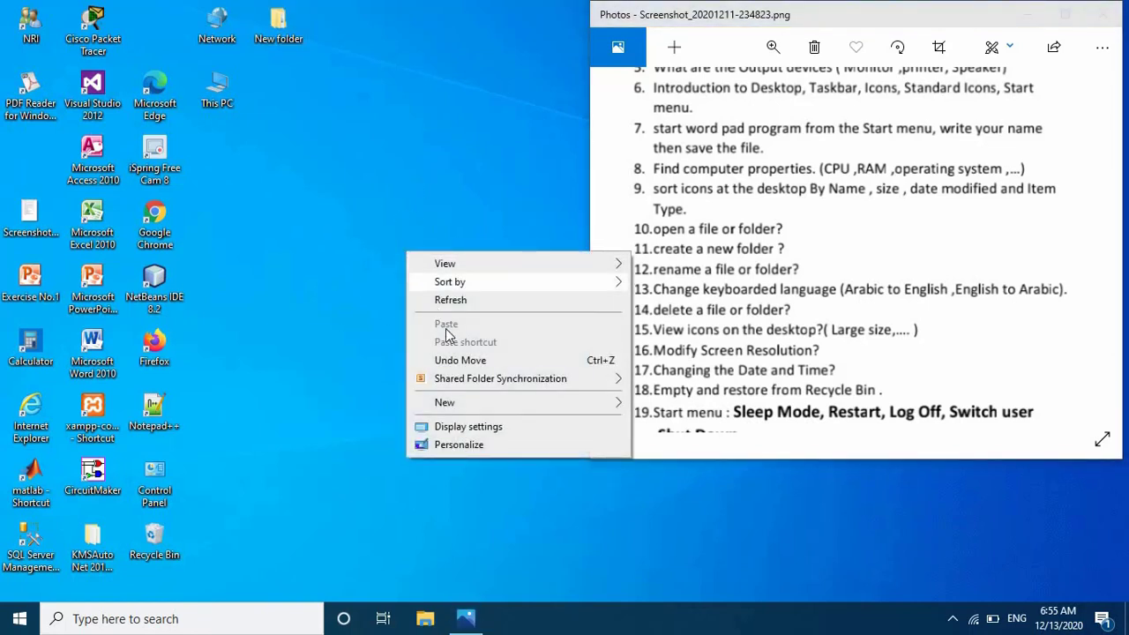
{"action": "mouse_move", "coordinate": [478, 403]}
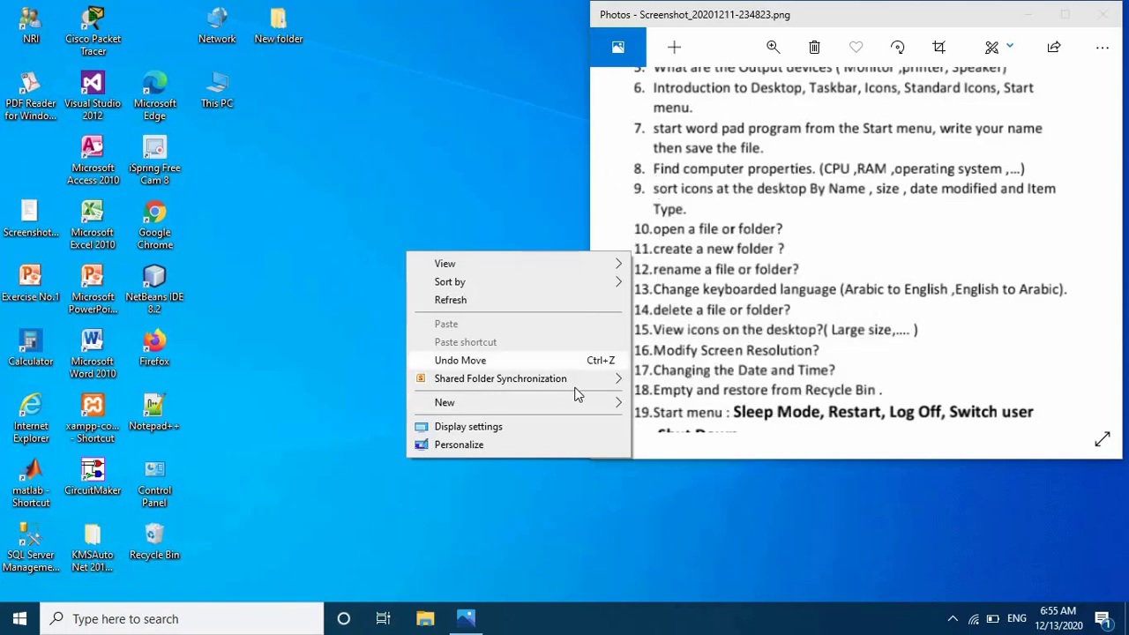
{"action": "mouse_move", "coordinate": [569, 402]}
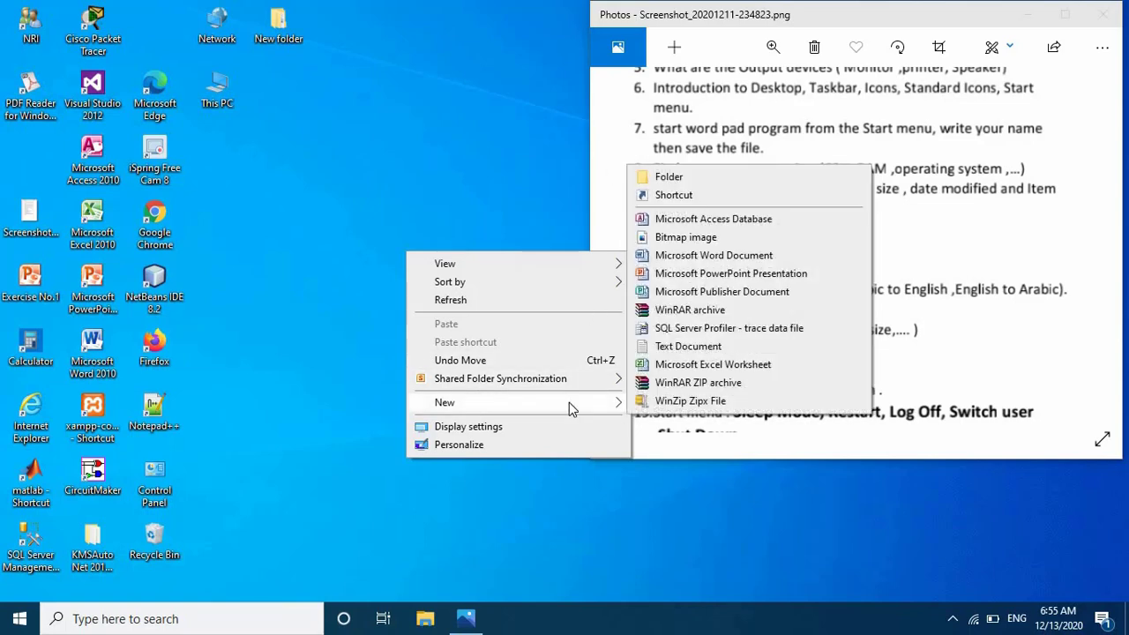
{"action": "left_click", "coordinate": [648, 177]}
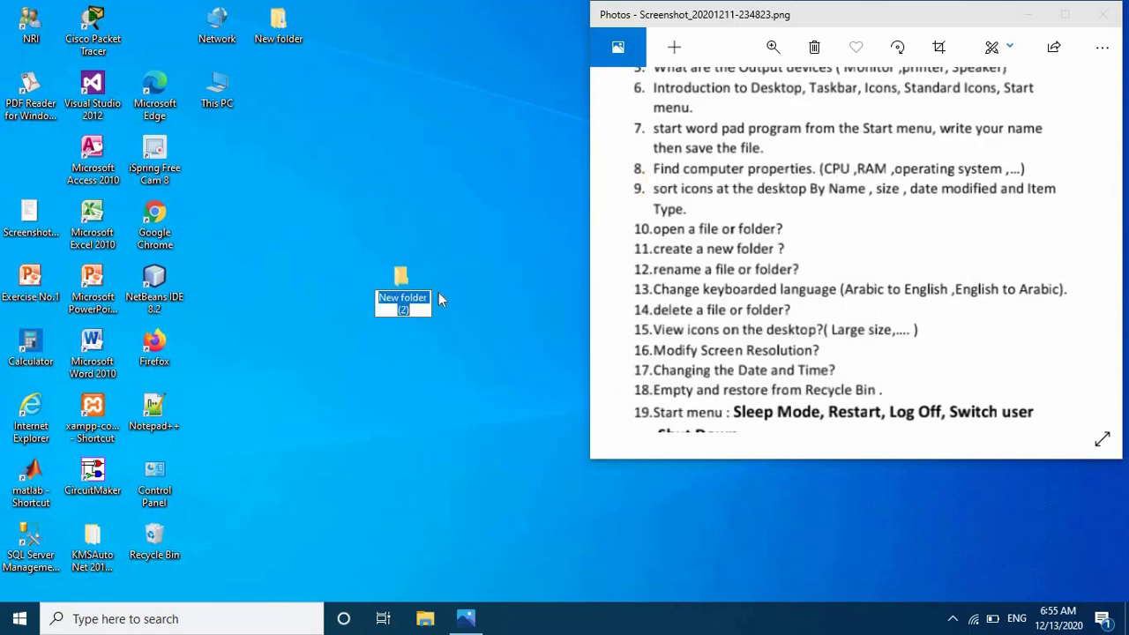
{"action": "key", "text": "Return"}
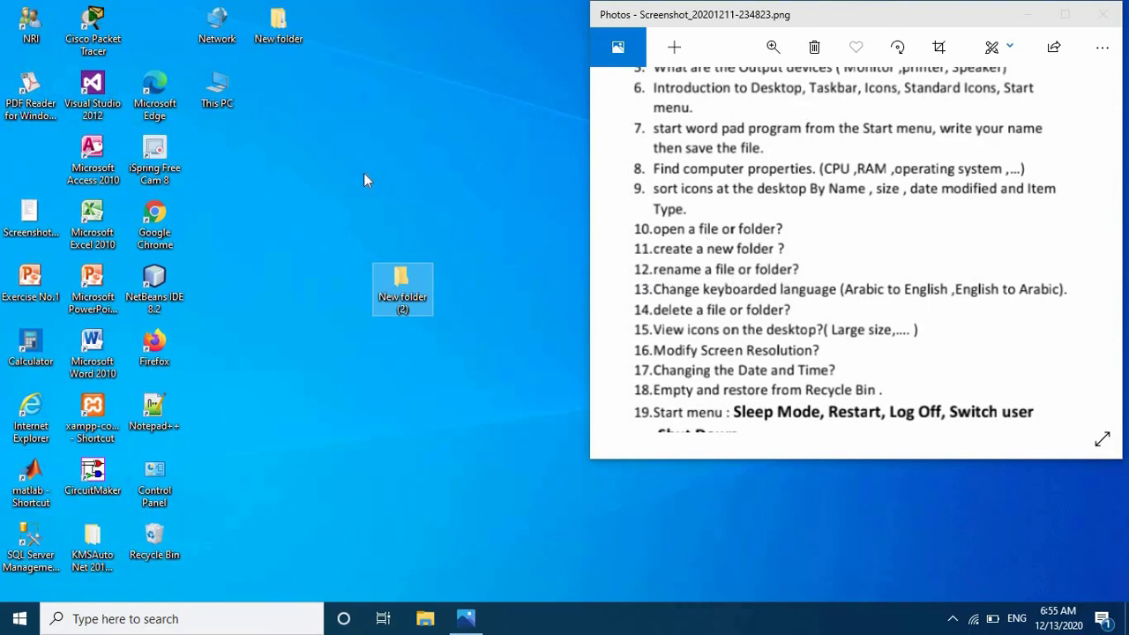
{"action": "right_click", "coordinate": [404, 302]}
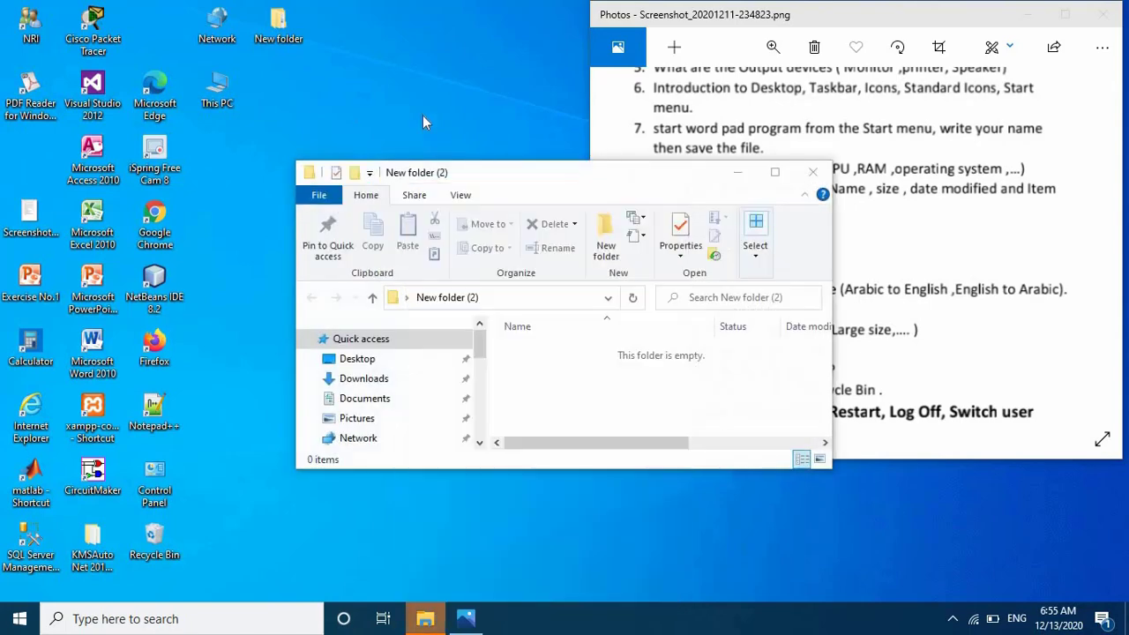
{"action": "left_click", "coordinate": [812, 172]}
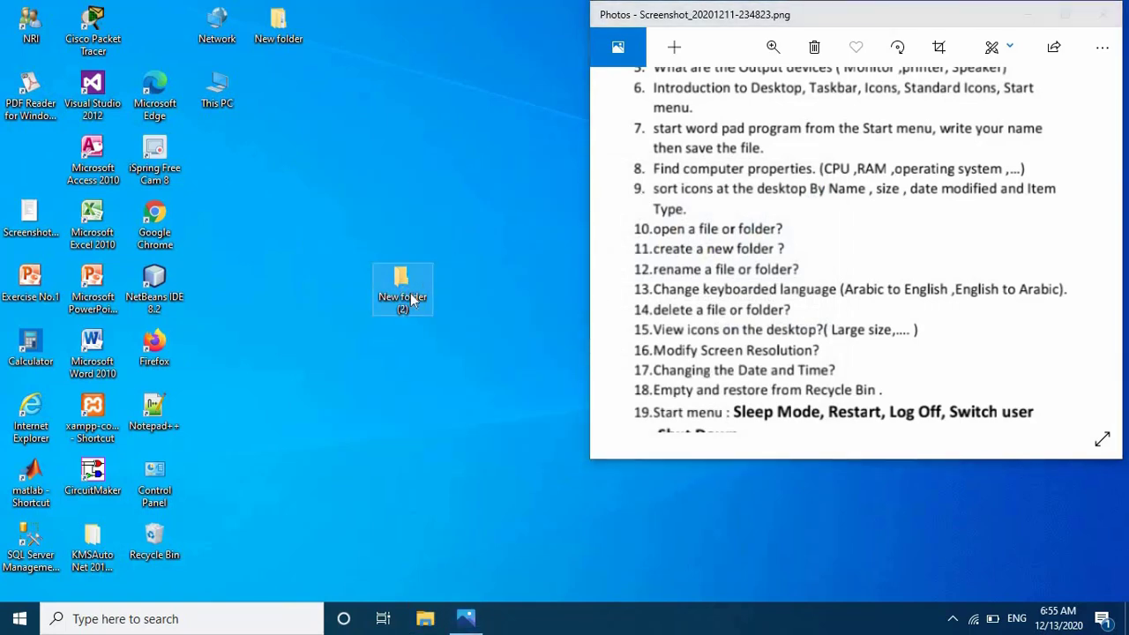
Rename New folder (2) as "it" and move it below This PC on the desktop.
{"action": "right_click", "coordinate": [414, 302]}
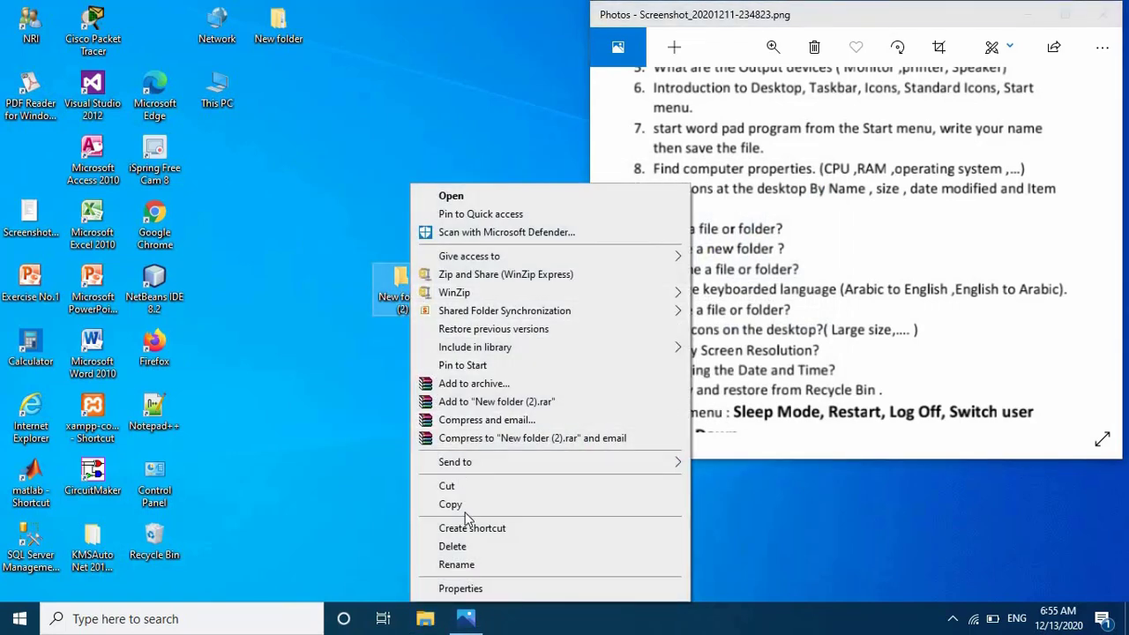
{"action": "left_click", "coordinate": [456, 565]}
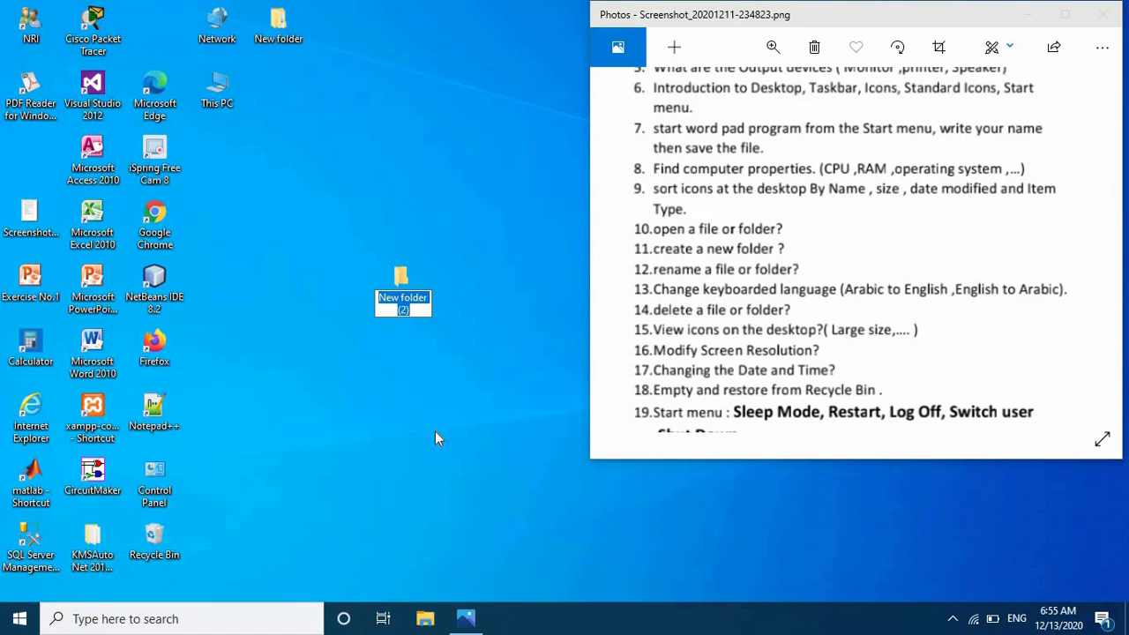
{"action": "key", "text": "BackSpace"}
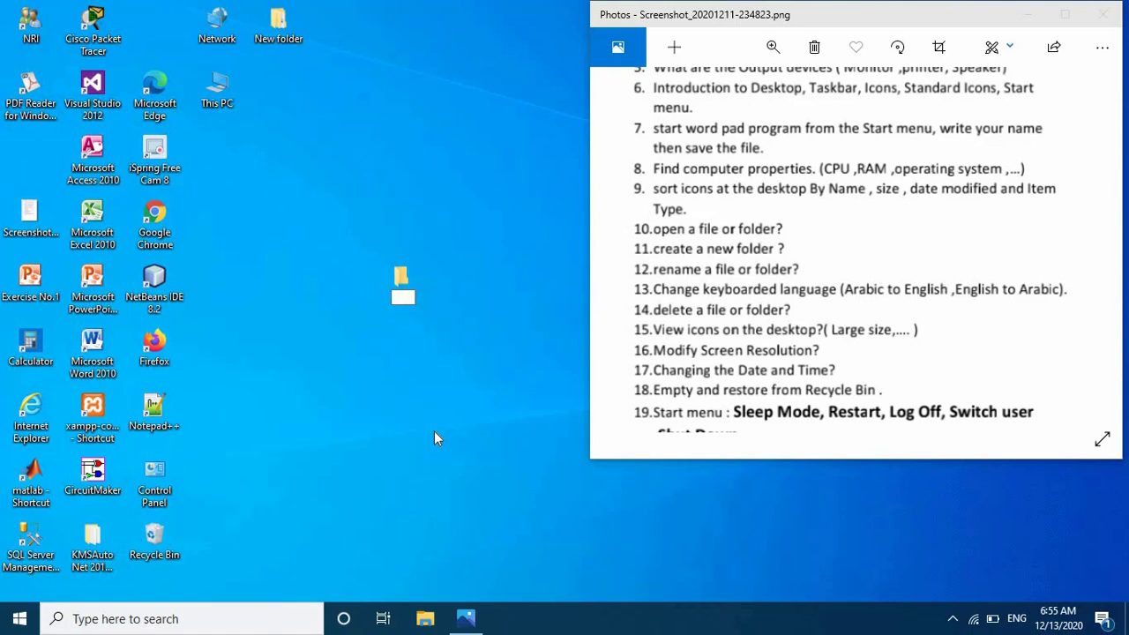
{"action": "type", "text": "it"}
{"action": "key", "text": "Return"}
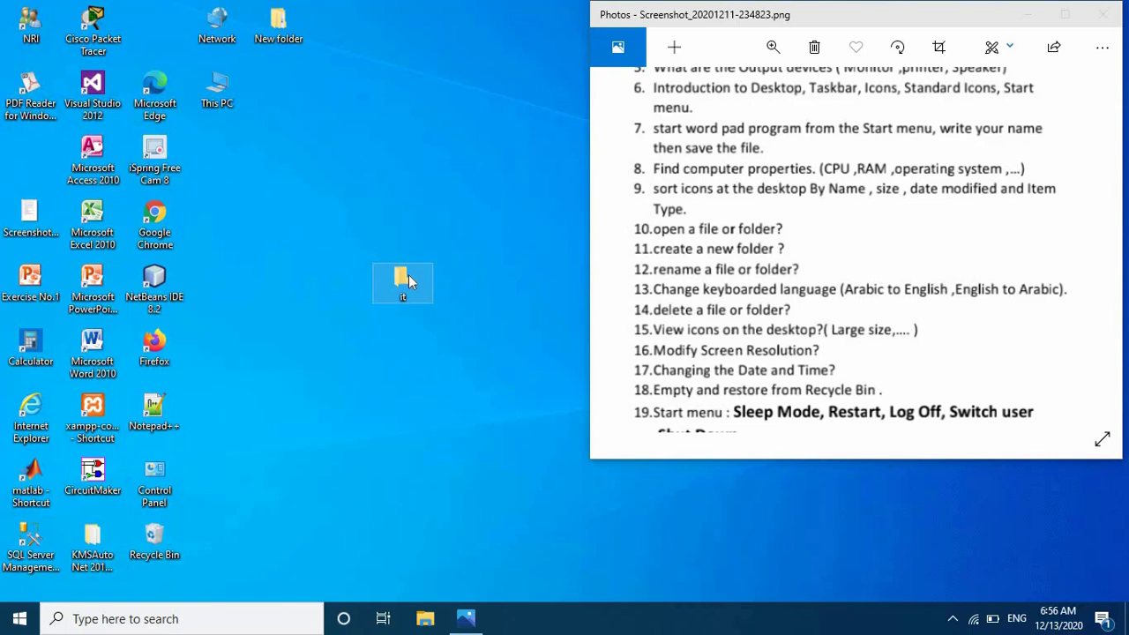
{"action": "left_click_drag", "start_coordinate": [408, 274], "coordinate": [226, 154]}
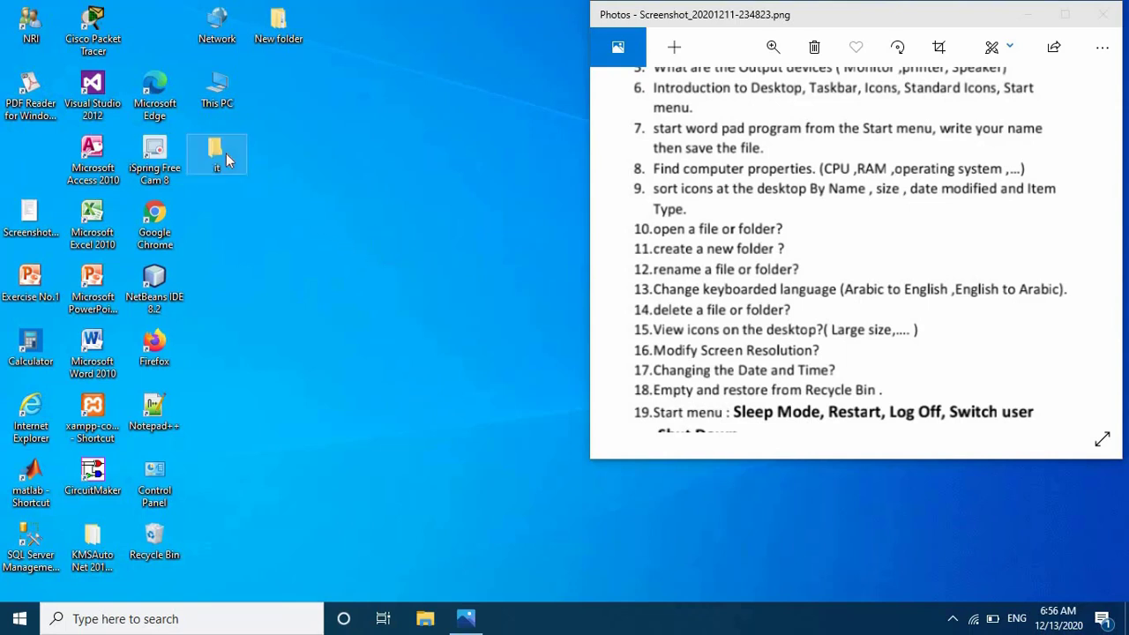
Create a new text document on the desktop, keeping its default name.
{"action": "right_click", "coordinate": [318, 173]}
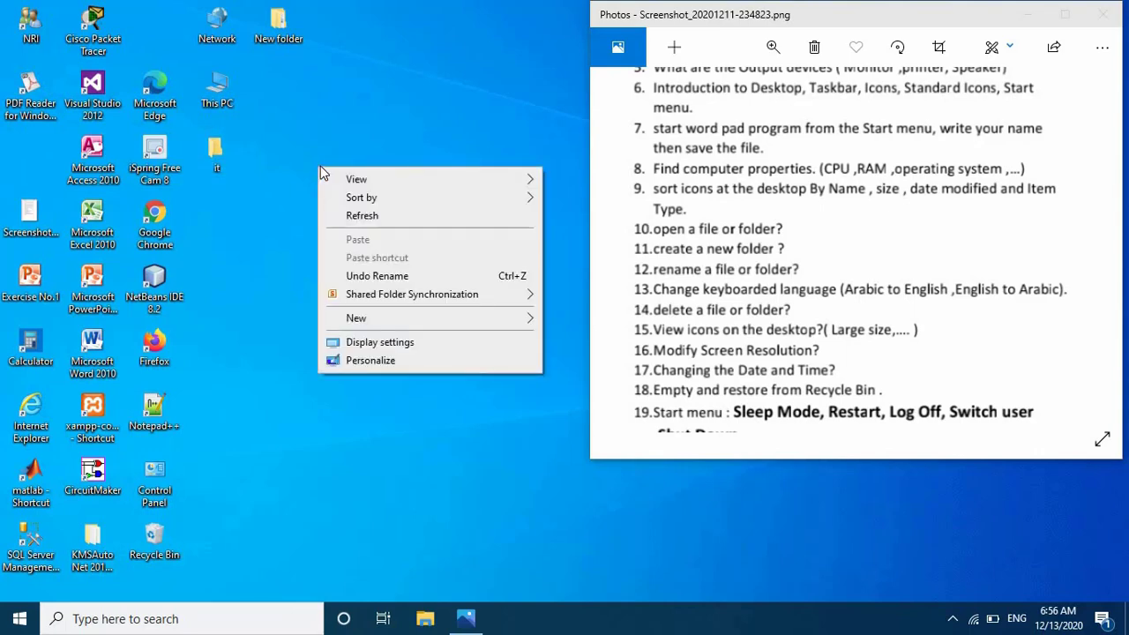
{"action": "mouse_move", "coordinate": [376, 322]}
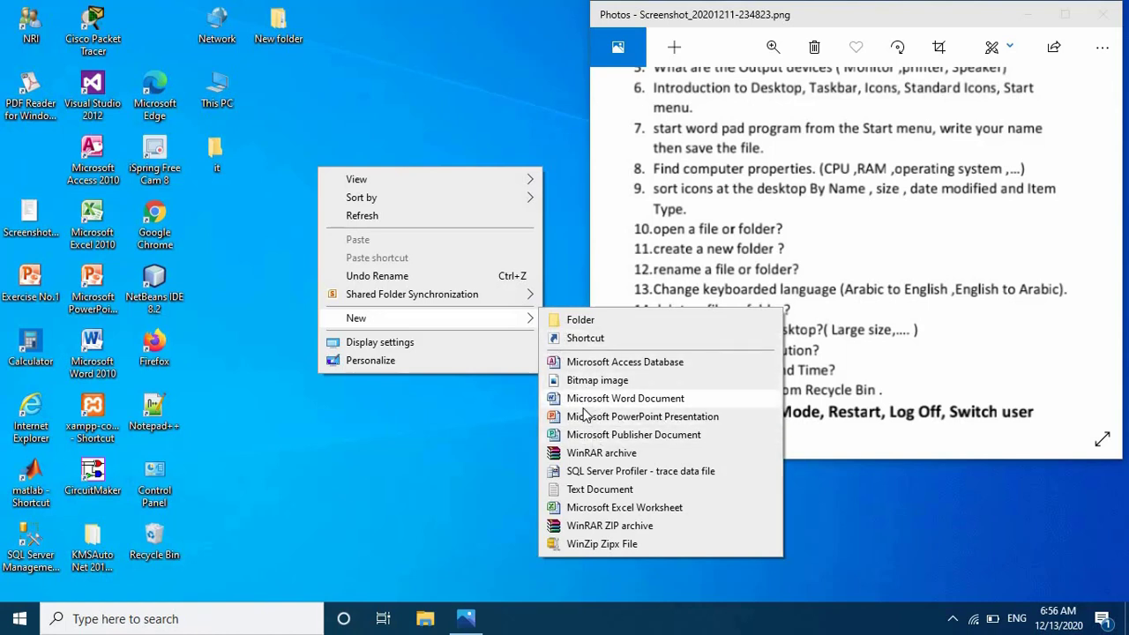
{"action": "left_click", "coordinate": [593, 491]}
{"action": "key", "text": "Return"}
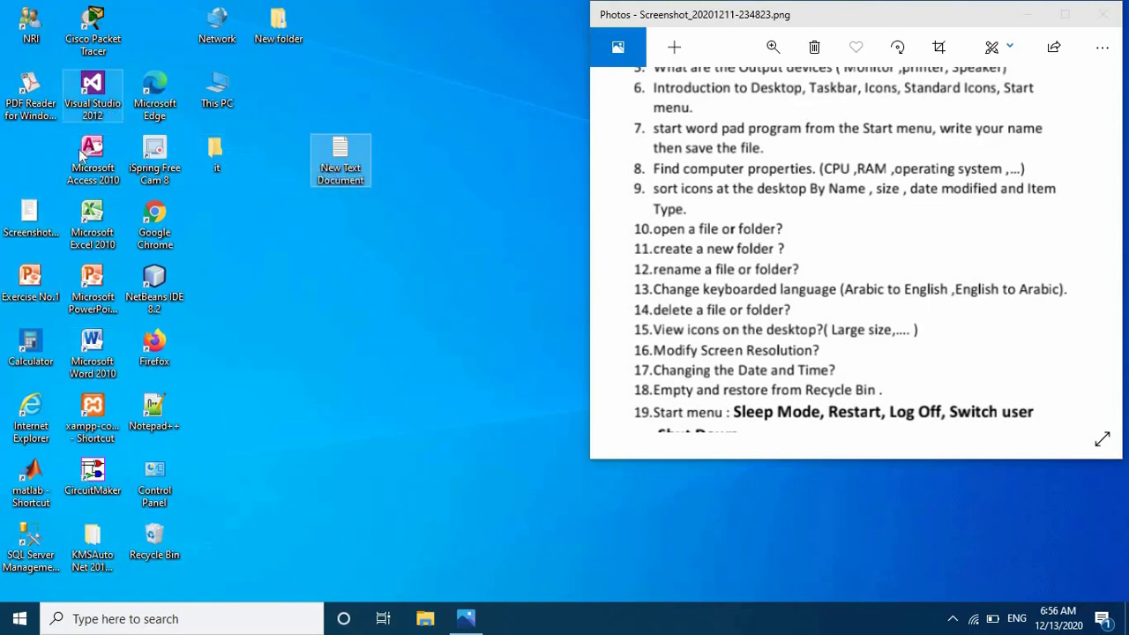
{"action": "double_click", "coordinate": [349, 167]}
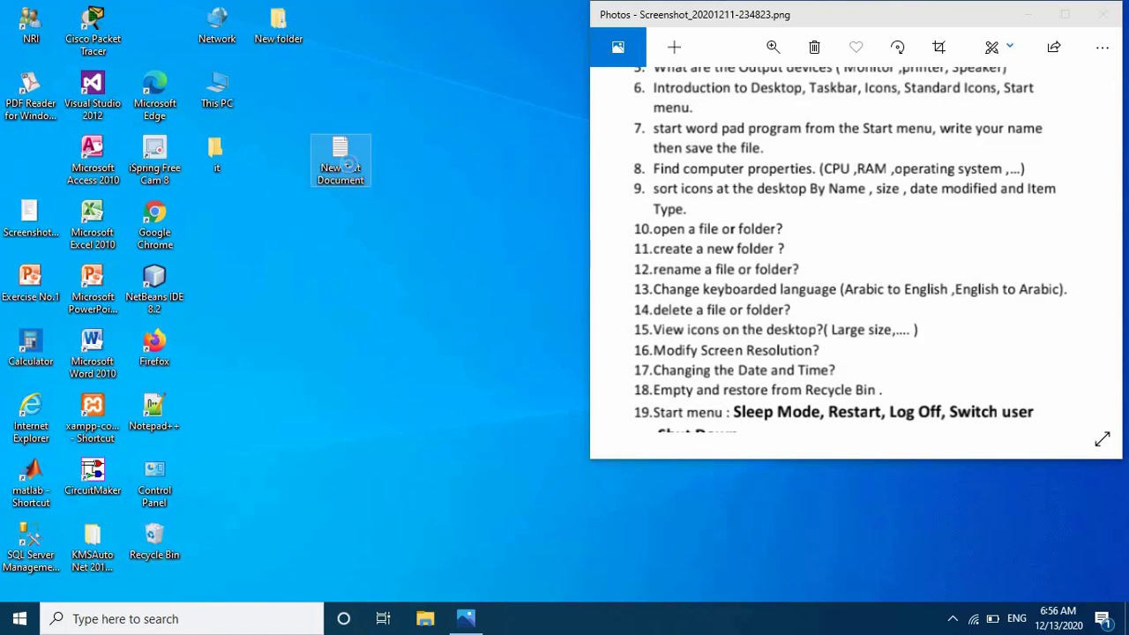
Rename the new text document as "it2" and place it below the "it" folder on the desktop.
{"action": "right_click", "coordinate": [349, 167]}
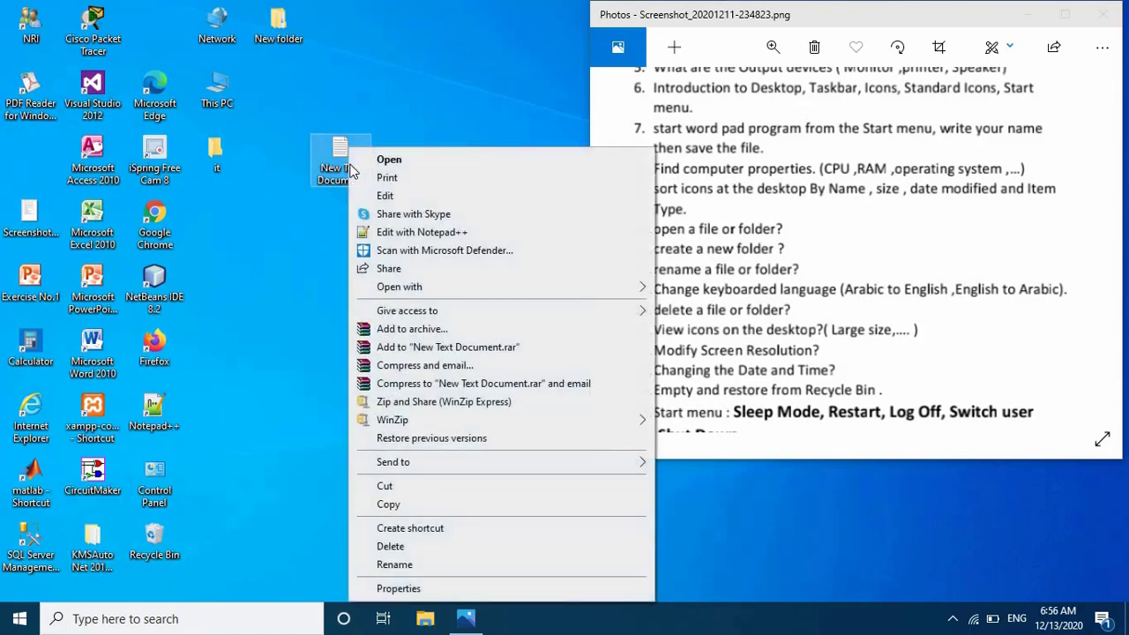
{"action": "left_click", "coordinate": [412, 562]}
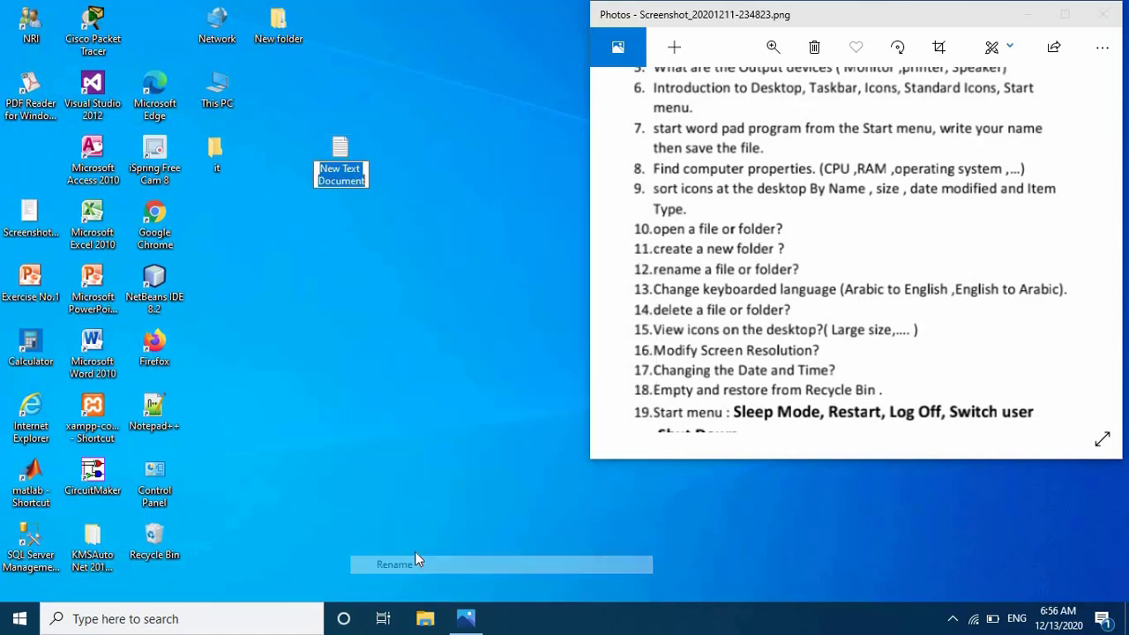
{"action": "key", "text": "BackSpace"}
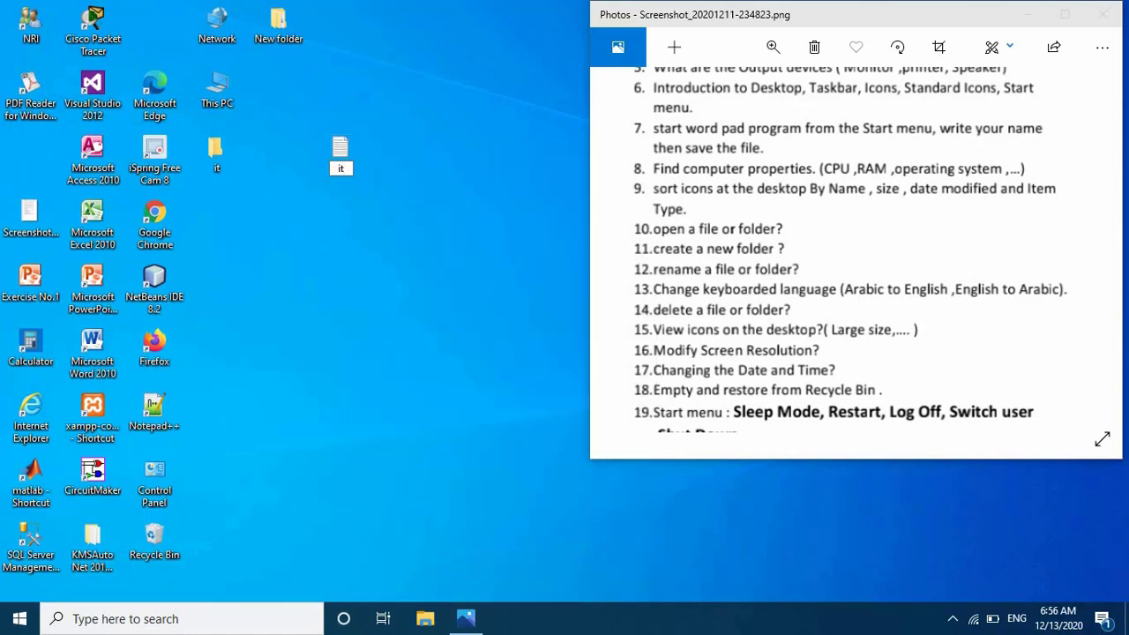
{"action": "left_click", "coordinate": [437, 384]}
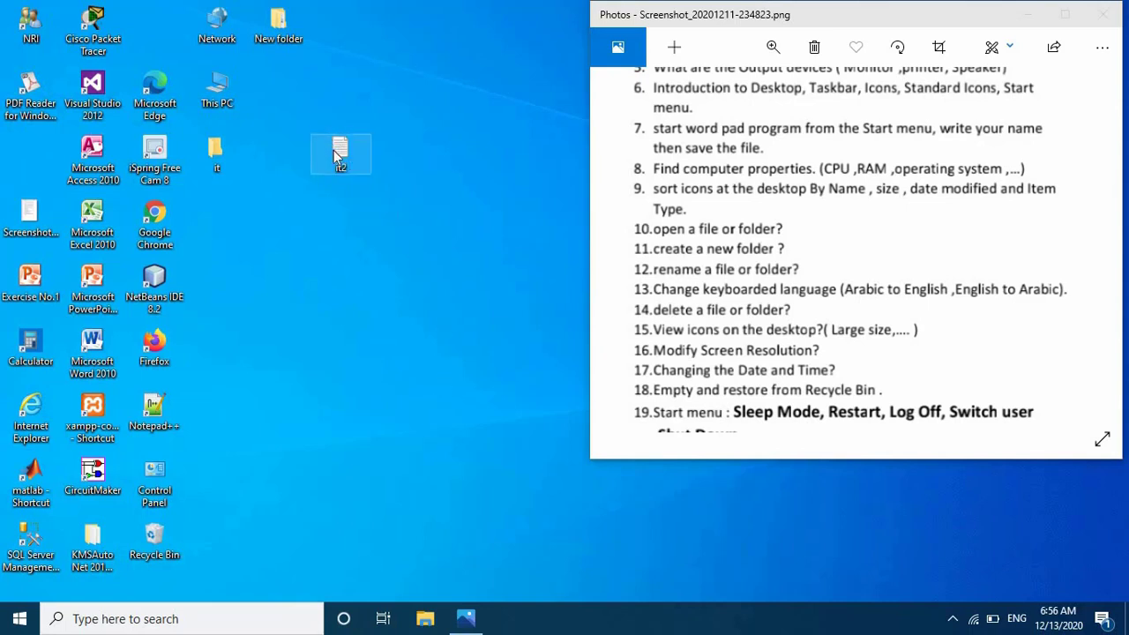
{"action": "left_click_drag", "start_coordinate": [242, 187], "coordinate": [214, 202]}
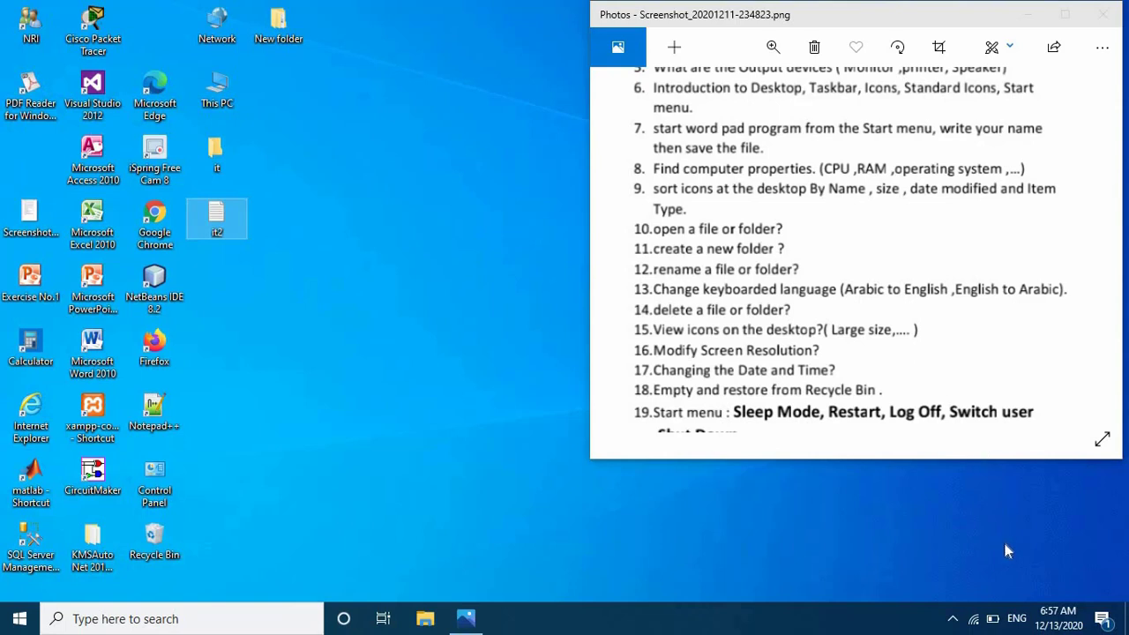
Switch the keyboard language to Arabic (Iraq) and back to English (United States).
{"action": "left_click", "coordinate": [1018, 619]}
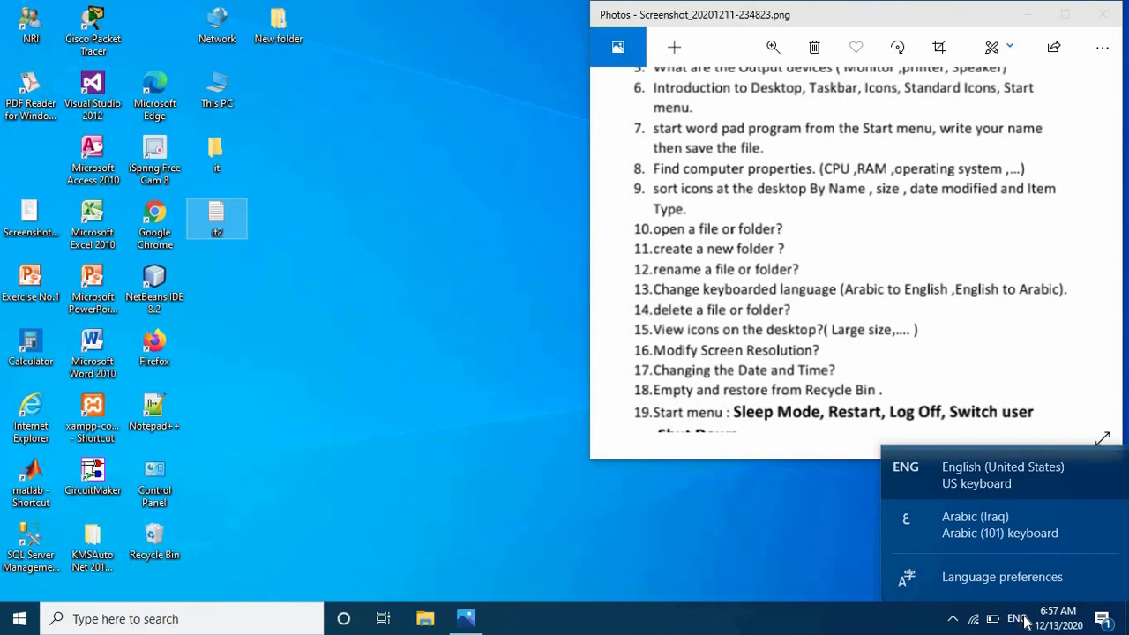
{"action": "left_click", "coordinate": [988, 530]}
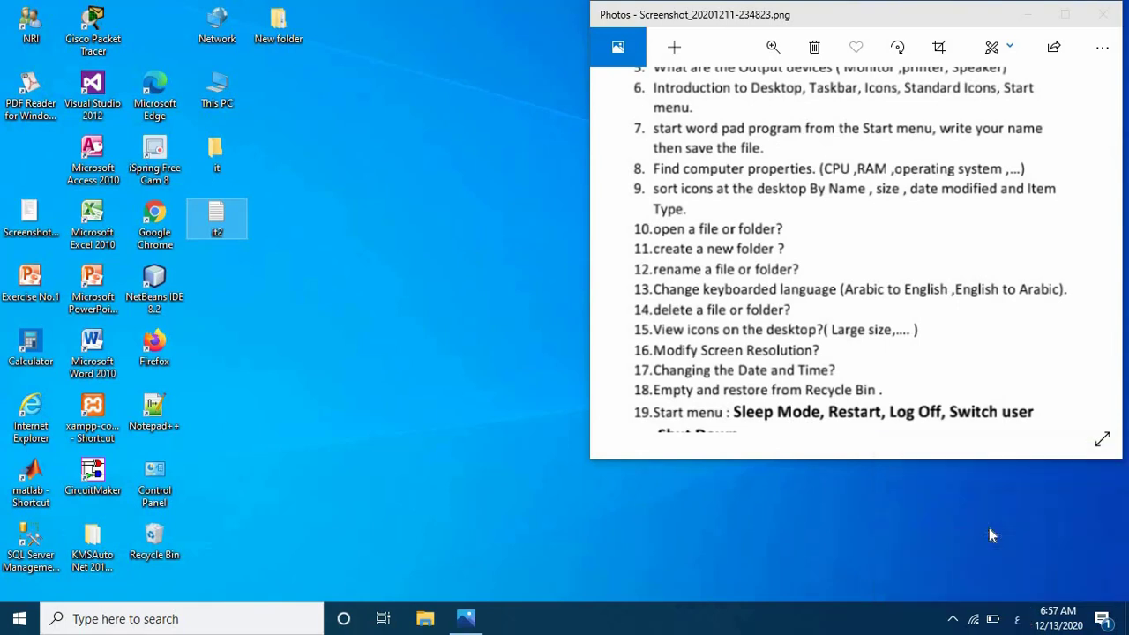
{"action": "left_click", "coordinate": [1018, 621]}
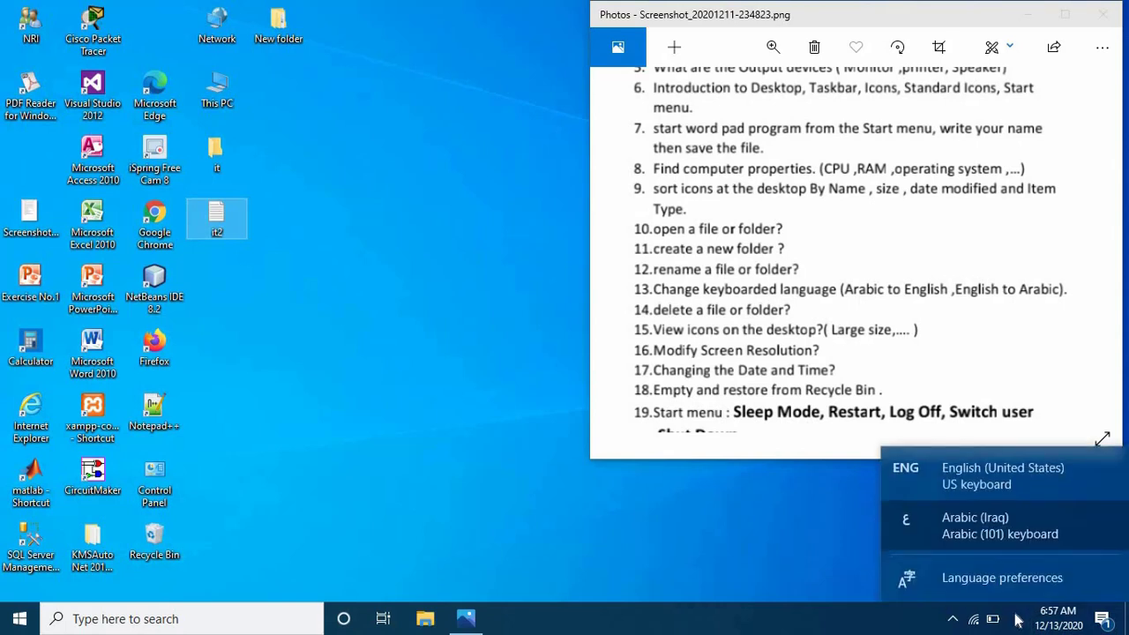
{"action": "left_click", "coordinate": [949, 477]}
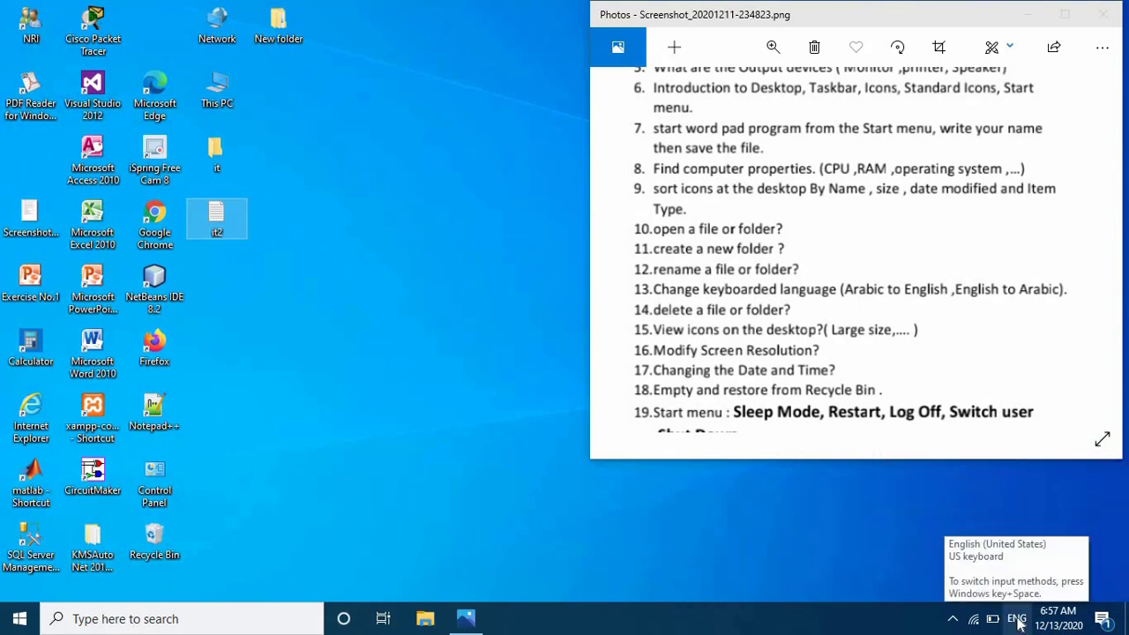
Open the Language page of the Time & Language settings and examine the preferred languages.
{"action": "left_click", "coordinate": [19, 621]}
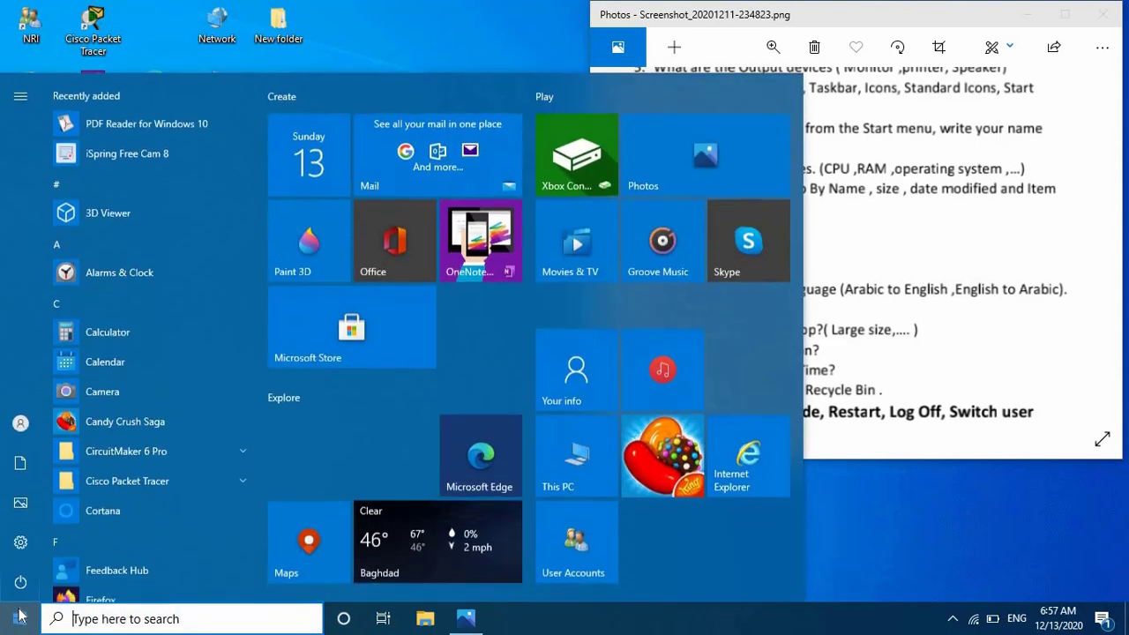
{"action": "left_click", "coordinate": [31, 545]}
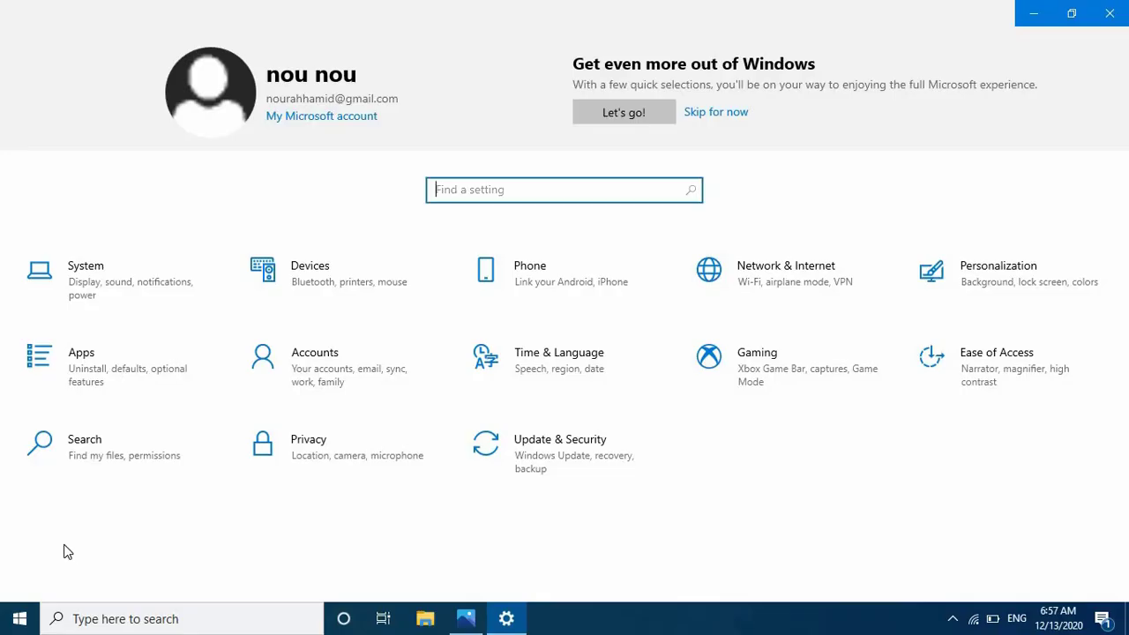
{"action": "left_click", "coordinate": [503, 359]}
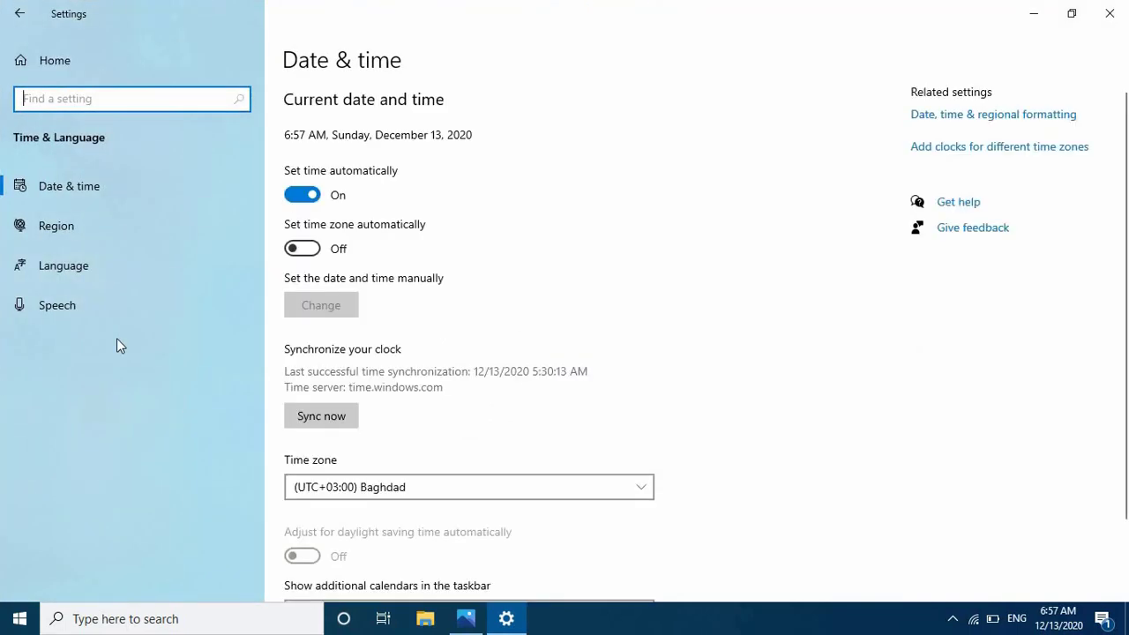
{"action": "left_click", "coordinate": [43, 266]}
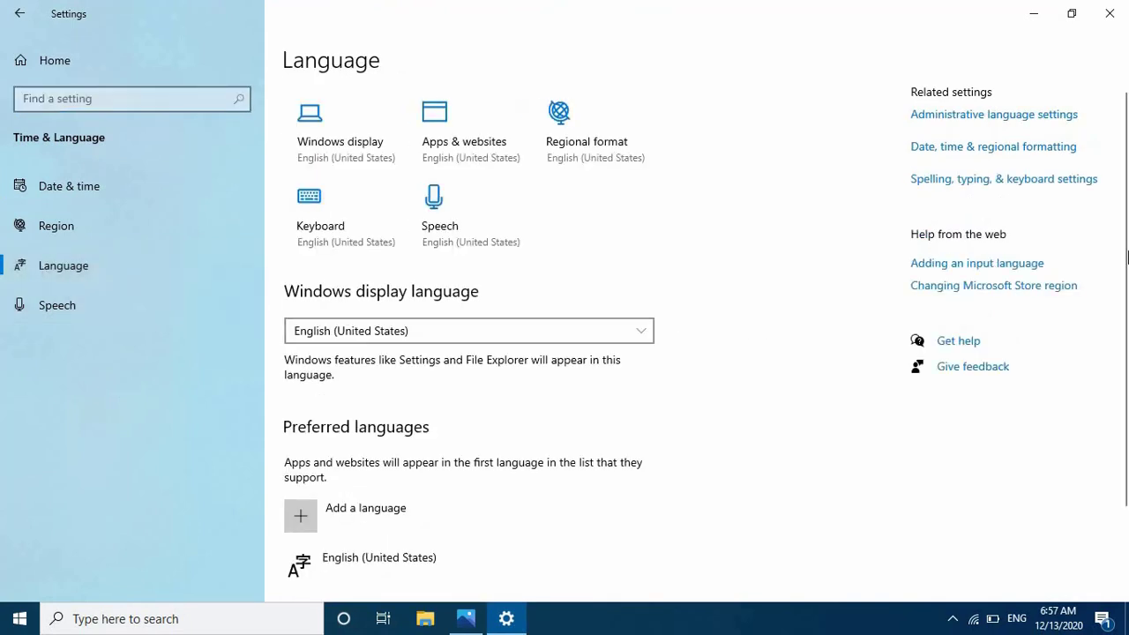
{"action": "scroll", "coordinate": [1127, 371], "scroll_direction": "down", "scroll_amount": 3}
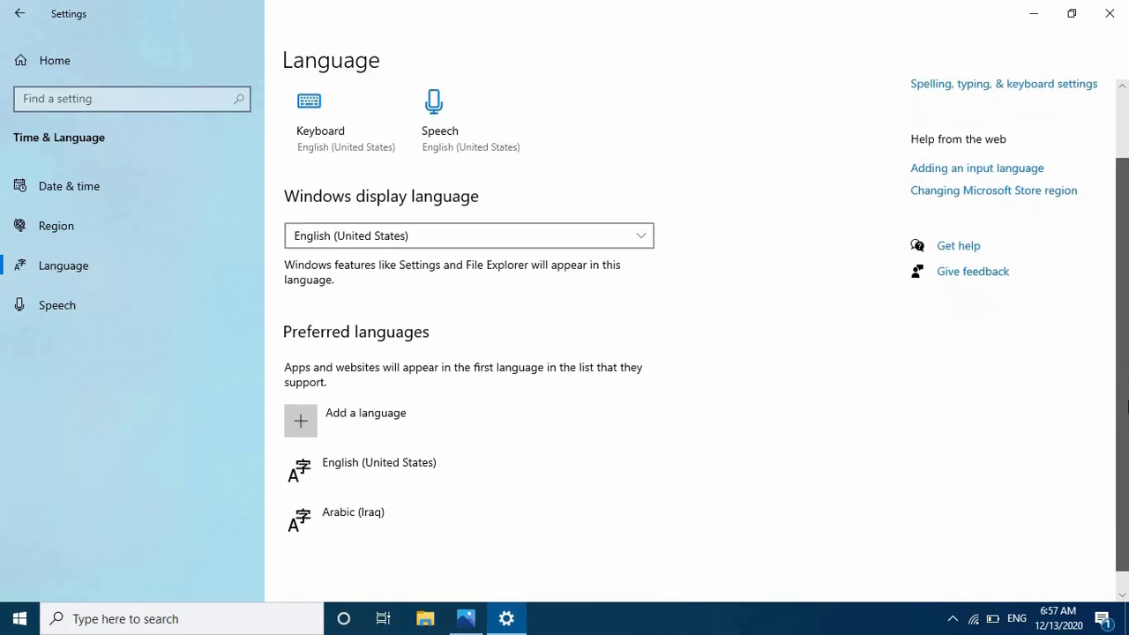
{"action": "scroll", "coordinate": [1127, 384], "scroll_direction": "up", "scroll_amount": 3}
{"action": "scroll", "coordinate": [1127, 383], "scroll_direction": "down", "scroll_amount": 3}
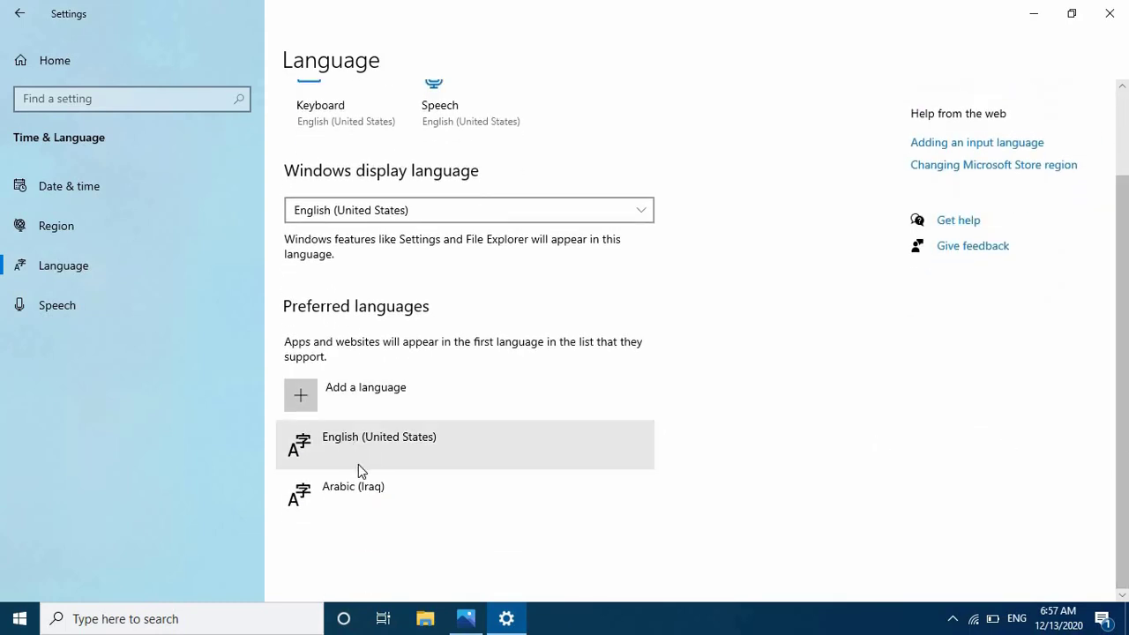
Move Arabic (Iraq) above English (United States) in the preferred languages, and move English back to first place.
{"action": "left_click", "coordinate": [351, 490]}
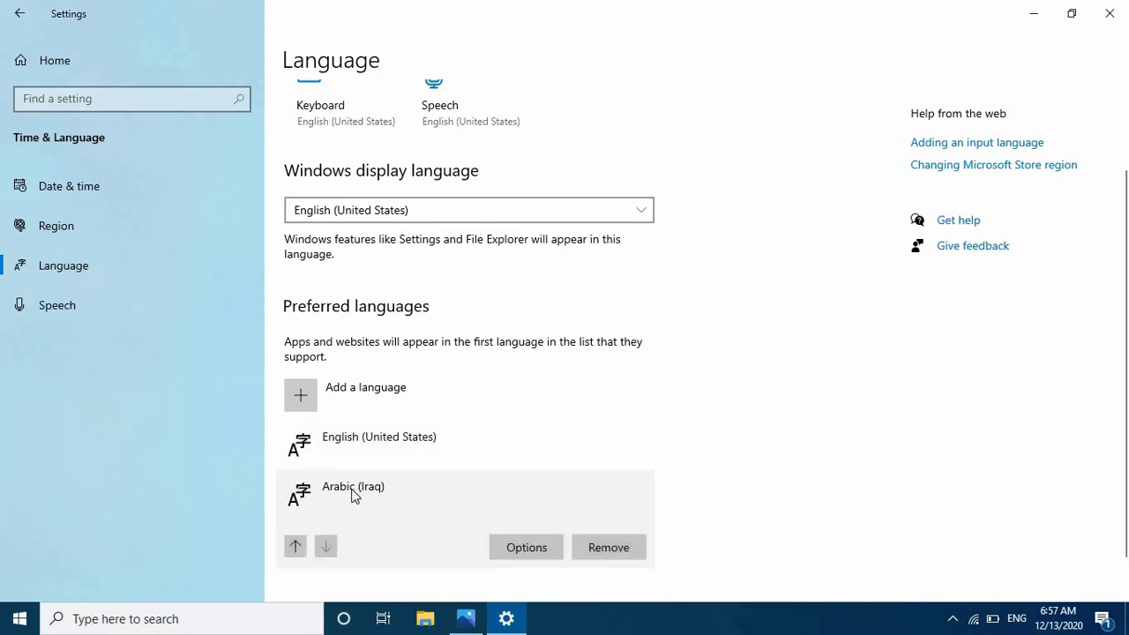
{"action": "left_click", "coordinate": [297, 551]}
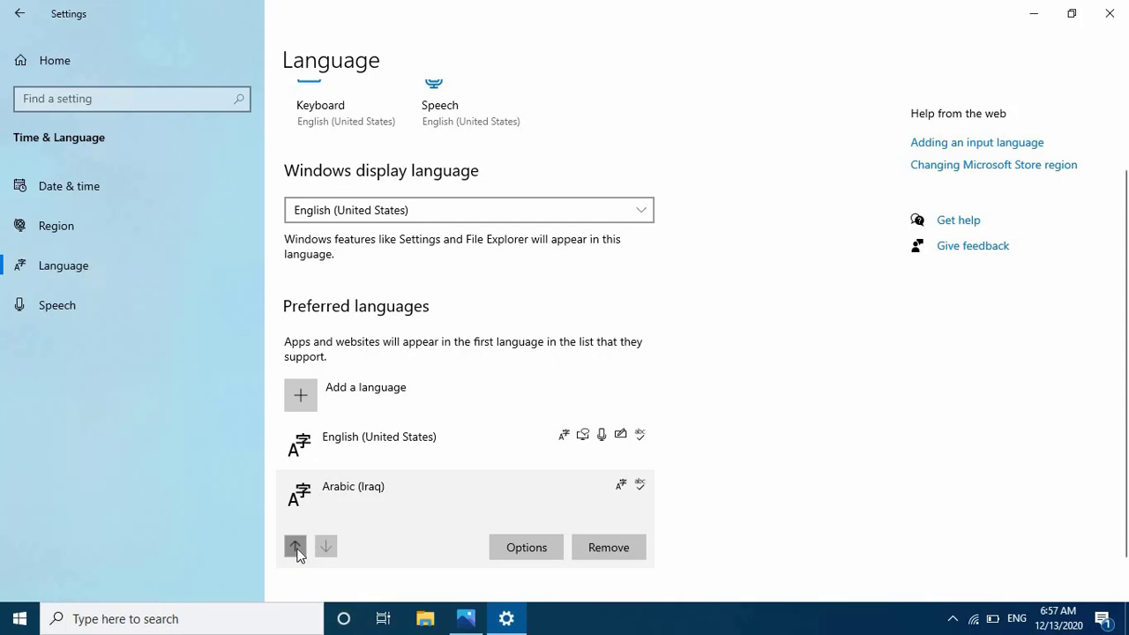
{"action": "left_click", "coordinate": [297, 550]}
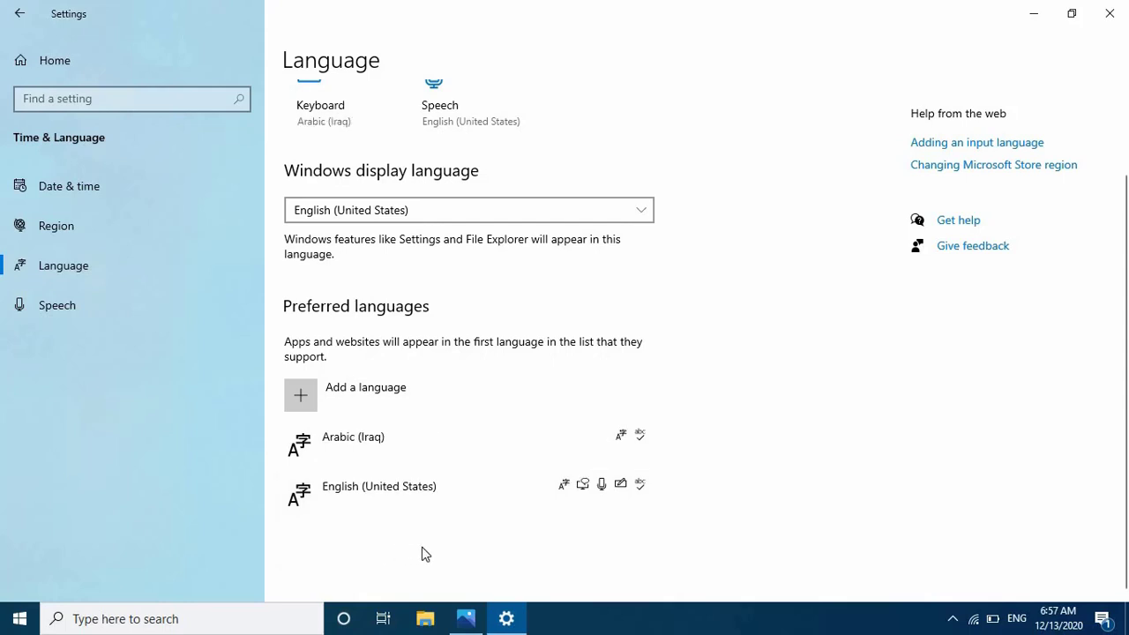
{"action": "left_click", "coordinate": [367, 492]}
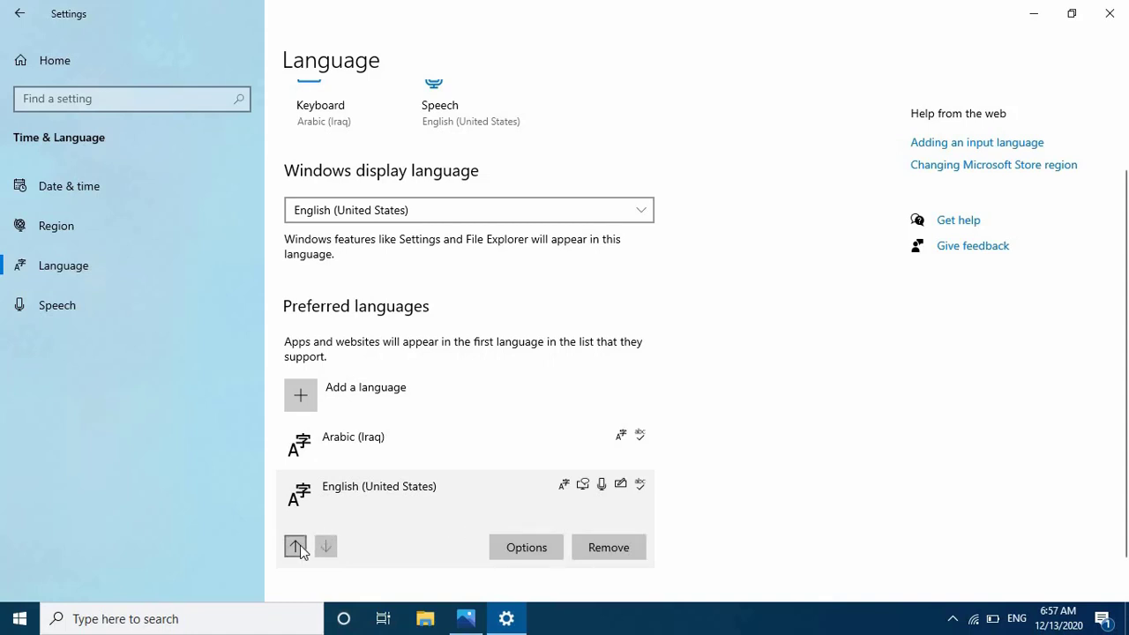
{"action": "left_click", "coordinate": [297, 545]}
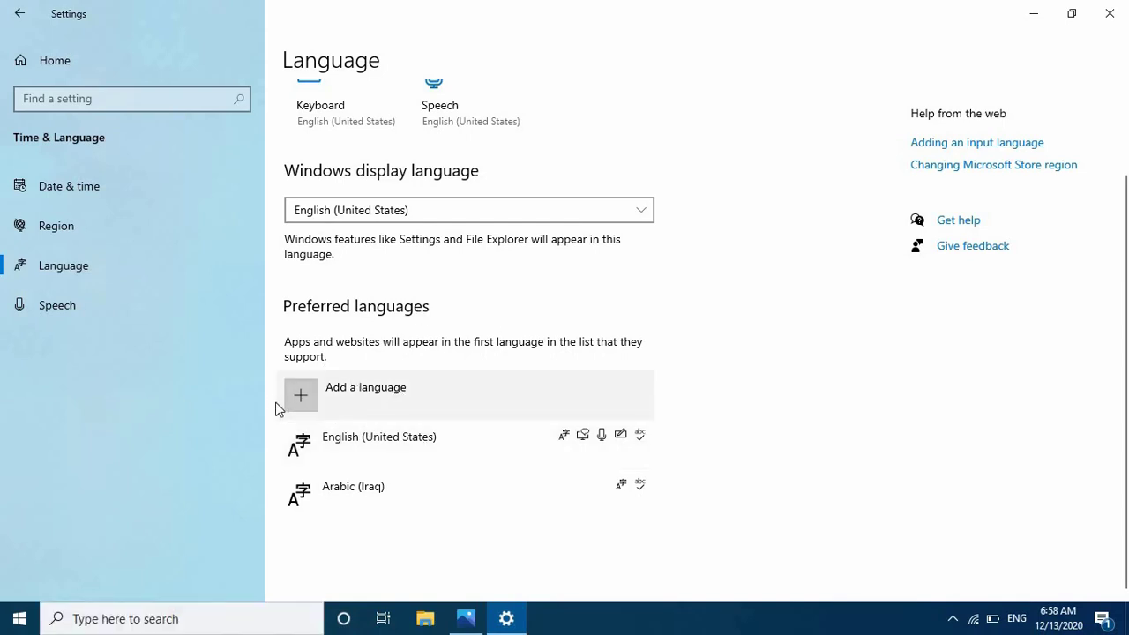
View the list of languages available to install, and close Settings without adding one.
{"action": "left_click", "coordinate": [302, 397]}
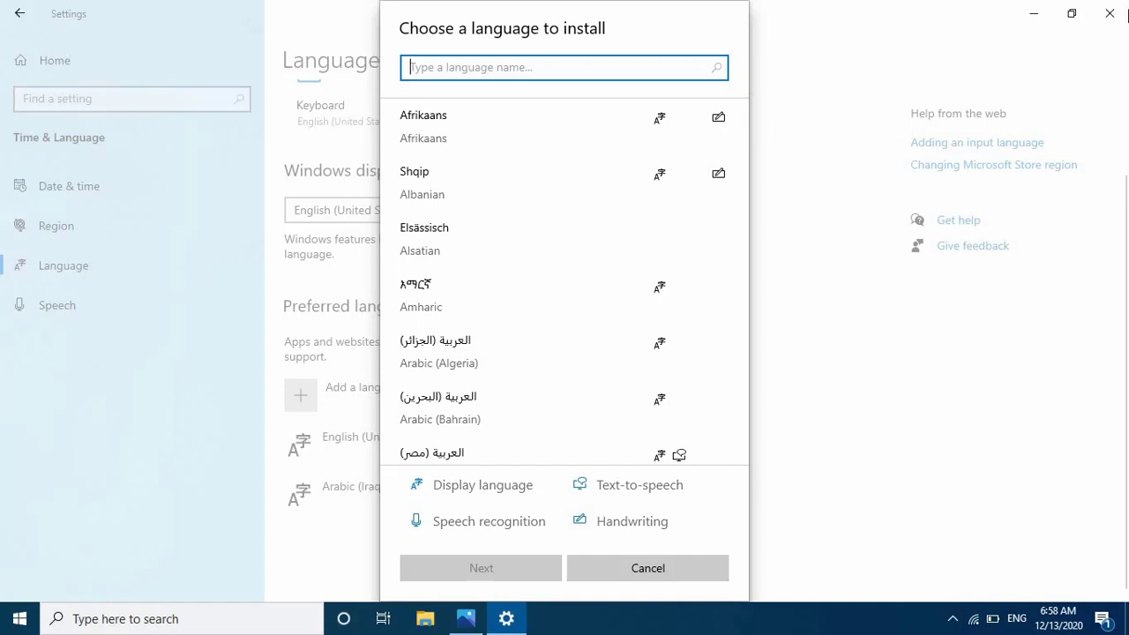
{"action": "left_click", "coordinate": [1120, 14]}
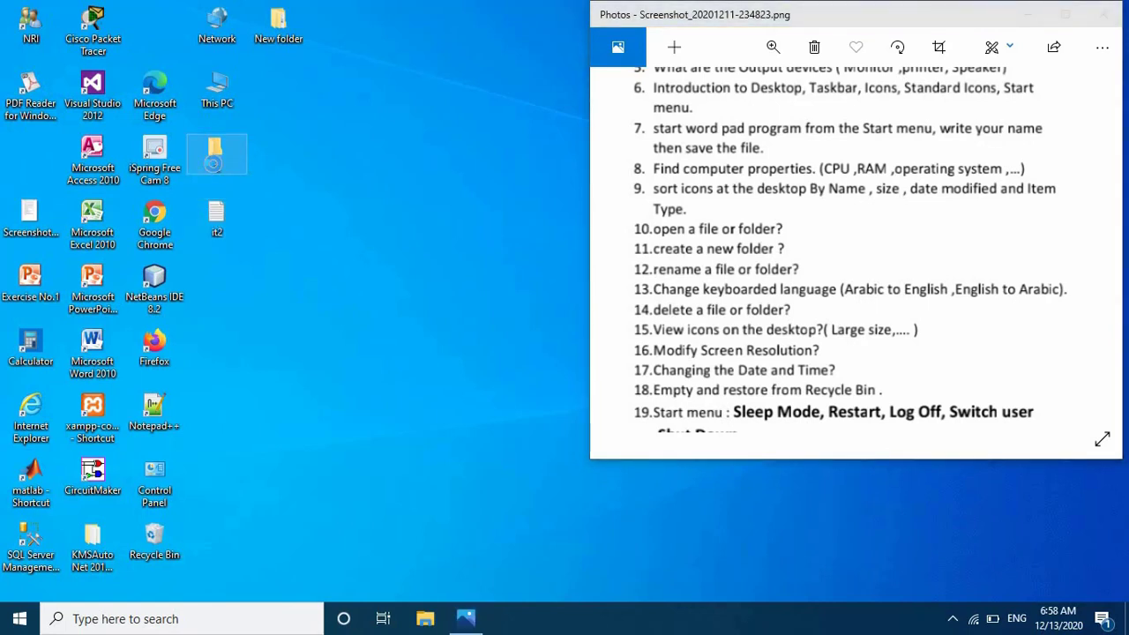
Delete the "it" folder from the desktop and move the Recycle Bin below the PDF Reader icon.
{"action": "right_click", "coordinate": [215, 170]}
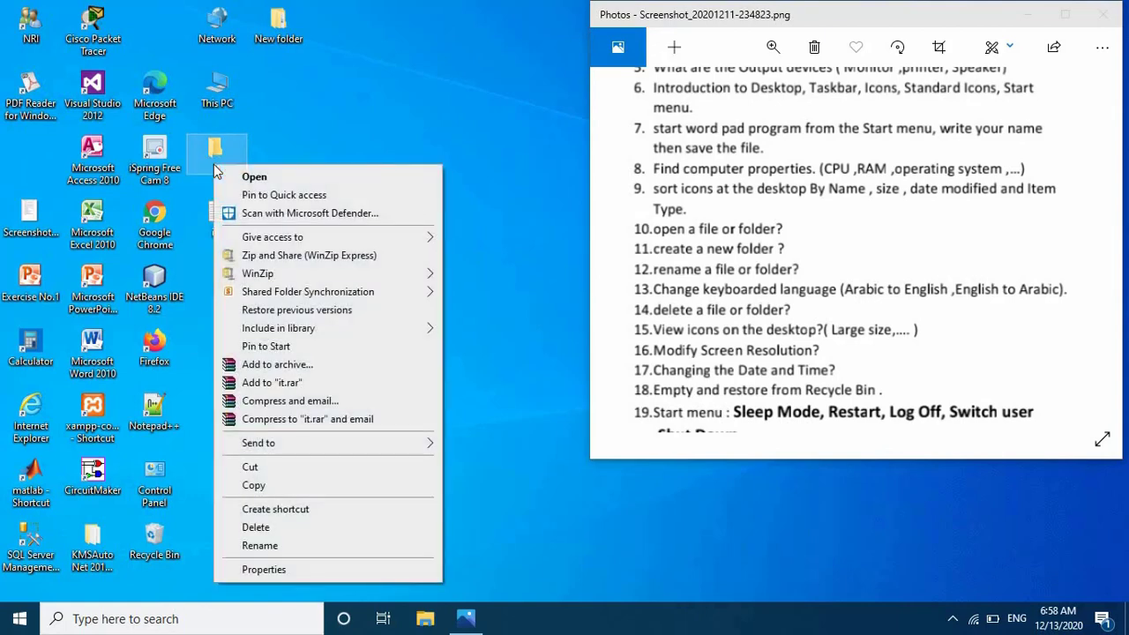
{"action": "left_click", "coordinate": [267, 527]}
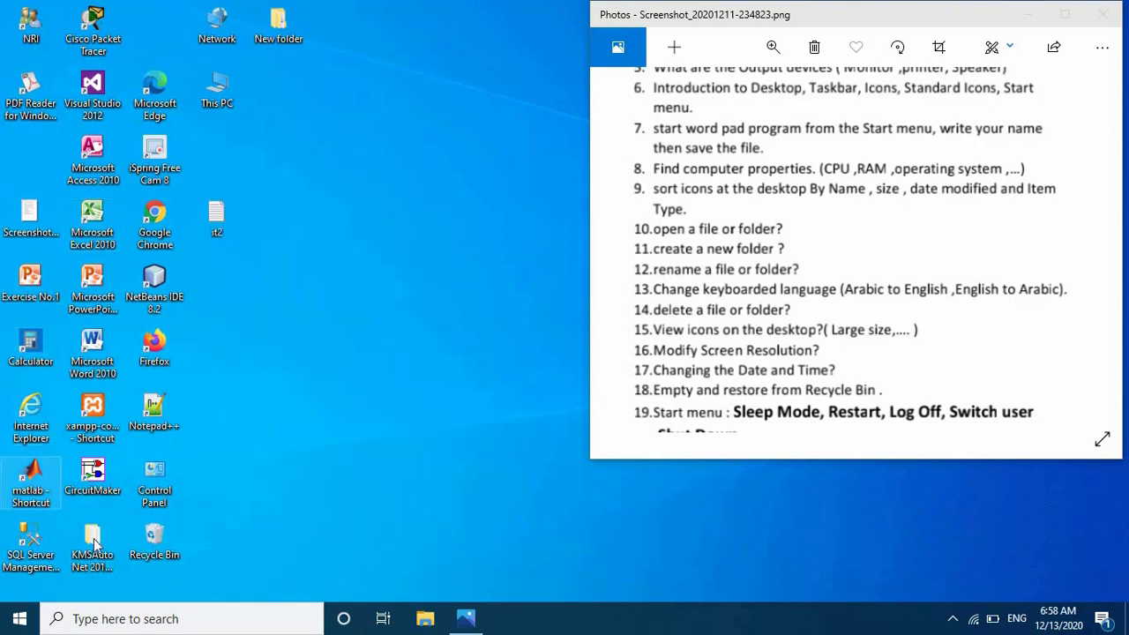
{"action": "left_click_drag", "start_coordinate": [154, 536], "coordinate": [48, 170]}
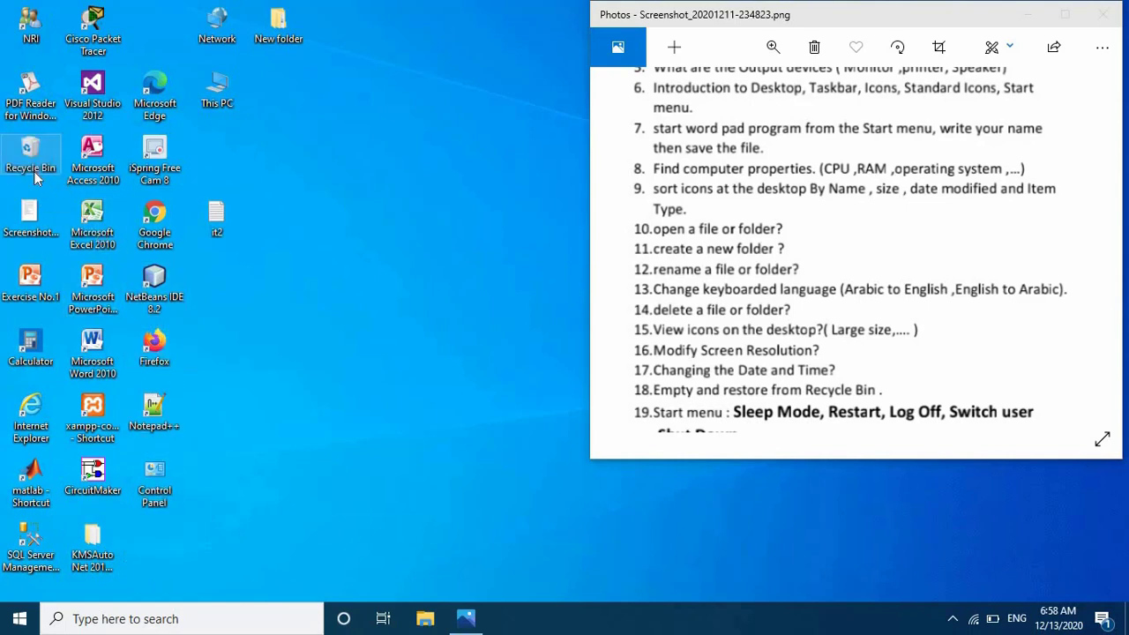
Delete the "it2" text document from the desktop.
{"action": "double_click", "coordinate": [215, 216]}
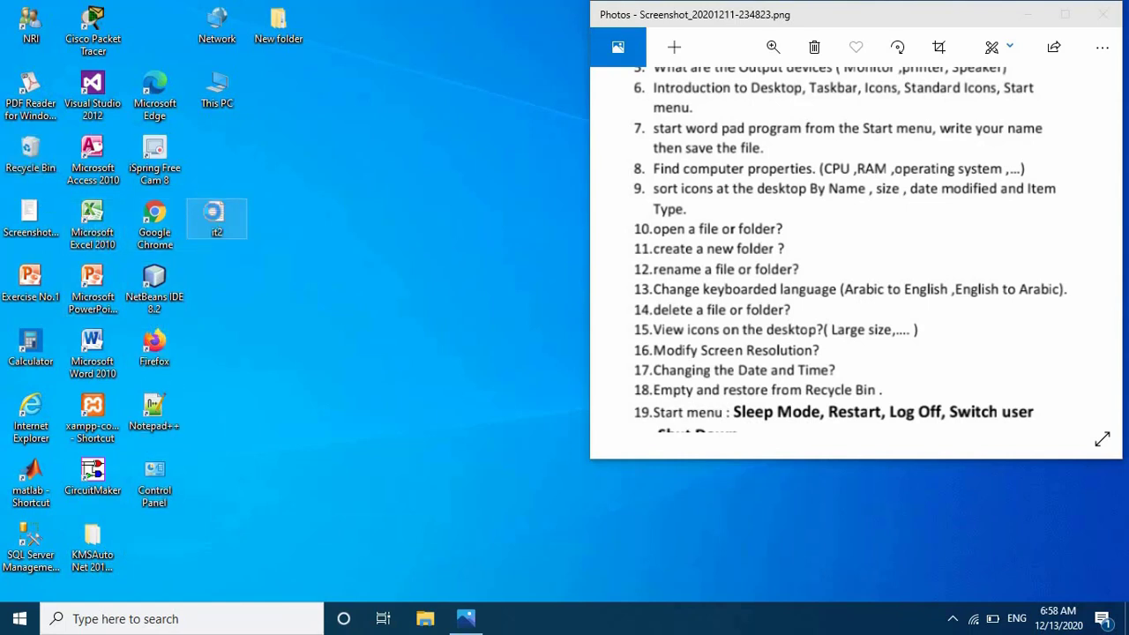
{"action": "right_click", "coordinate": [213, 212]}
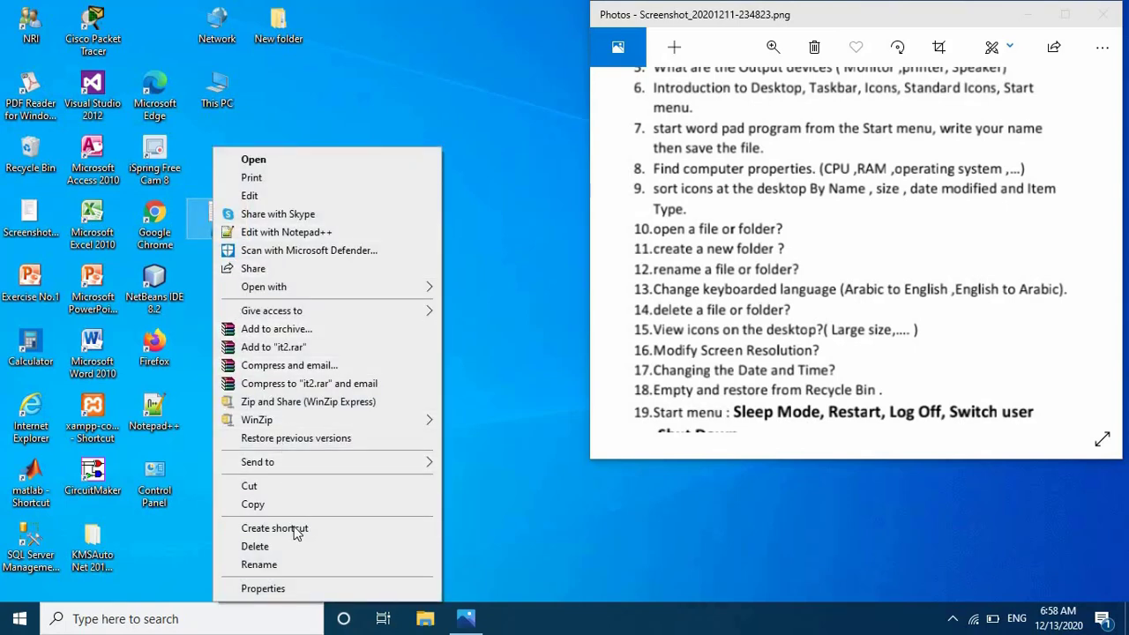
{"action": "left_click", "coordinate": [274, 545]}
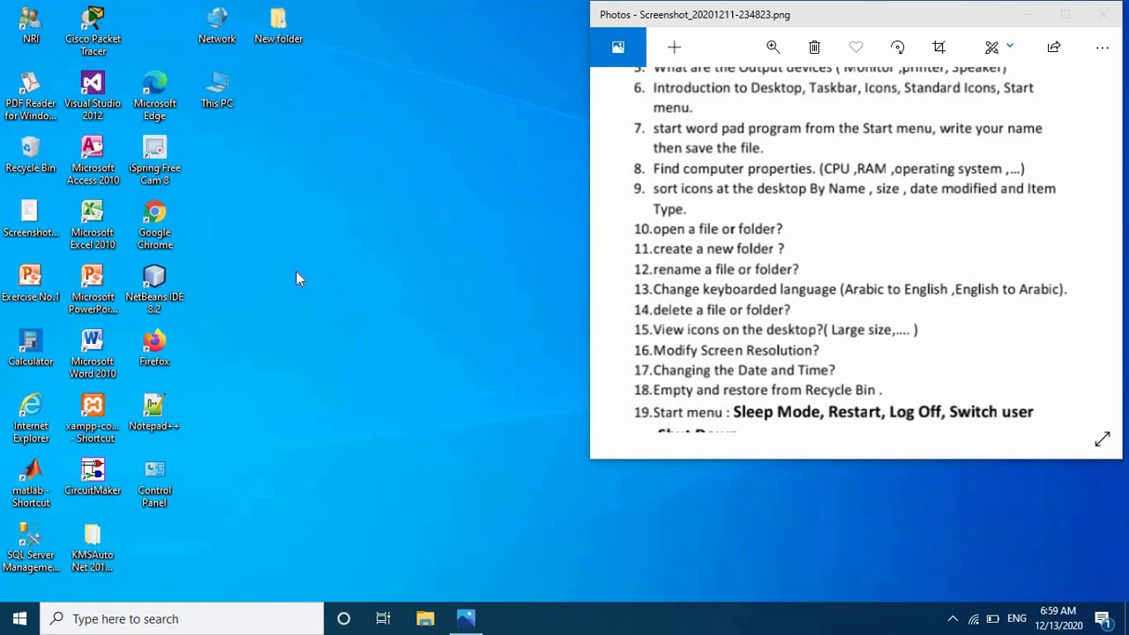
Set the desktop view to large icons.
{"action": "right_click", "coordinate": [390, 252]}
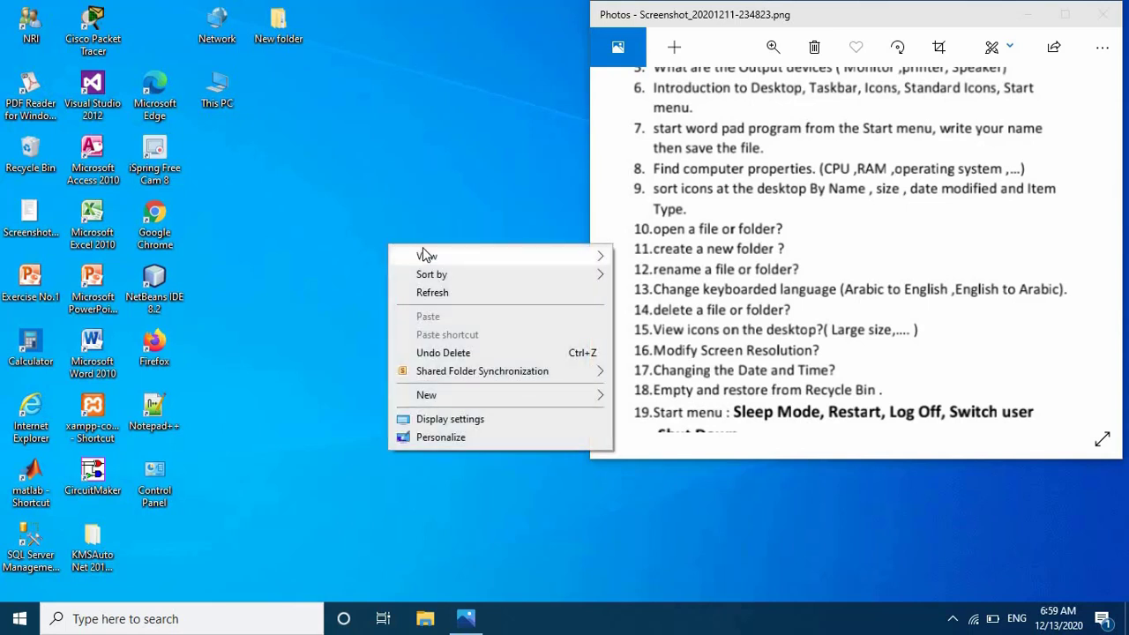
{"action": "mouse_move", "coordinate": [442, 257]}
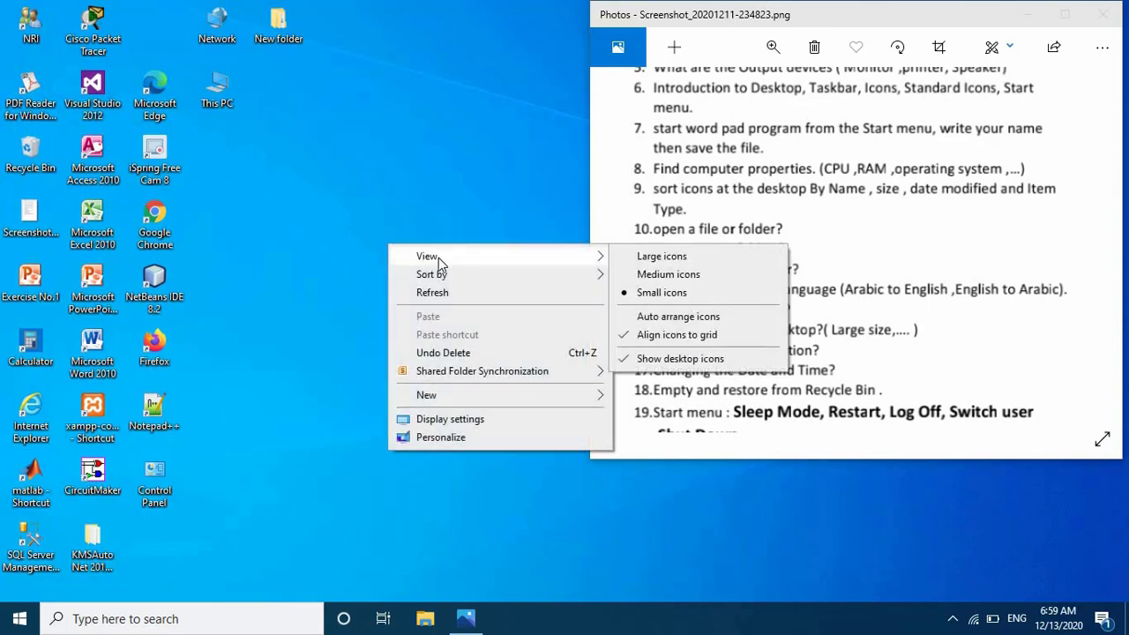
{"action": "left_click", "coordinate": [641, 258]}
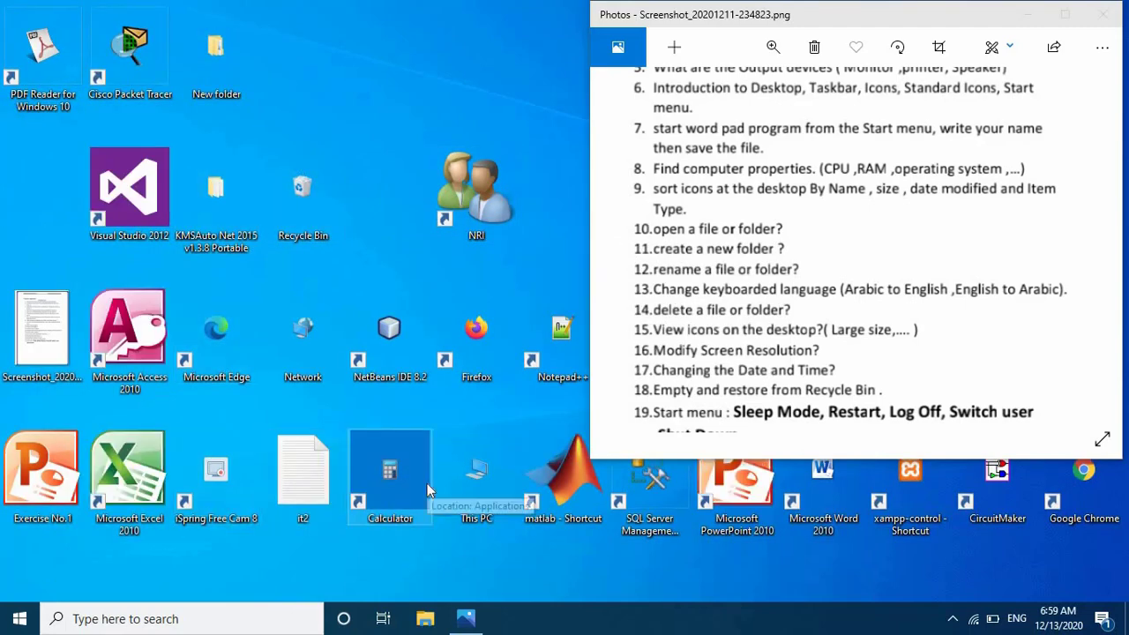
Set the desktop view to medium icons.
{"action": "right_click", "coordinate": [464, 46]}
{"action": "mouse_move", "coordinate": [512, 62]}
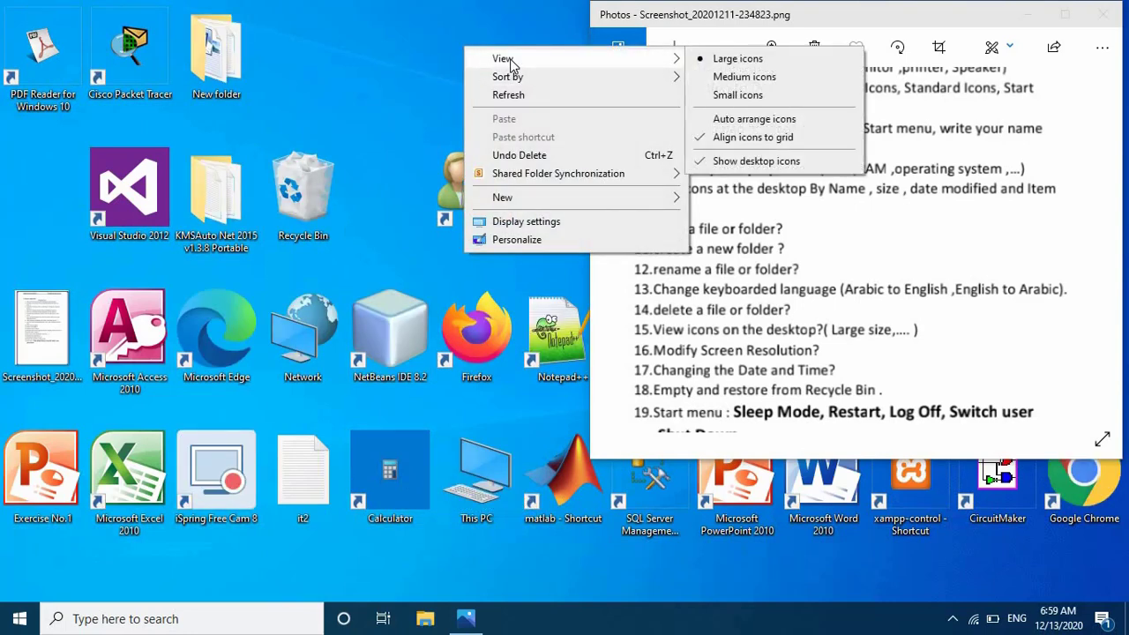
{"action": "left_click", "coordinate": [732, 76]}
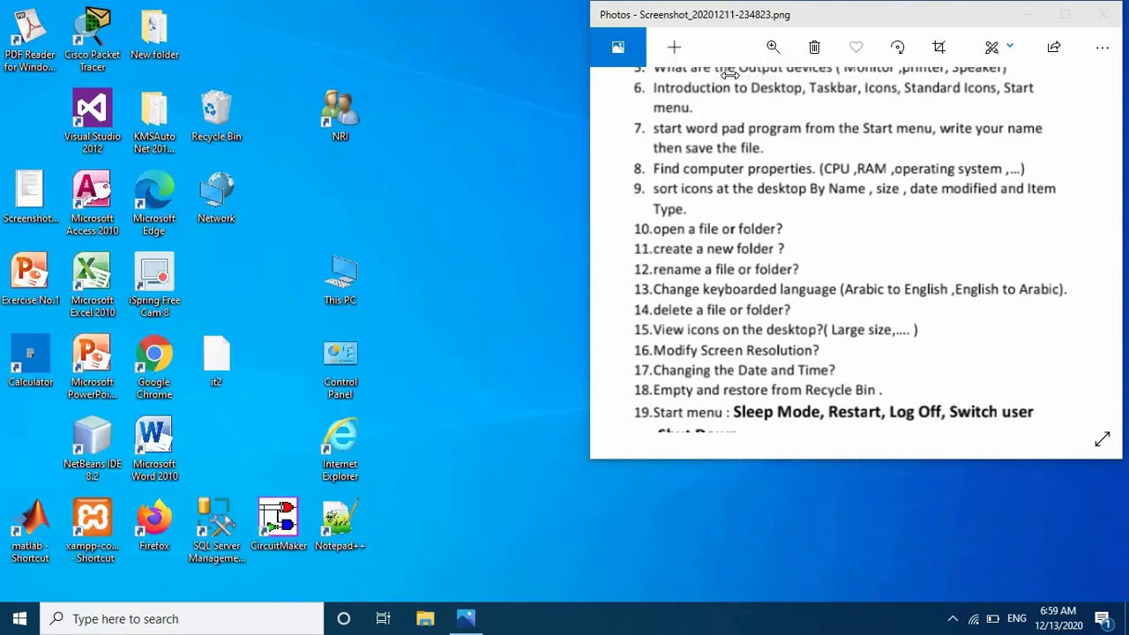
Set the desktop view to small icons and move the NRI icon directly below the PDF Reader icon.
{"action": "right_click", "coordinate": [471, 113]}
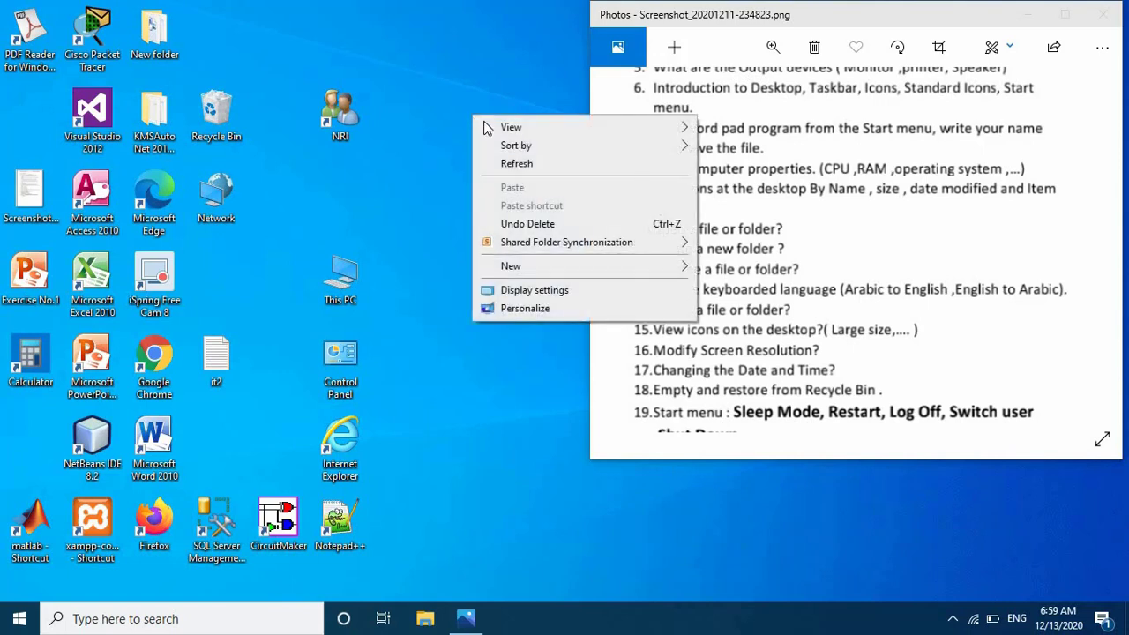
{"action": "mouse_move", "coordinate": [510, 129]}
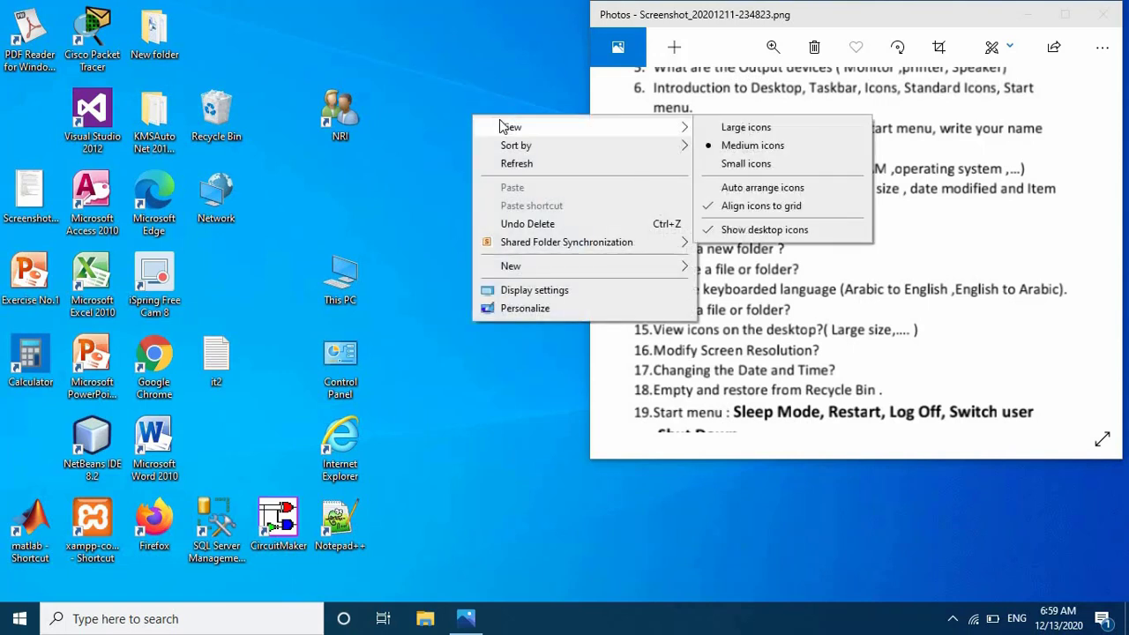
{"action": "left_click", "coordinate": [748, 164]}
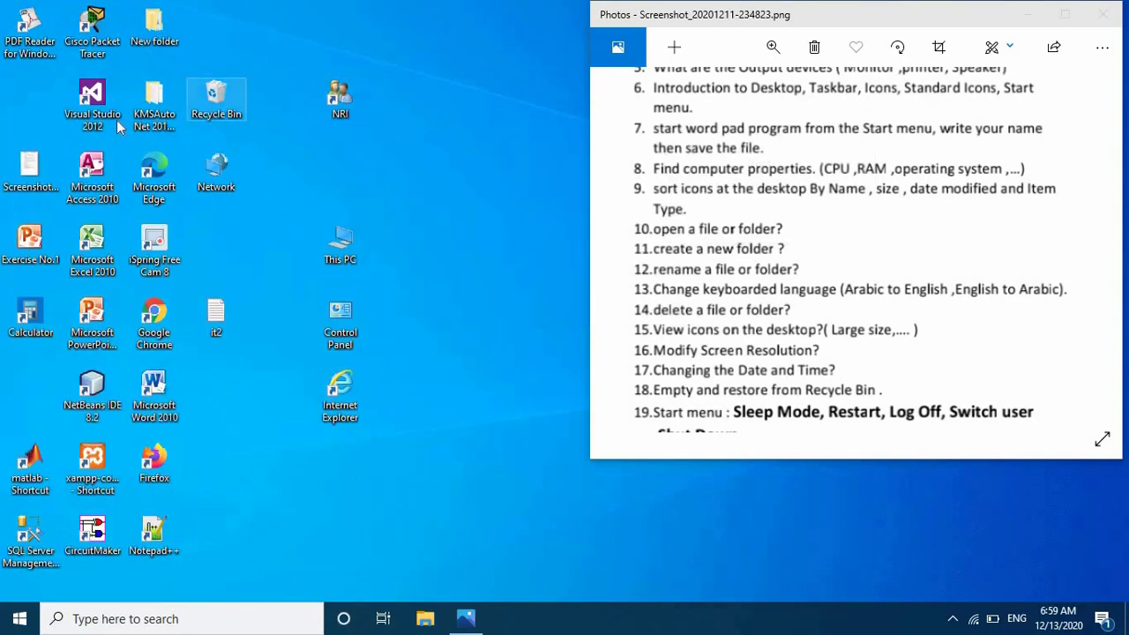
{"action": "left_click_drag", "start_coordinate": [316, 110], "coordinate": [35, 113]}
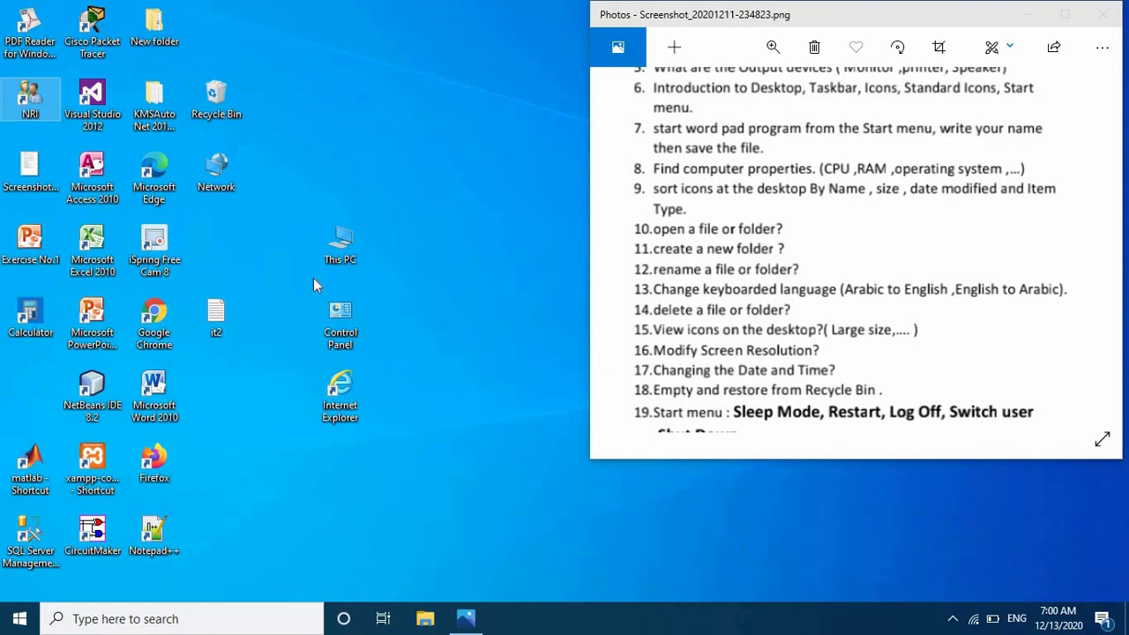
View the available display resolutions in the desktop's display settings, and close Settings without choosing another one.
{"action": "right_click", "coordinate": [456, 361]}
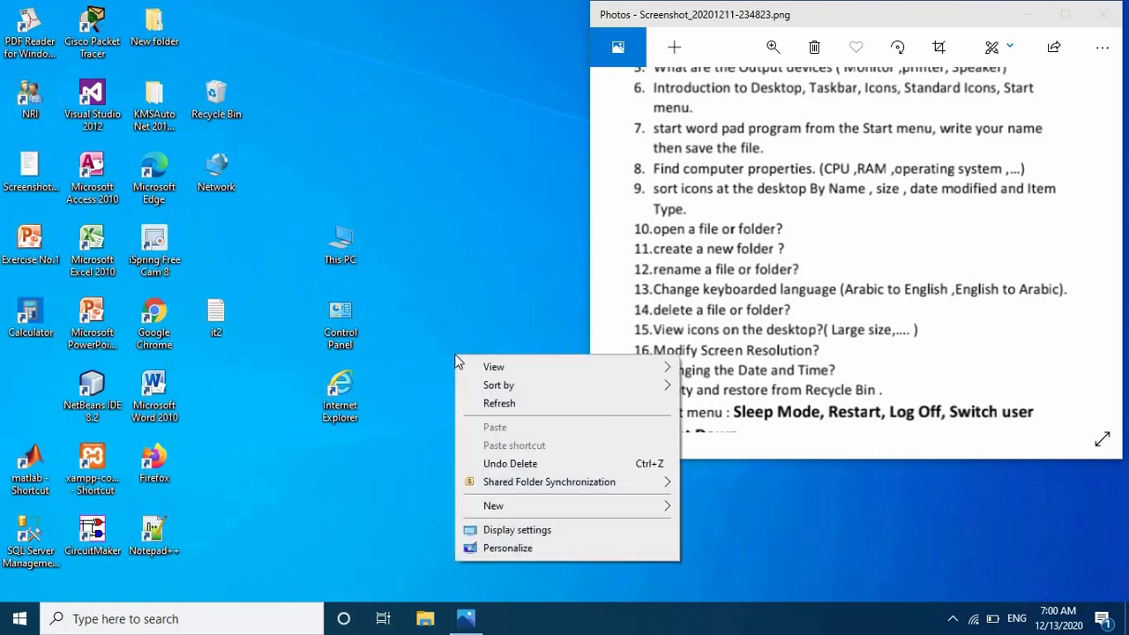
{"action": "left_click", "coordinate": [529, 531]}
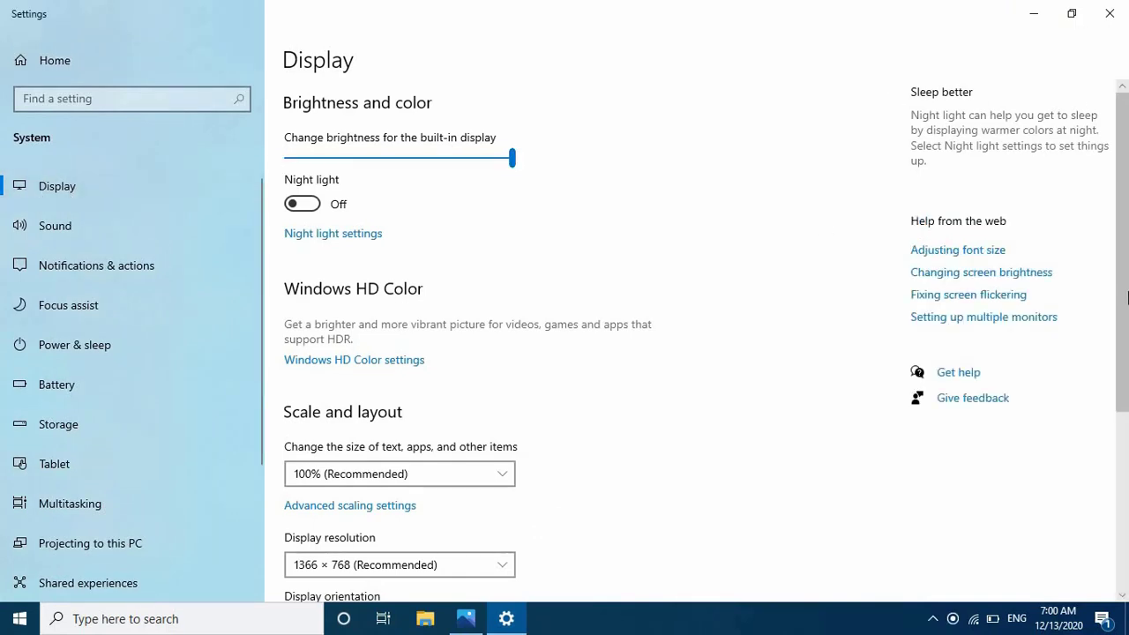
{"action": "left_click_drag", "start_coordinate": [1127, 288], "coordinate": [1126, 396]}
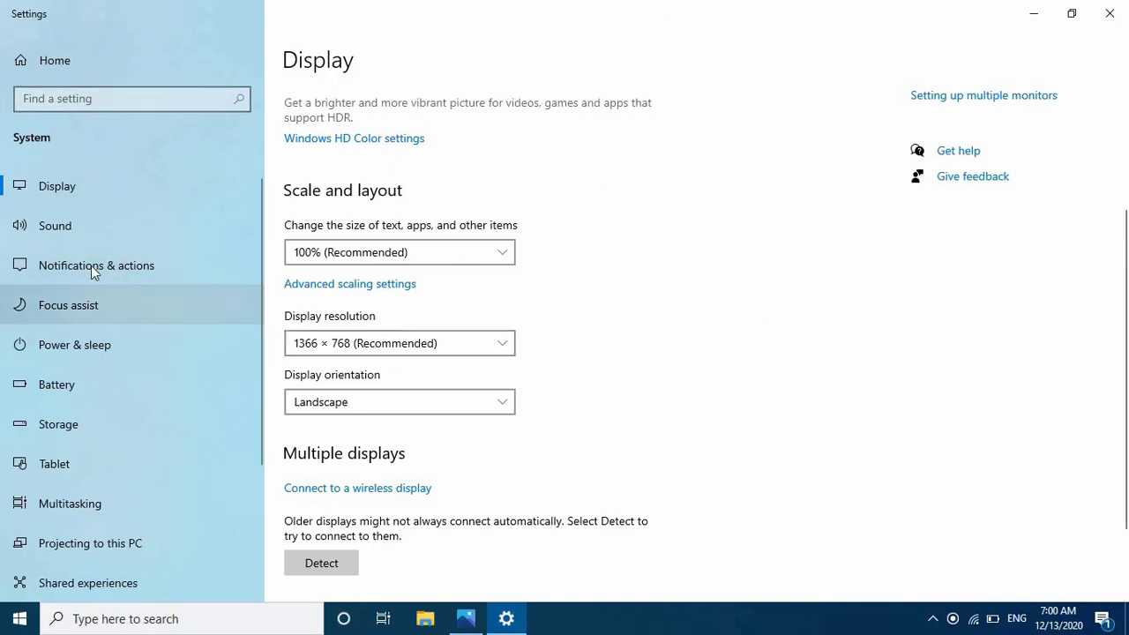
{"action": "left_click", "coordinate": [505, 347]}
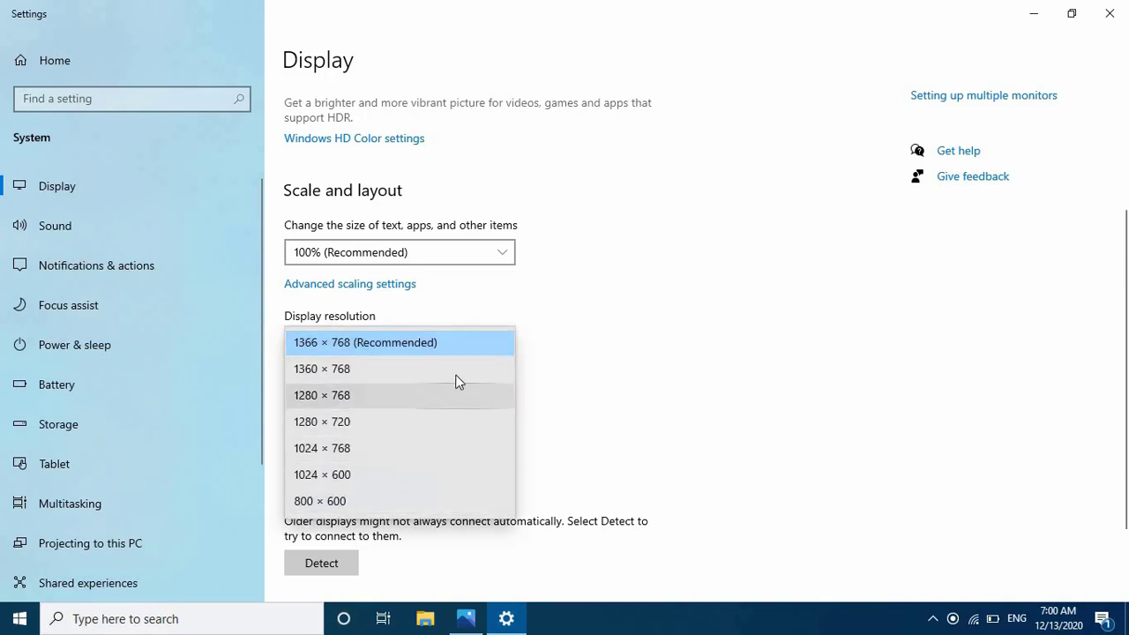
{"action": "left_click", "coordinate": [582, 325]}
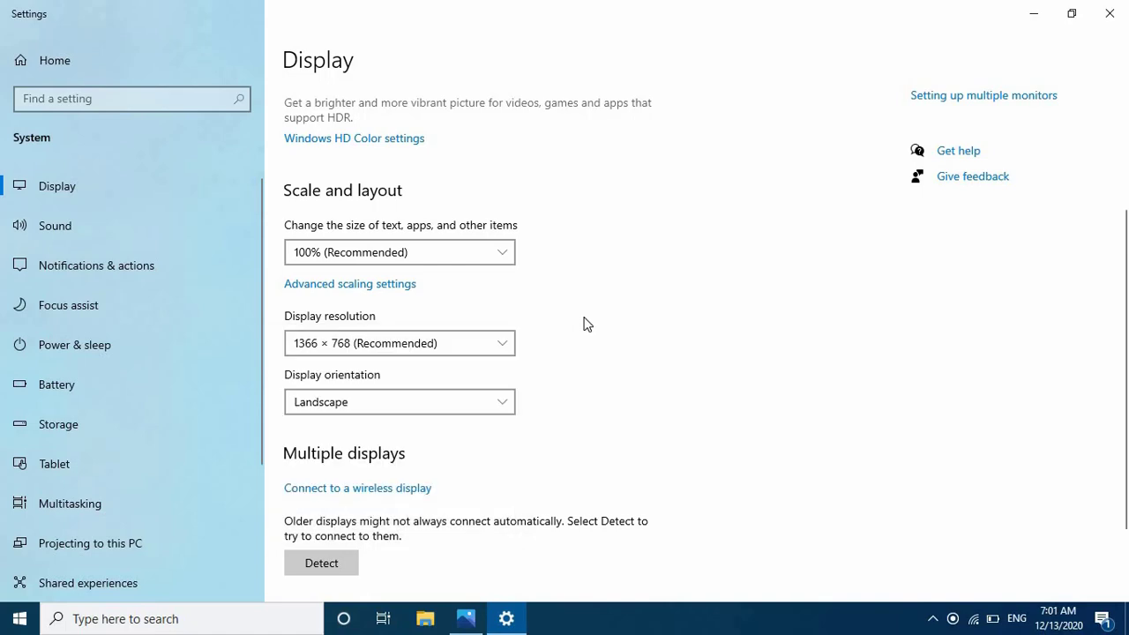
{"action": "left_click", "coordinate": [1109, 16]}
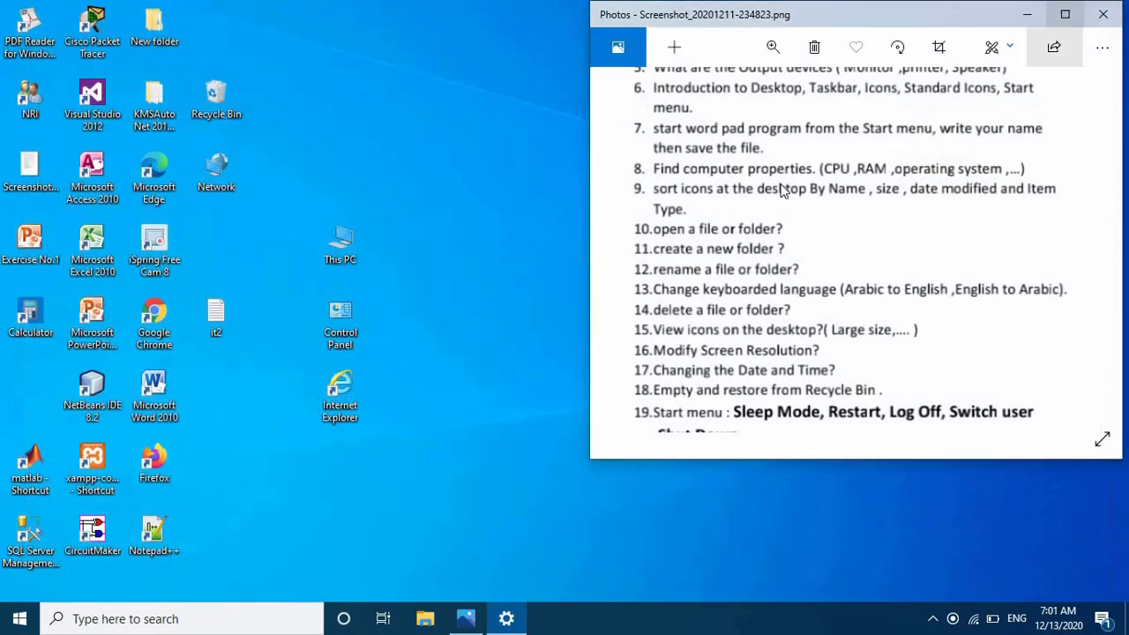
Reach the display resolution setting through the System category of Windows Settings, and close Settings without changing it.
{"action": "left_click", "coordinate": [16, 620]}
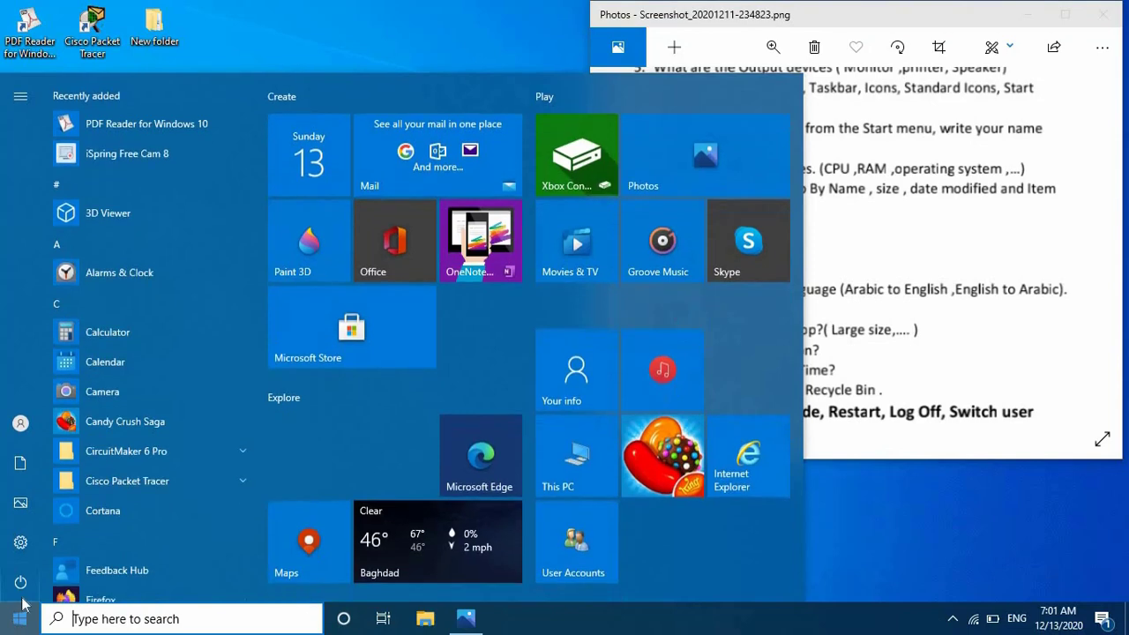
{"action": "left_click", "coordinate": [39, 545]}
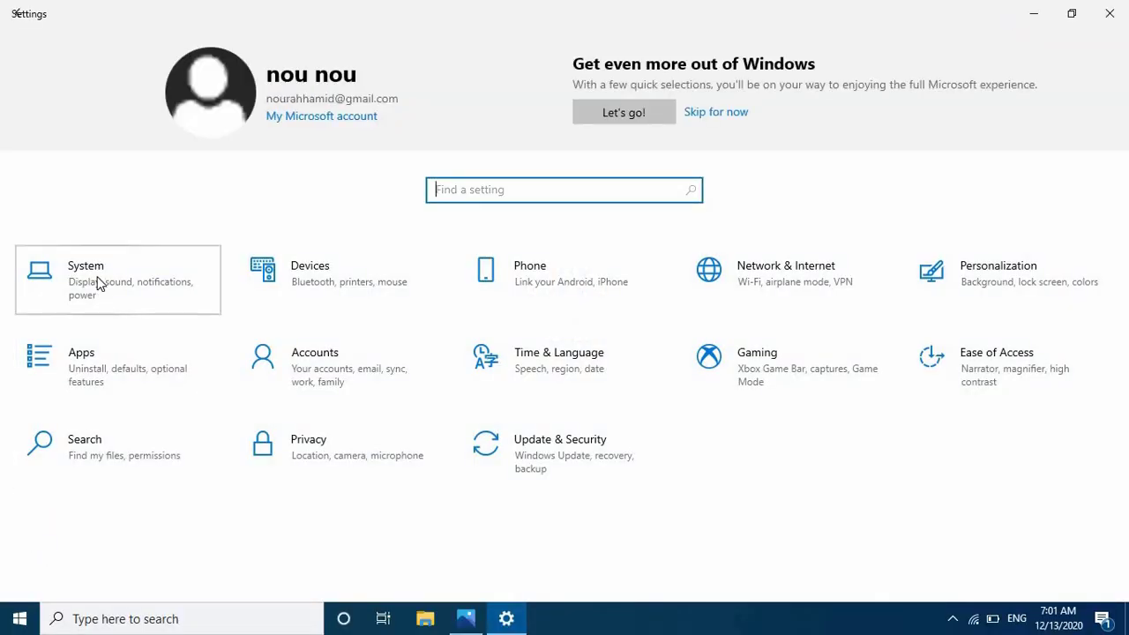
{"action": "left_click", "coordinate": [99, 282]}
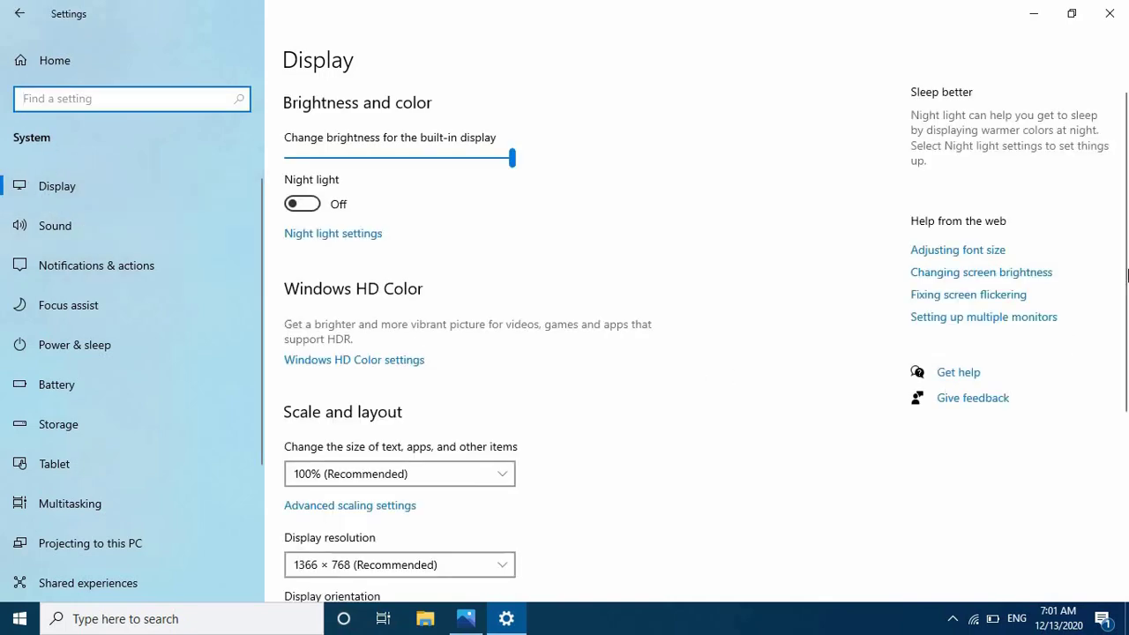
{"action": "scroll", "coordinate": [693, 372], "scroll_direction": "down", "scroll_amount": 3}
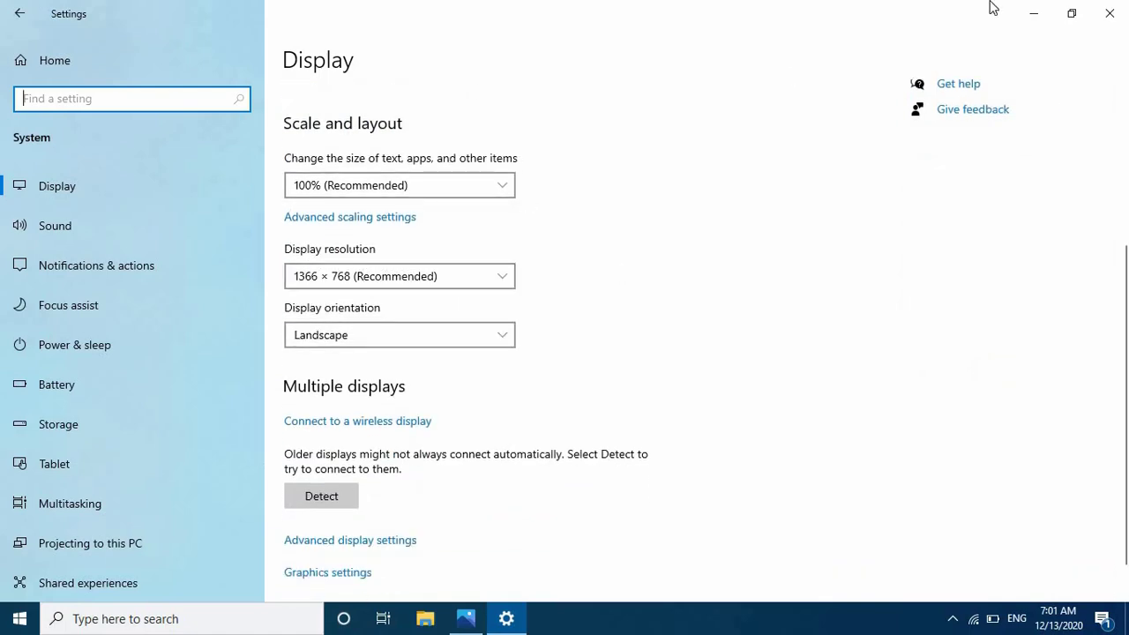
{"action": "left_click", "coordinate": [1109, 12]}
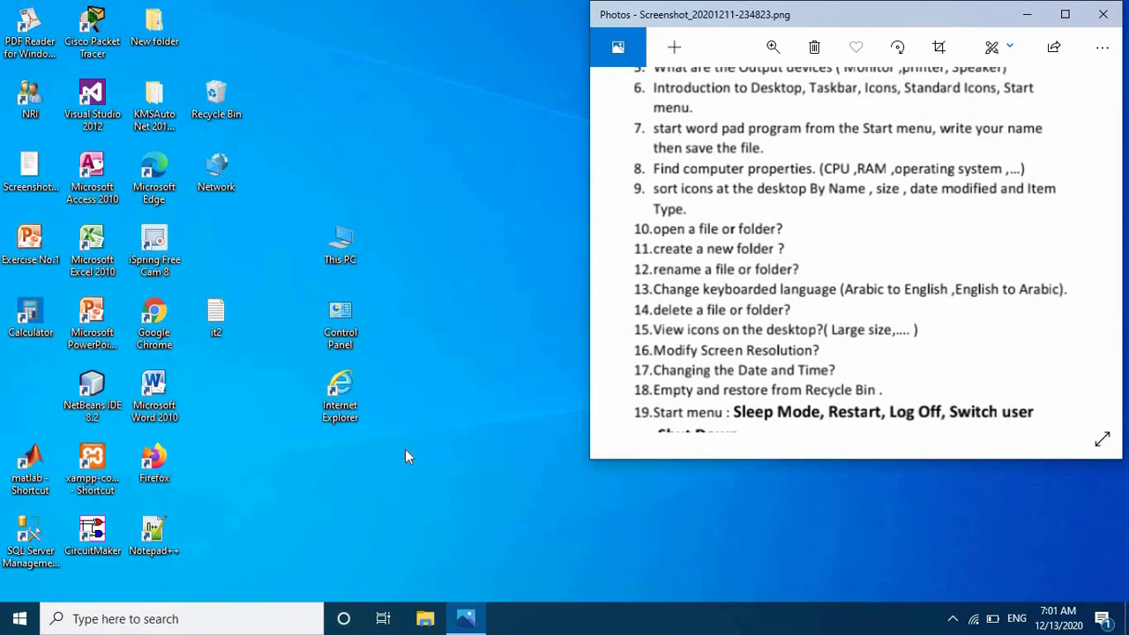
{"action": "right_click", "coordinate": [405, 450]}
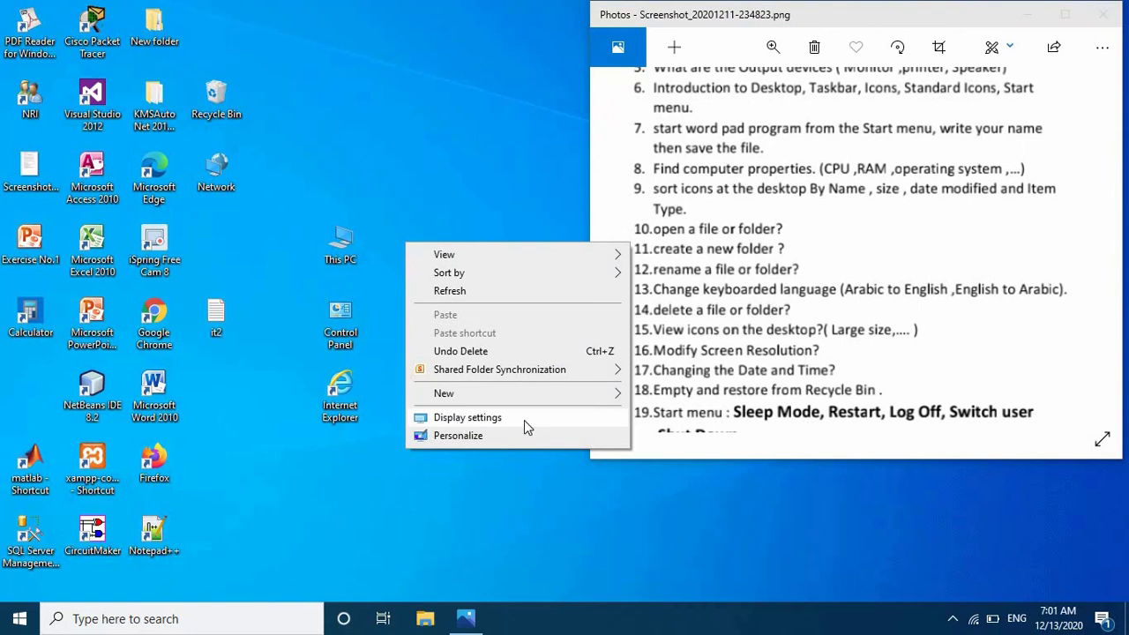
{"action": "left_click", "coordinate": [359, 486]}
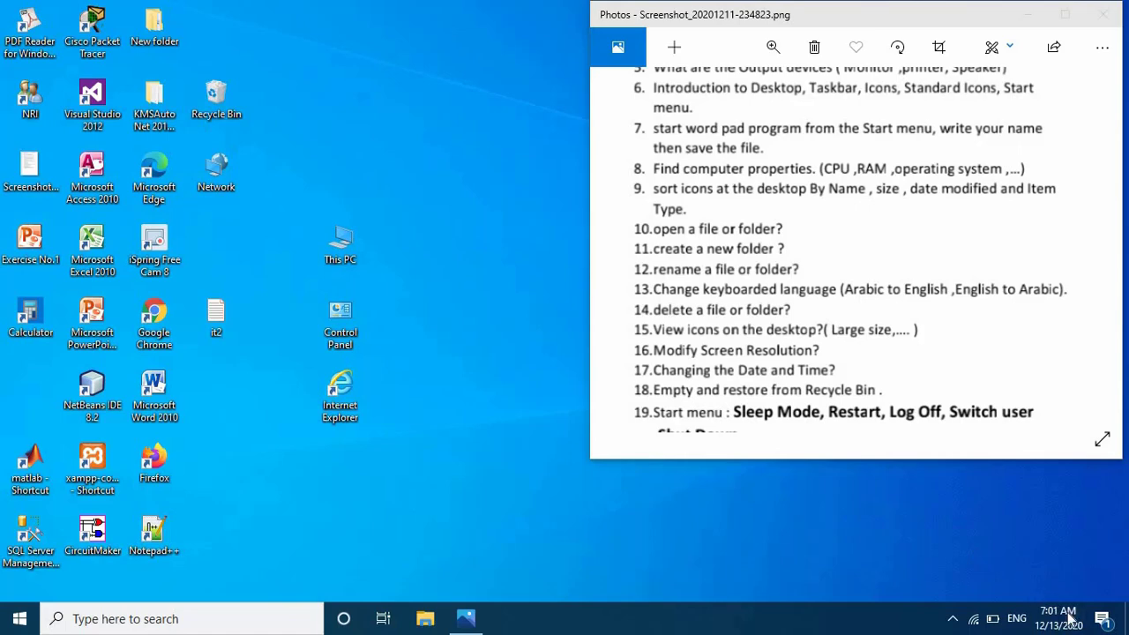
In the date and time settings, turn off setting the time automatically and turn on setting the time zone automatically.
{"action": "mouse_move", "coordinate": [1063, 626]}
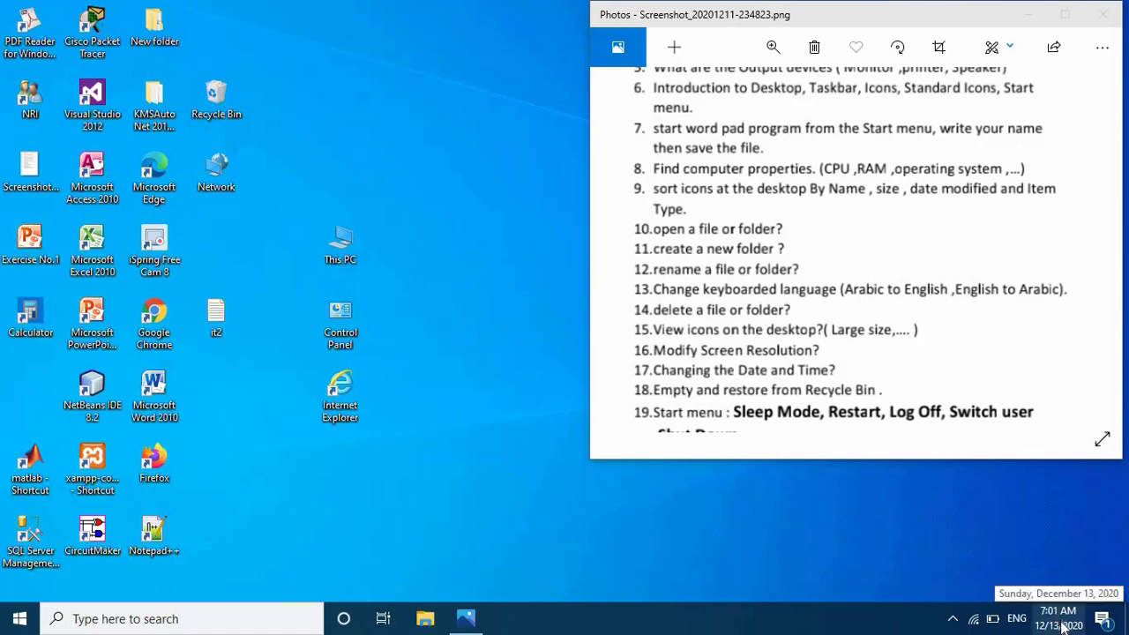
{"action": "right_click", "coordinate": [1064, 622]}
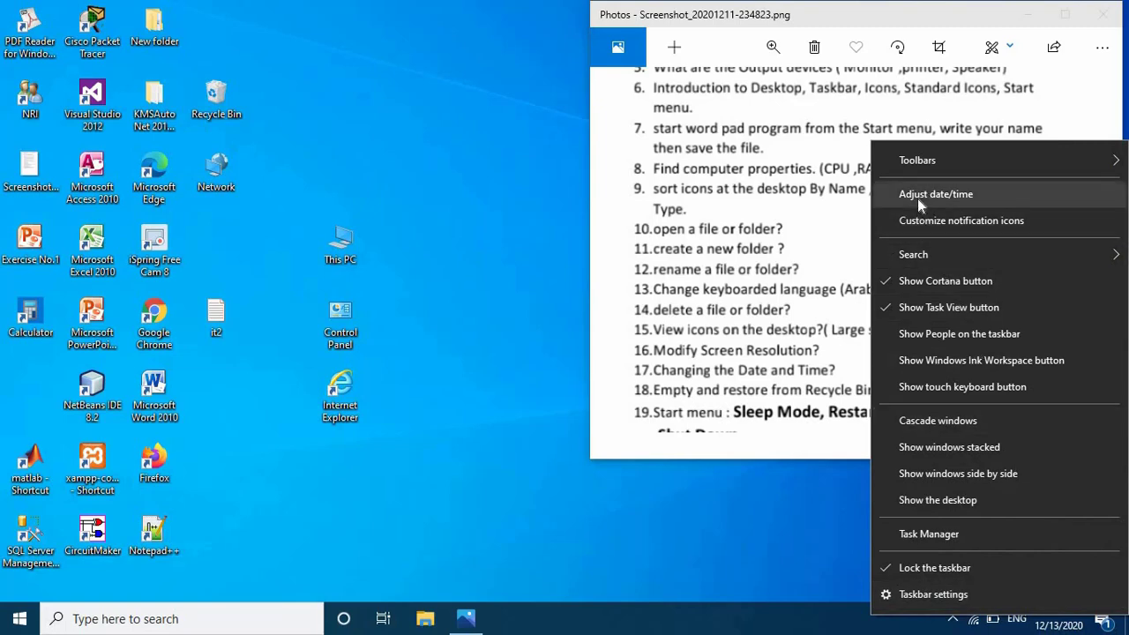
{"action": "left_click", "coordinate": [917, 195]}
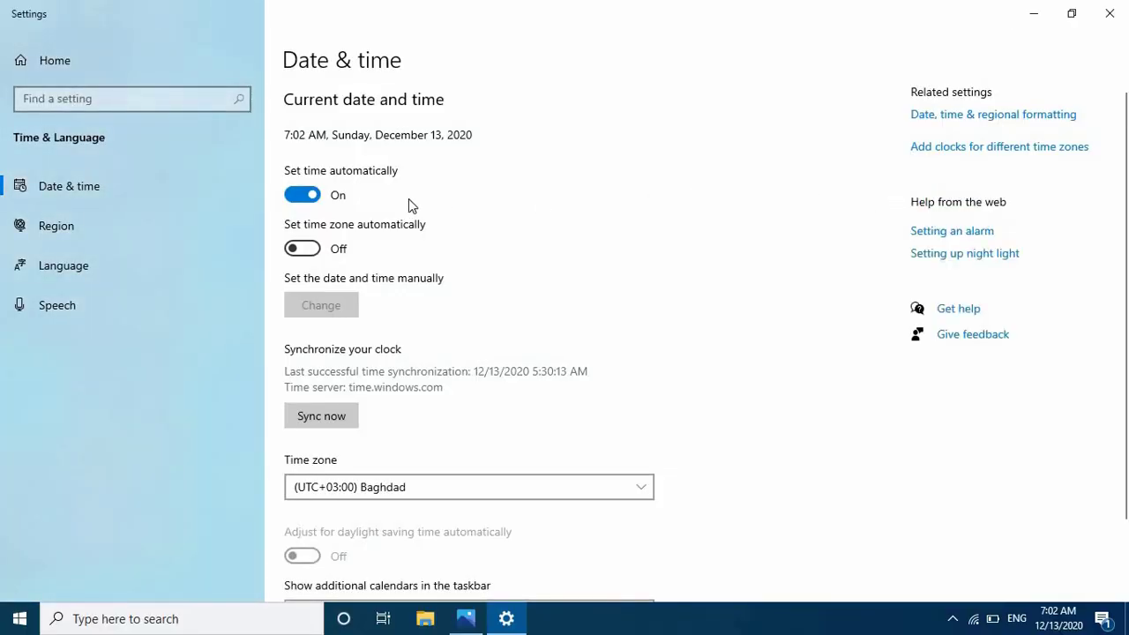
{"action": "left_click", "coordinate": [311, 195]}
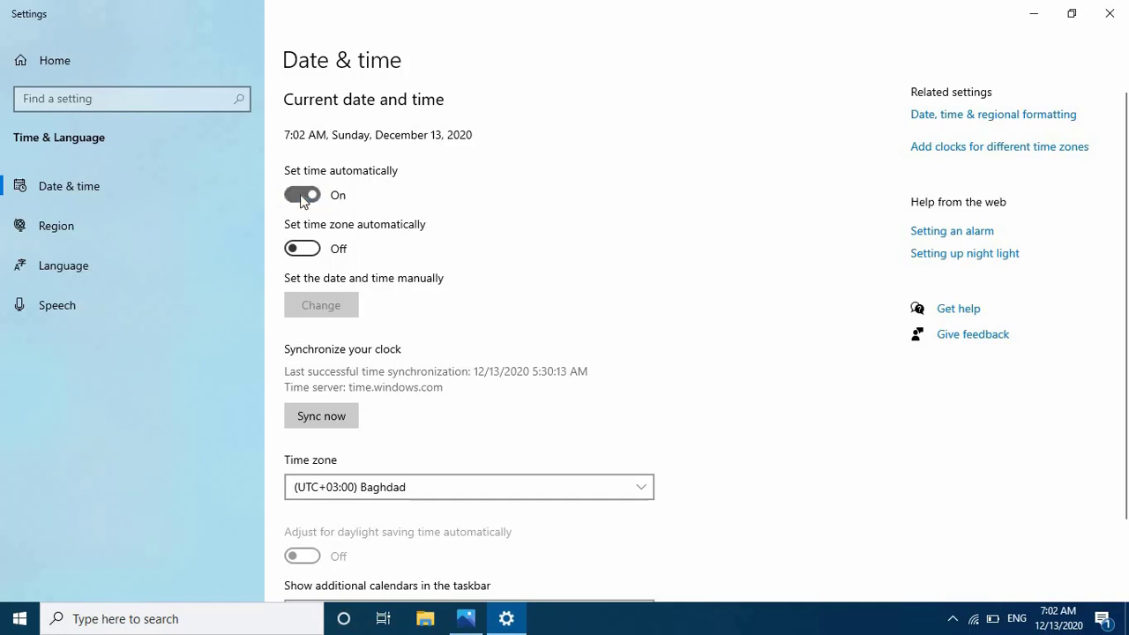
{"action": "left_click", "coordinate": [306, 249]}
{"action": "left_click", "coordinate": [306, 249]}
{"action": "left_click", "coordinate": [306, 249]}
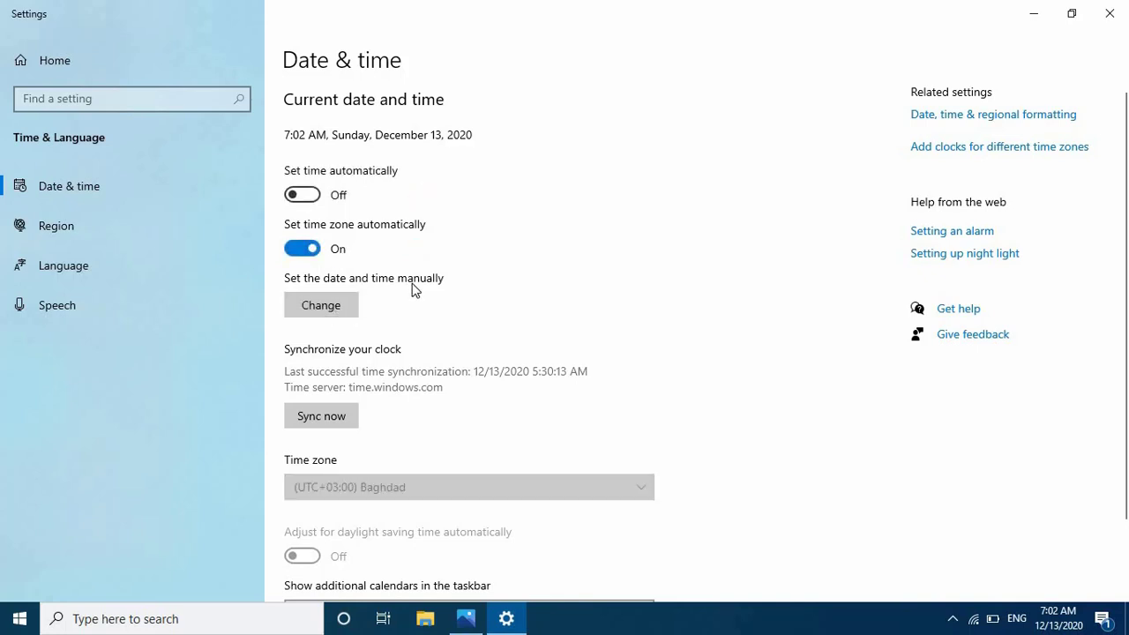
View the manual date and time change options, cancel without changing anything, and close Settings.
{"action": "left_click", "coordinate": [328, 306]}
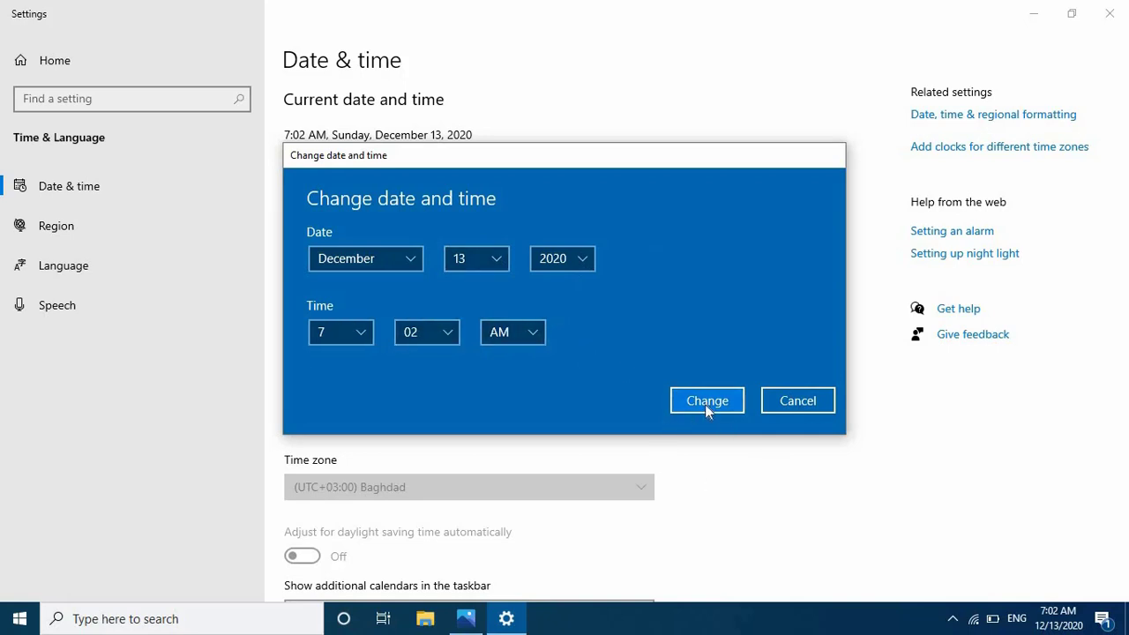
{"action": "left_click", "coordinate": [770, 403]}
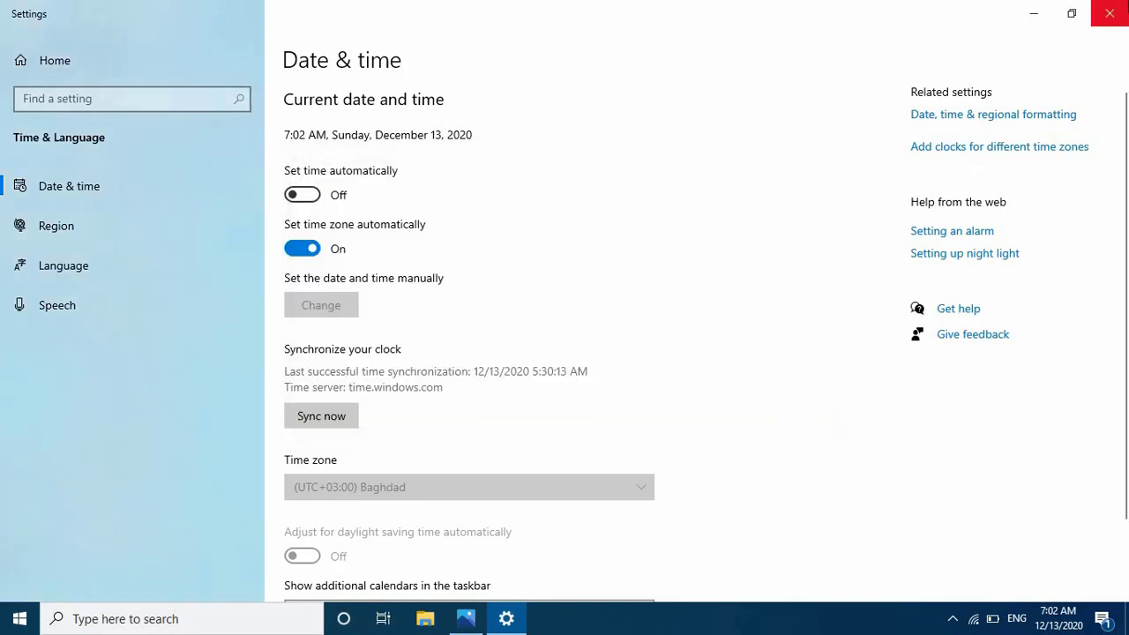
{"action": "left_click", "coordinate": [1109, 10]}
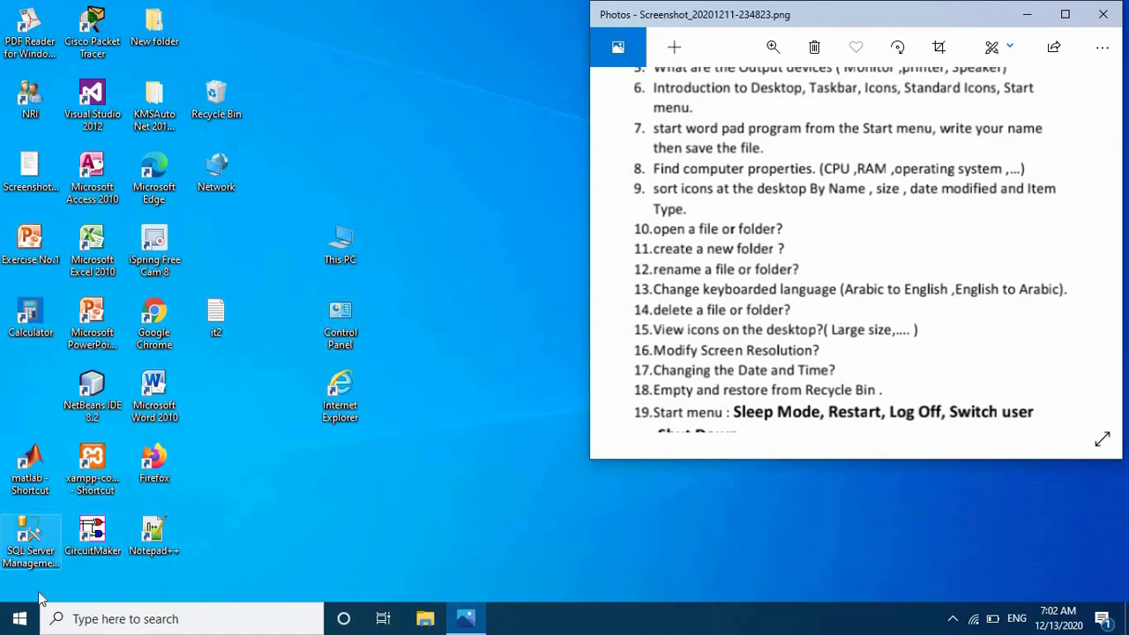
Search Windows for "con" to open Control Panel, and go to its Clock and Region category.
{"action": "left_click", "coordinate": [20, 621]}
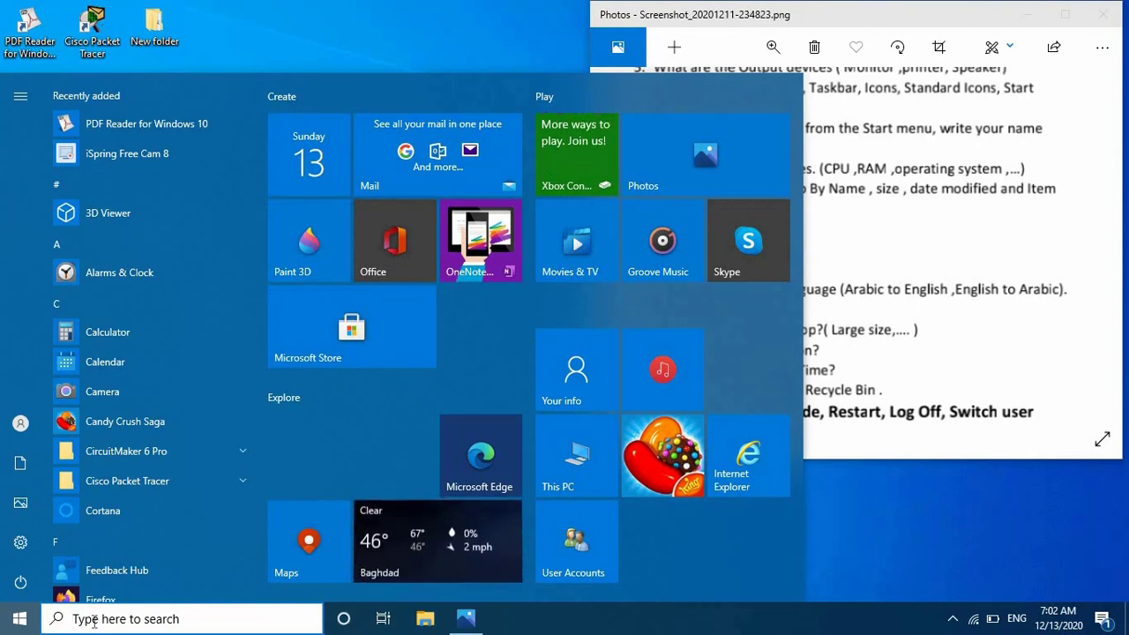
{"action": "type", "text": "con"}
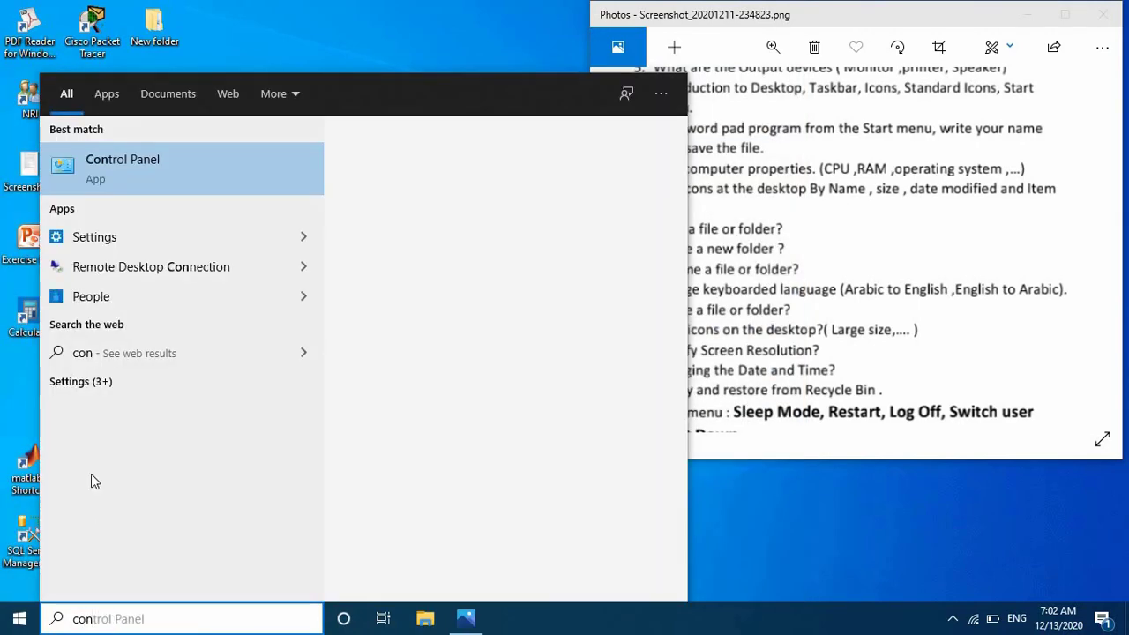
{"action": "left_click", "coordinate": [145, 172]}
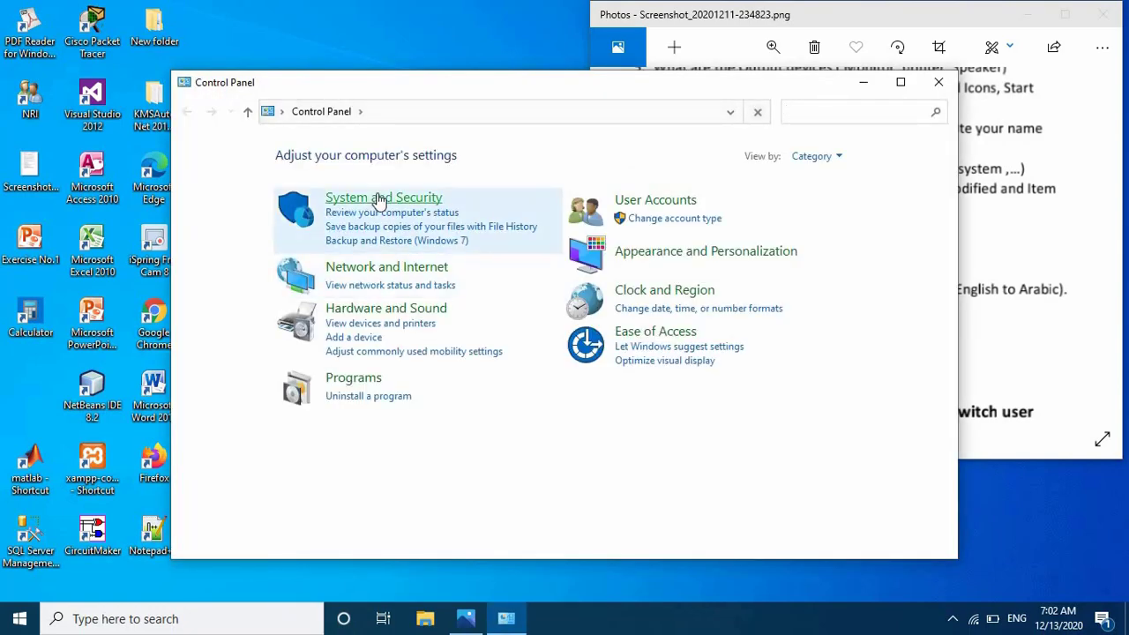
{"action": "left_click", "coordinate": [662, 300]}
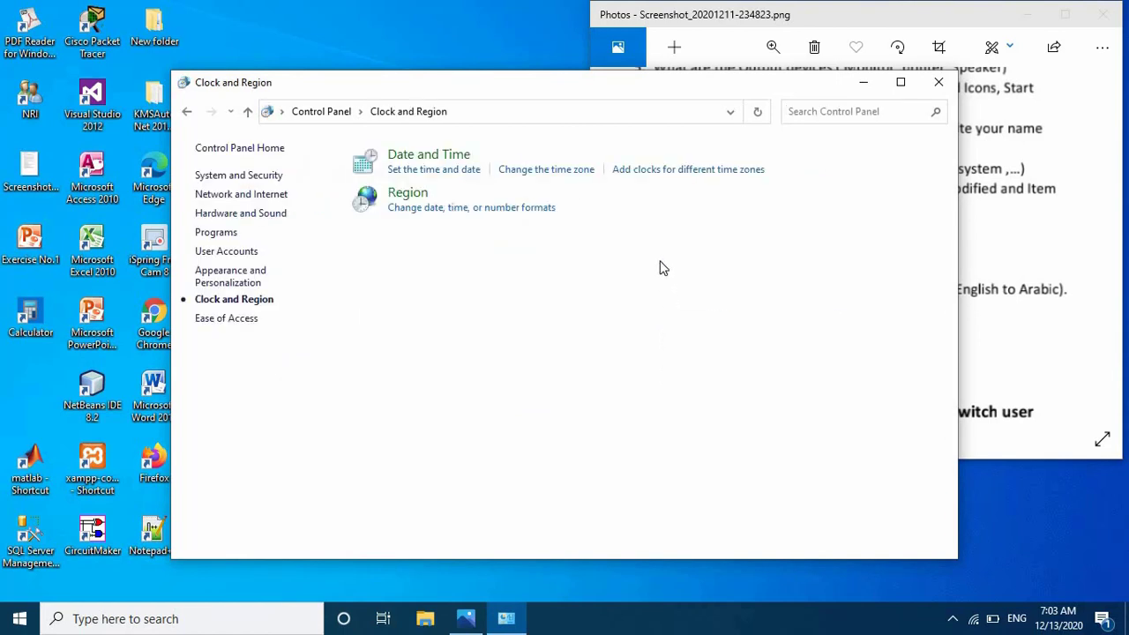
View the calendar and clock in Date and Time Settings, and close the dialogs and Control Panel without changes.
{"action": "left_click", "coordinate": [561, 172]}
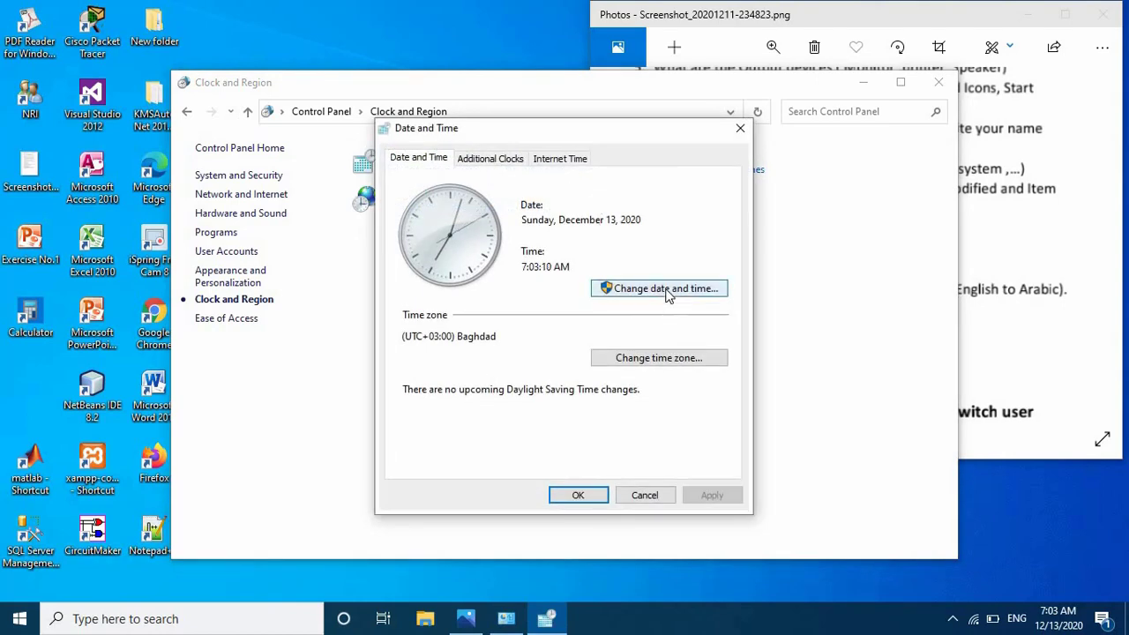
{"action": "left_click", "coordinate": [667, 295]}
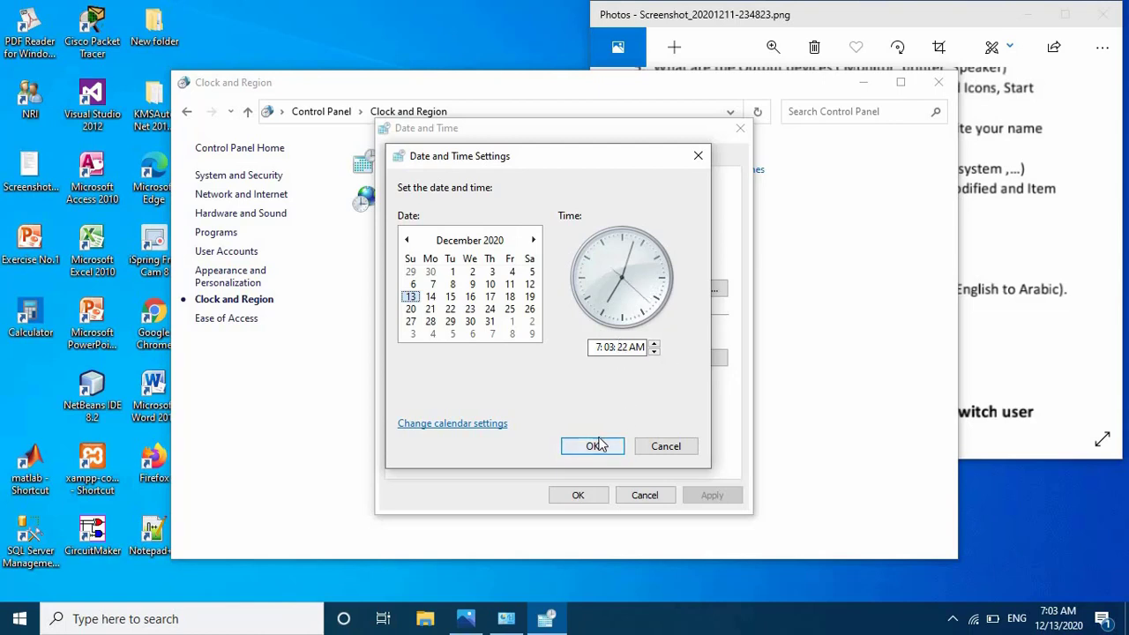
{"action": "left_click", "coordinate": [697, 159]}
{"action": "left_click", "coordinate": [739, 128]}
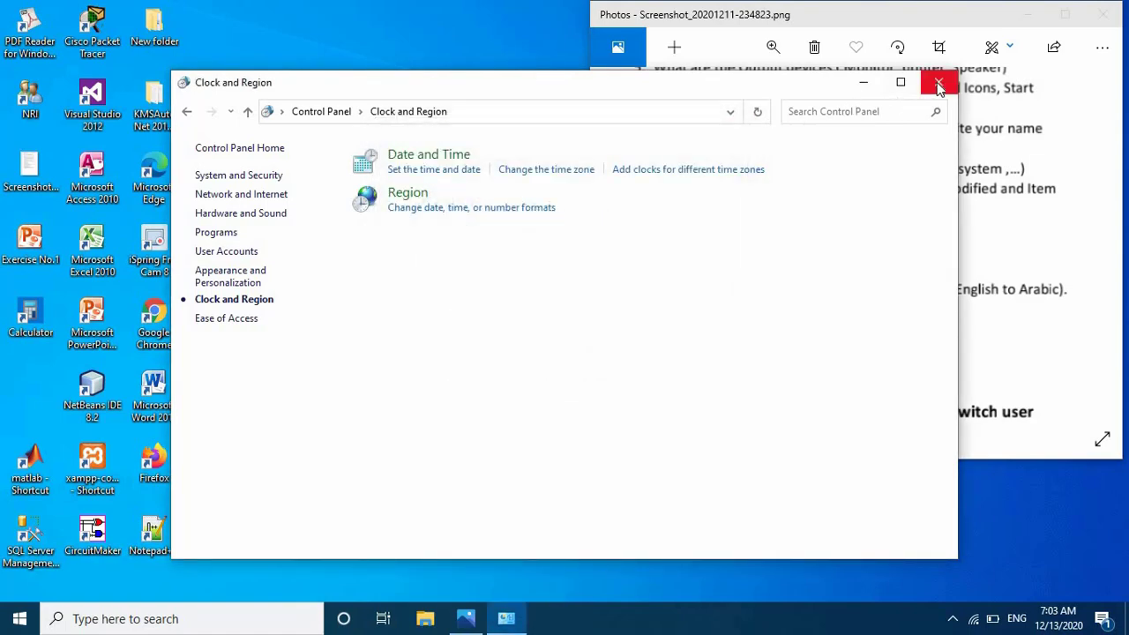
{"action": "left_click", "coordinate": [939, 83]}
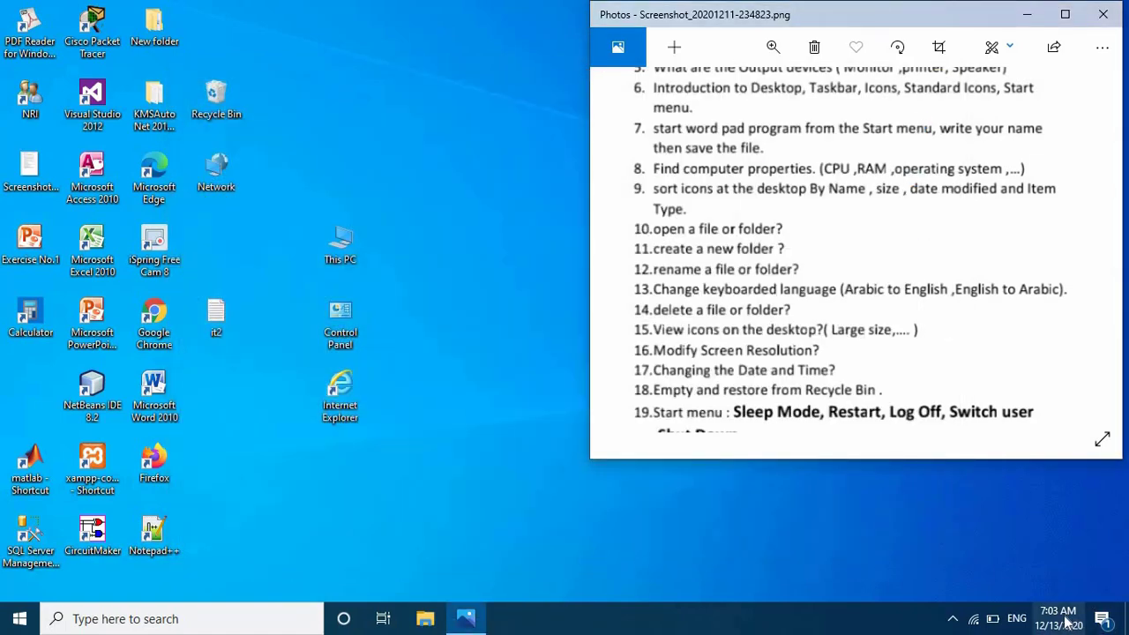
Rearrange the desktop by placing This PC below Calculator and the Recycle Bin in the open space above Control Panel.
{"action": "mouse_move", "coordinate": [1047, 620]}
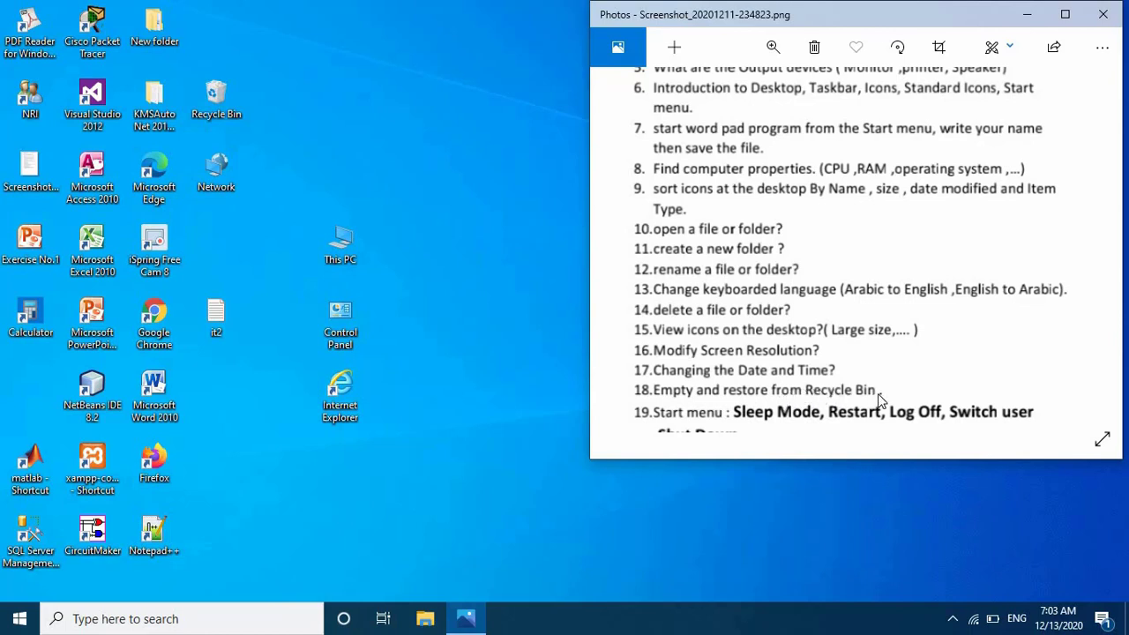
{"action": "scroll", "coordinate": [973, 316], "scroll_direction": "down", "scroll_amount": 1}
{"action": "scroll", "coordinate": [974, 316], "scroll_direction": "down", "scroll_amount": 2}
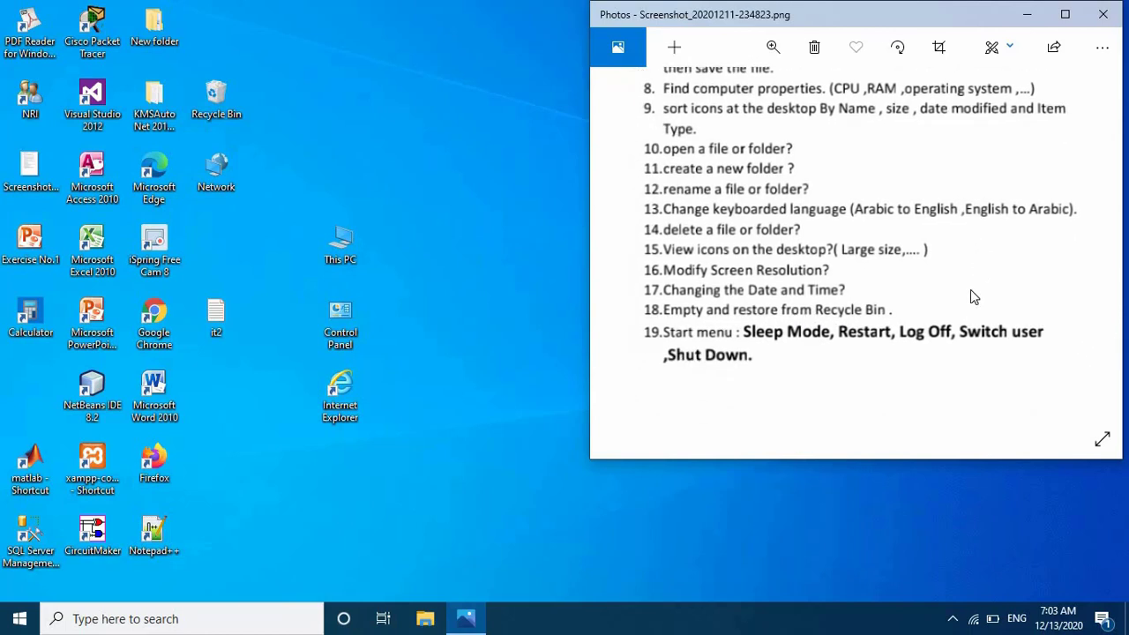
{"action": "left_click_drag", "start_coordinate": [970, 295], "coordinate": [940, 310]}
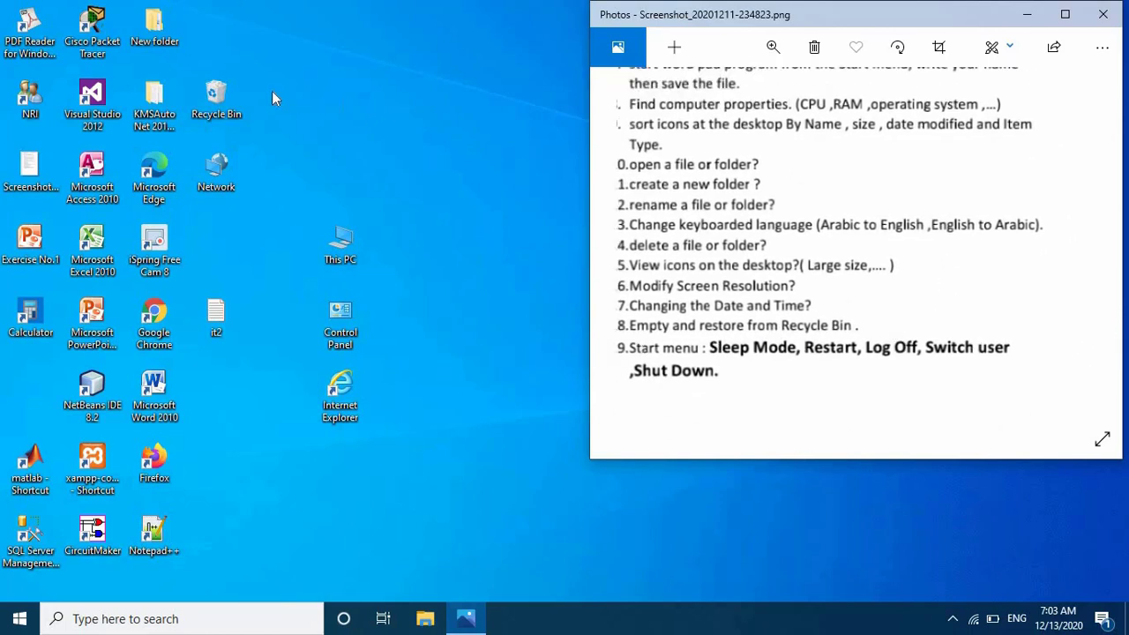
{"action": "left_click_drag", "start_coordinate": [222, 95], "coordinate": [469, 97]}
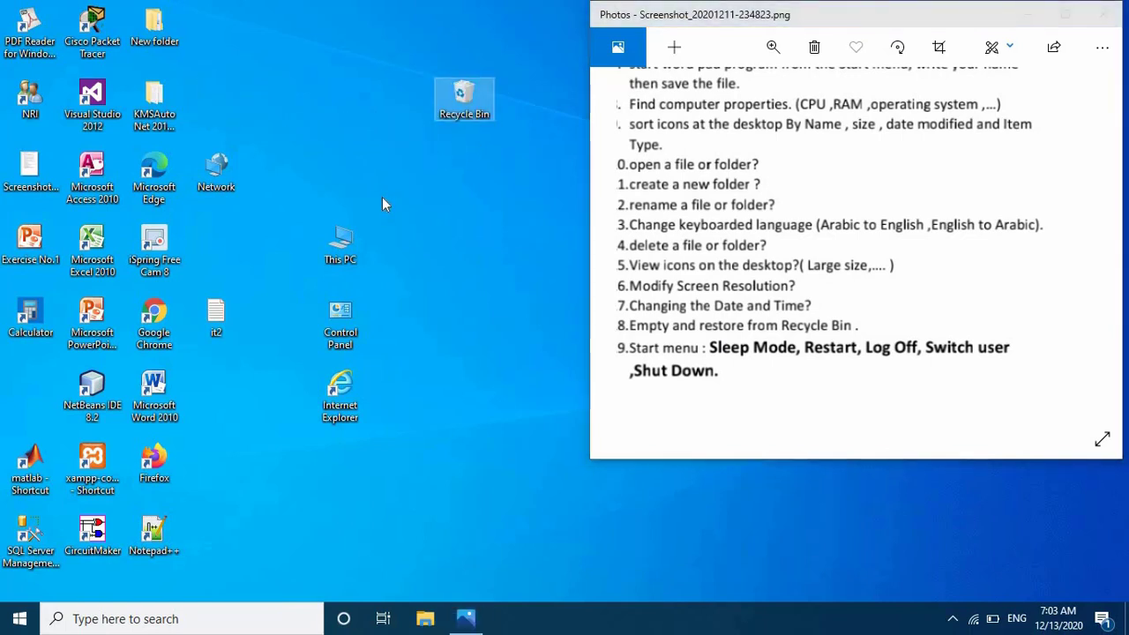
{"action": "left_click_drag", "start_coordinate": [340, 242], "coordinate": [46, 381]}
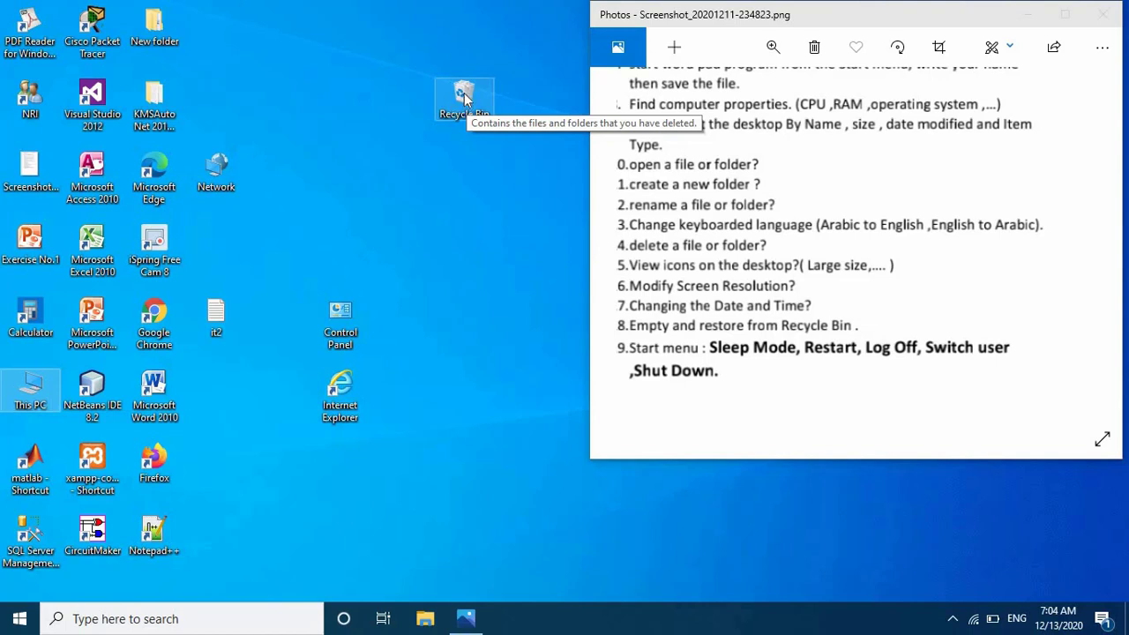
{"action": "left_click_drag", "start_coordinate": [464, 93], "coordinate": [320, 88]}
Try to delete the it2 text file from the desktop, retry the deletion, and dismiss the dialog.
{"action": "right_click", "coordinate": [222, 332]}
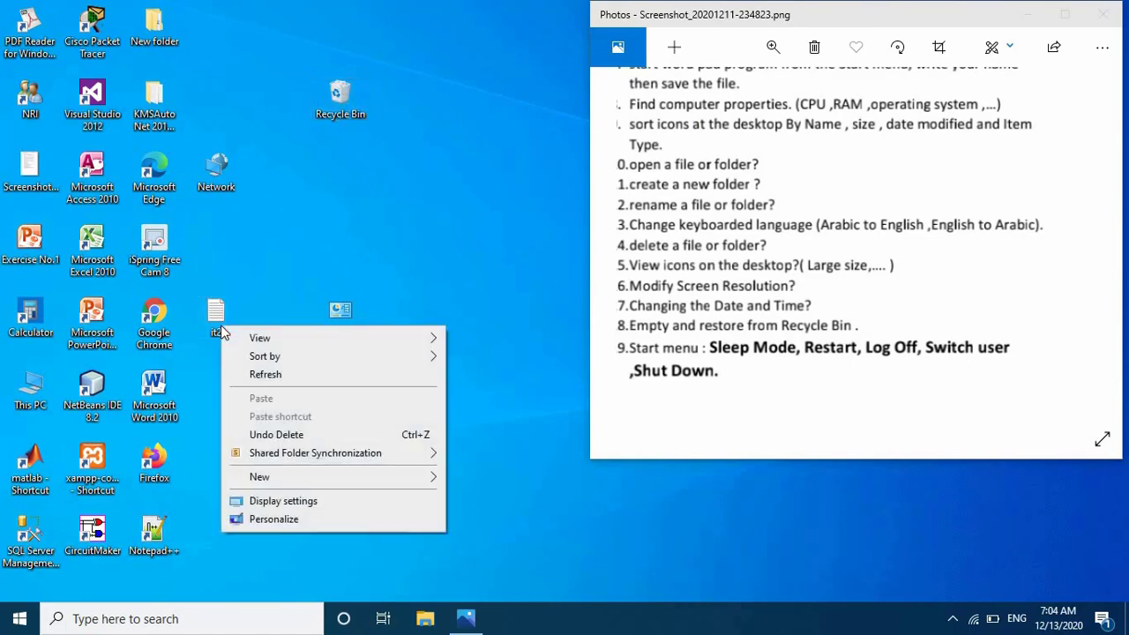
{"action": "key", "text": "Escape"}
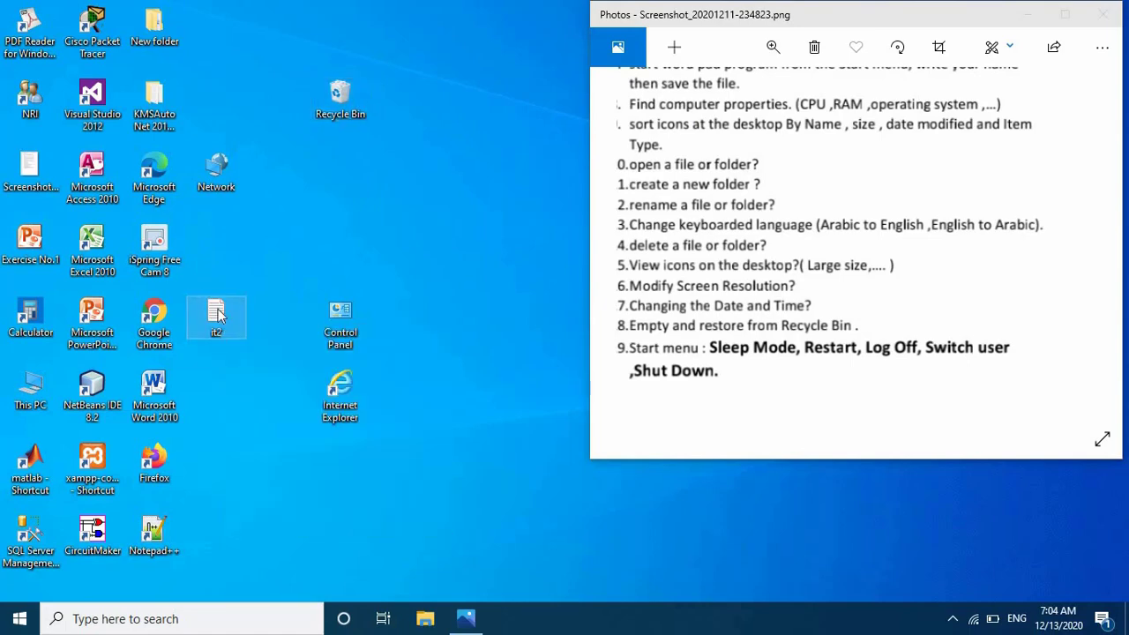
{"action": "right_click", "coordinate": [218, 313]}
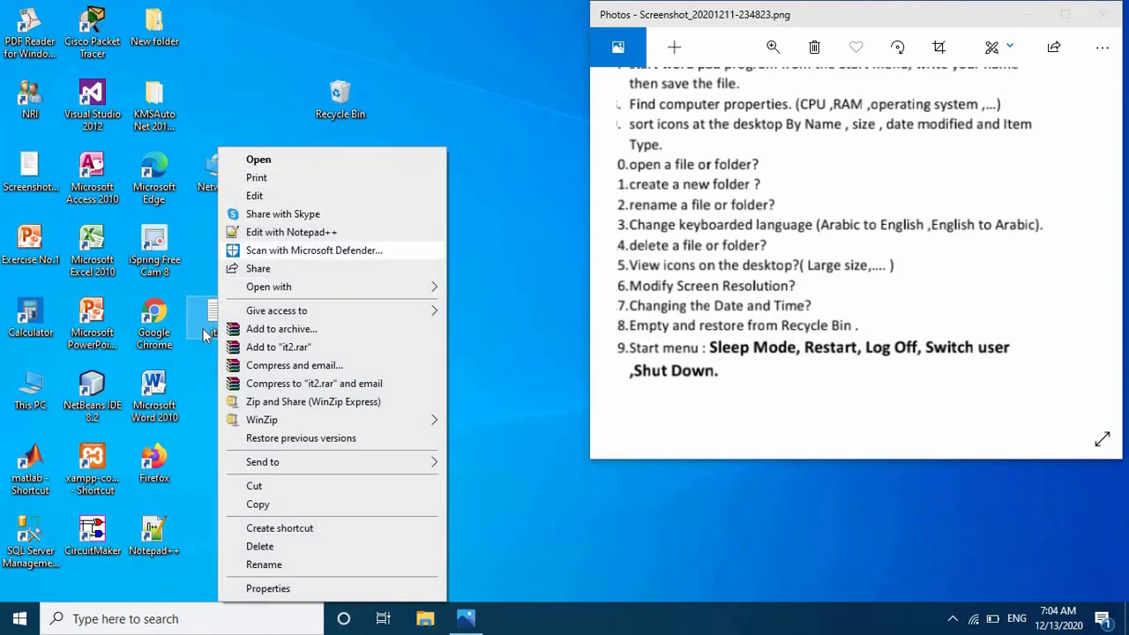
{"action": "left_click", "coordinate": [258, 546]}
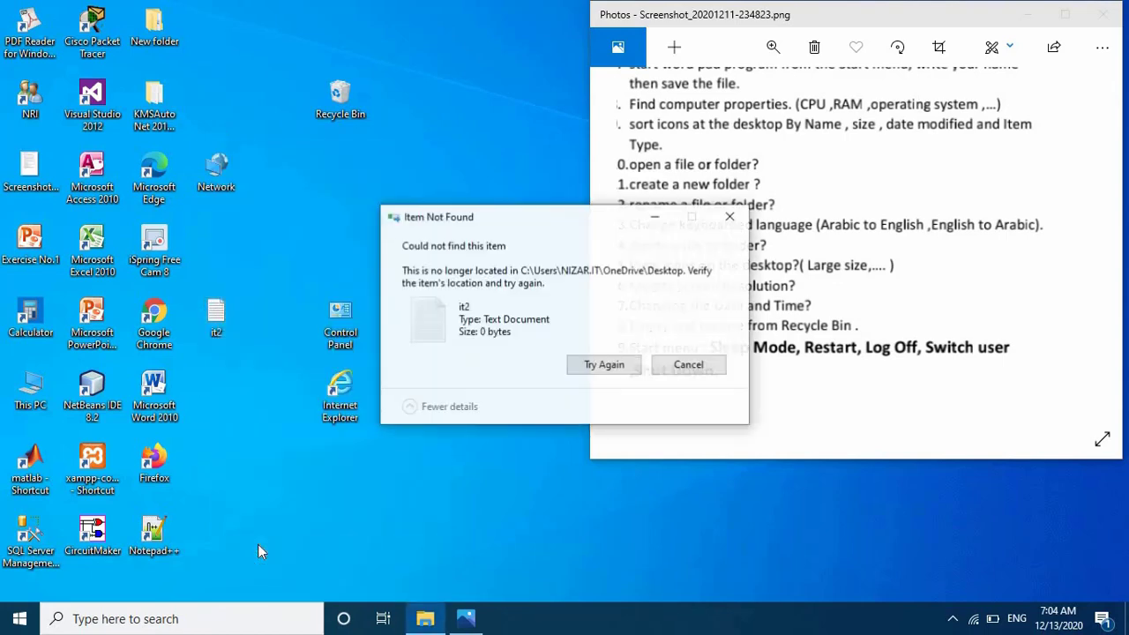
{"action": "left_click", "coordinate": [602, 365]}
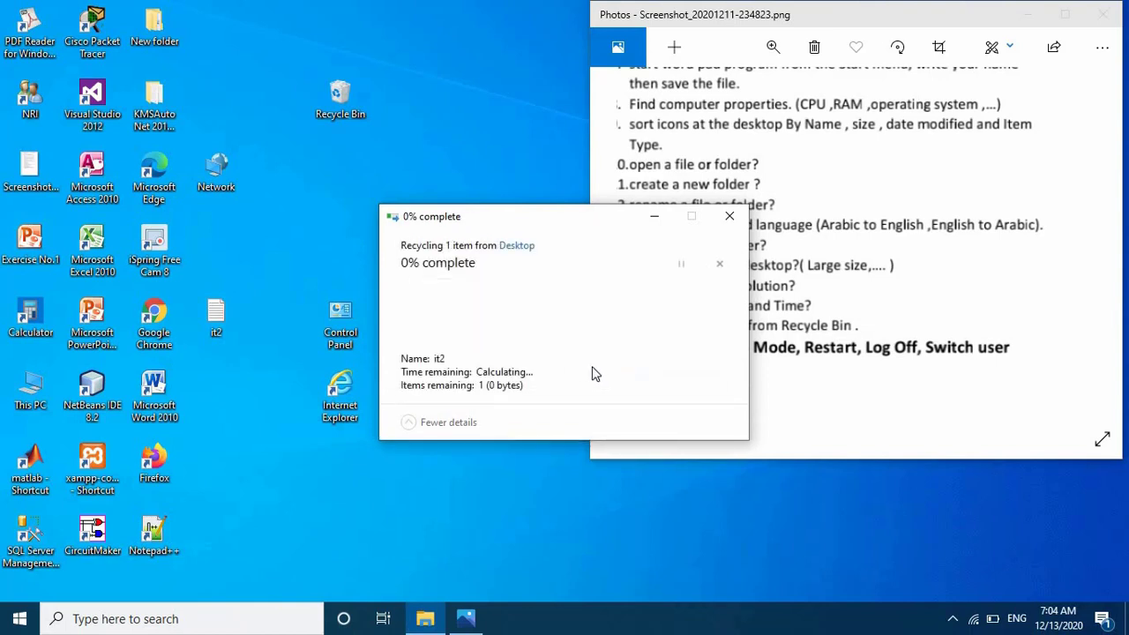
{"action": "left_click", "coordinate": [591, 369]}
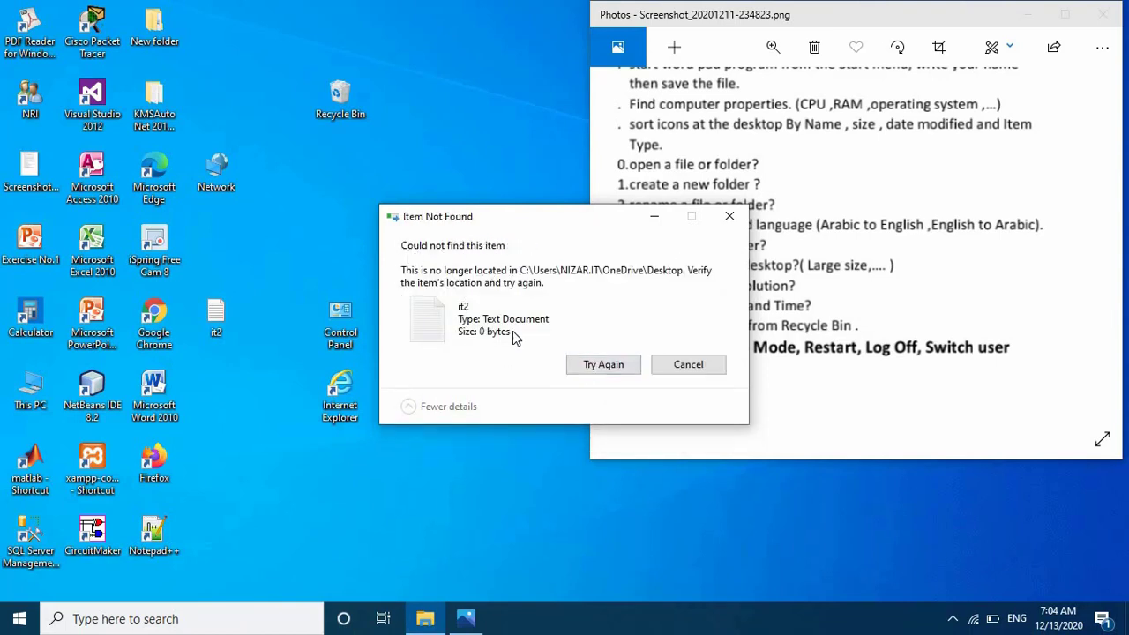
{"action": "left_click", "coordinate": [729, 216]}
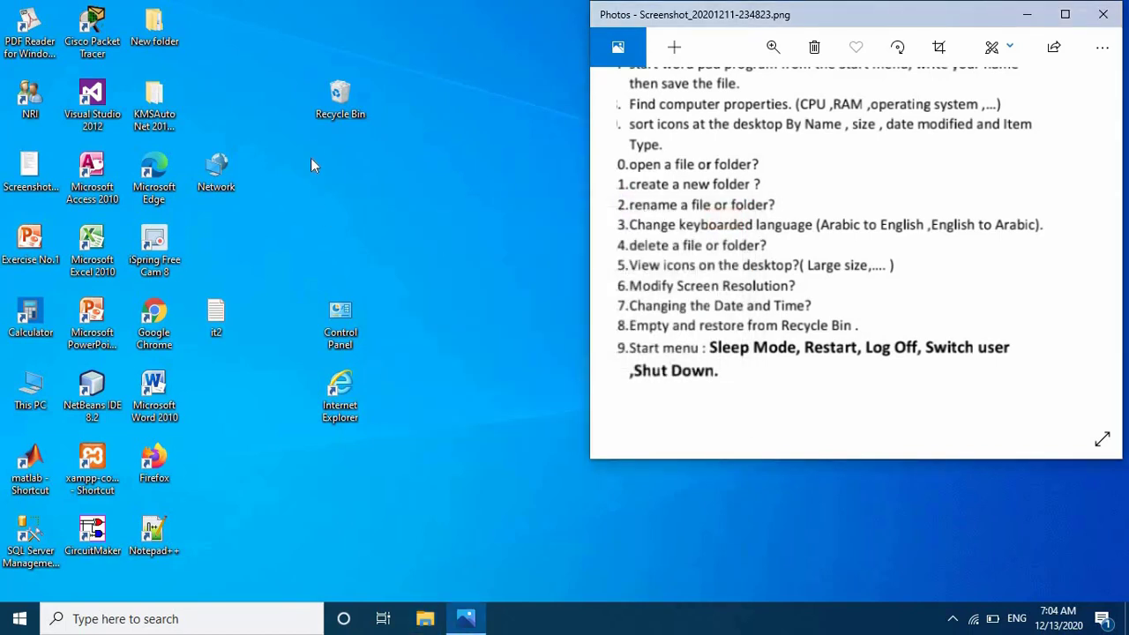
Open the Recycle Bin, restore the deleted it2 text document from its properties, and close the Recycle Bin window.
{"action": "right_click", "coordinate": [345, 106]}
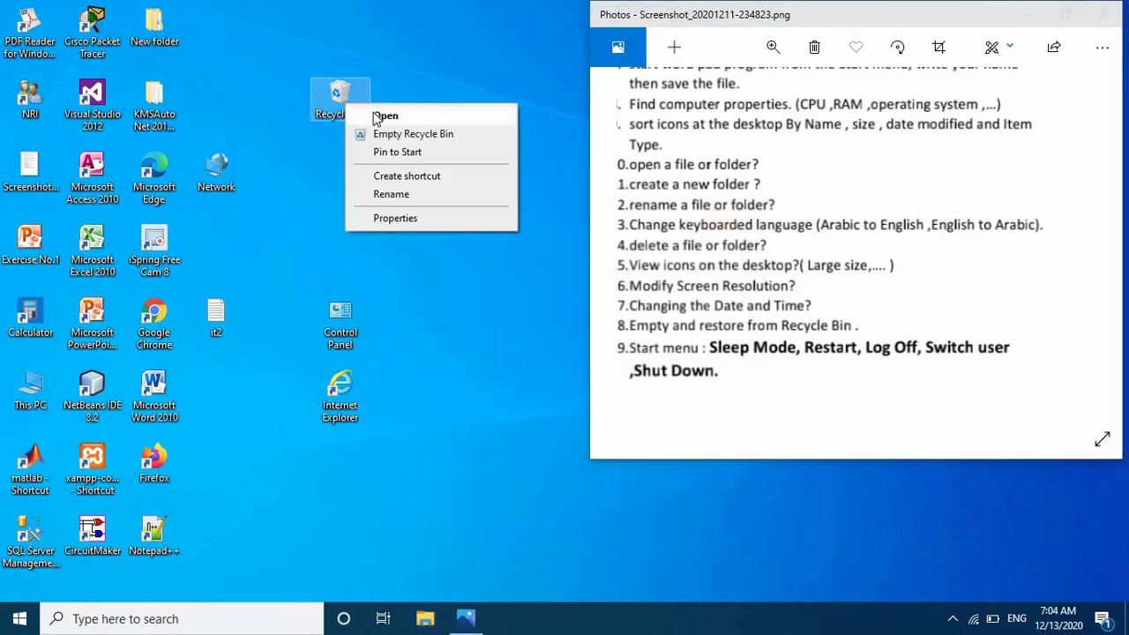
{"action": "left_click", "coordinate": [381, 117]}
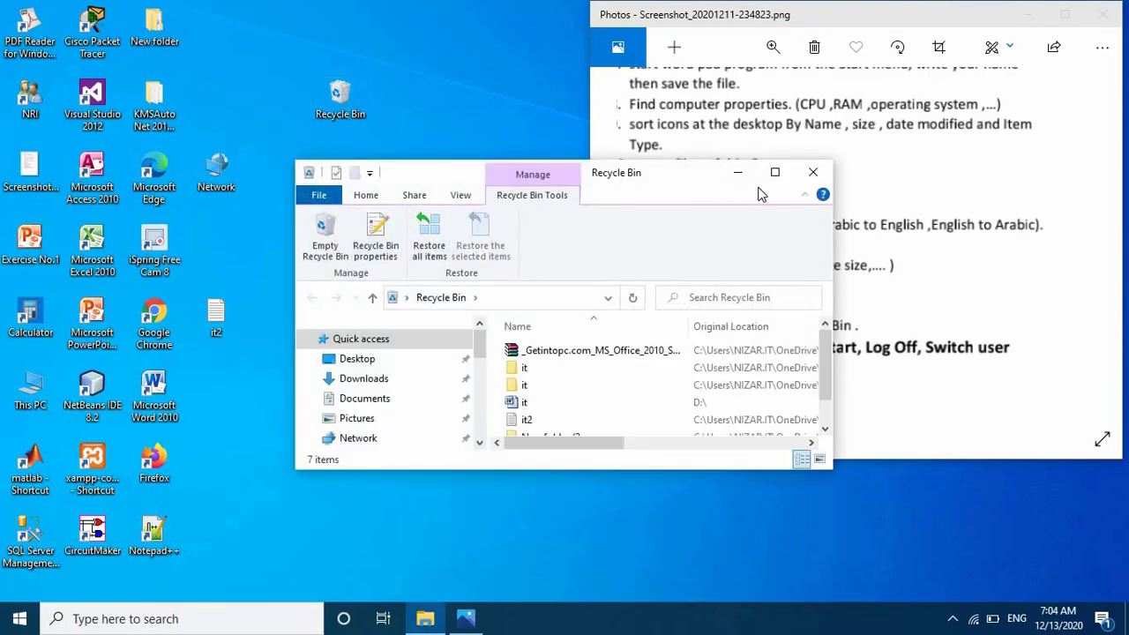
{"action": "left_click", "coordinate": [775, 173]}
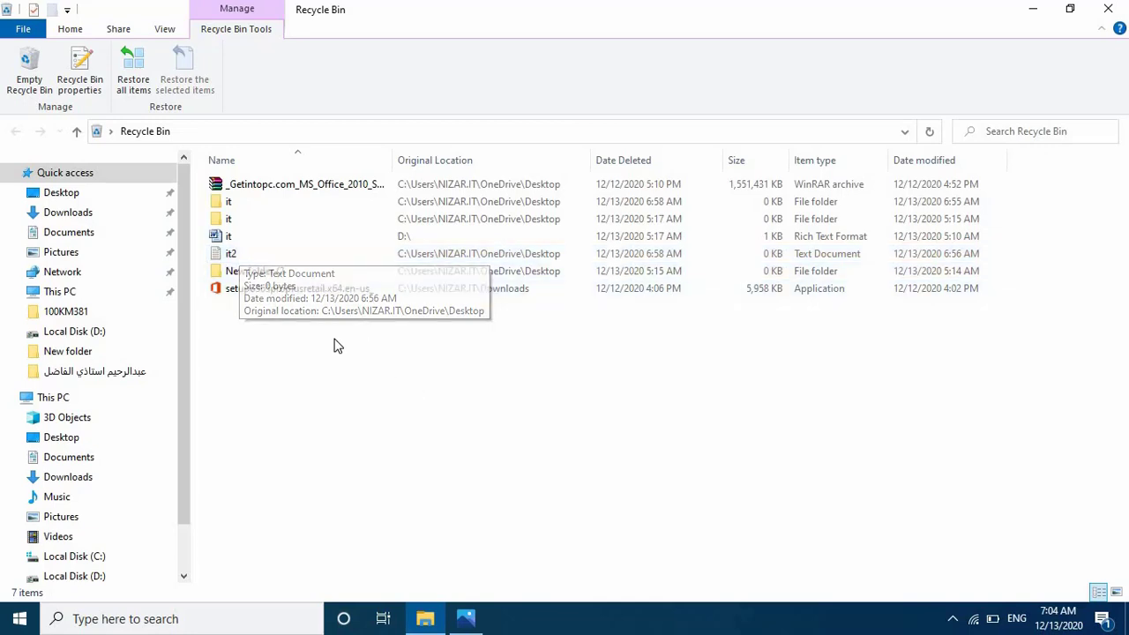
{"action": "right_click", "coordinate": [243, 254]}
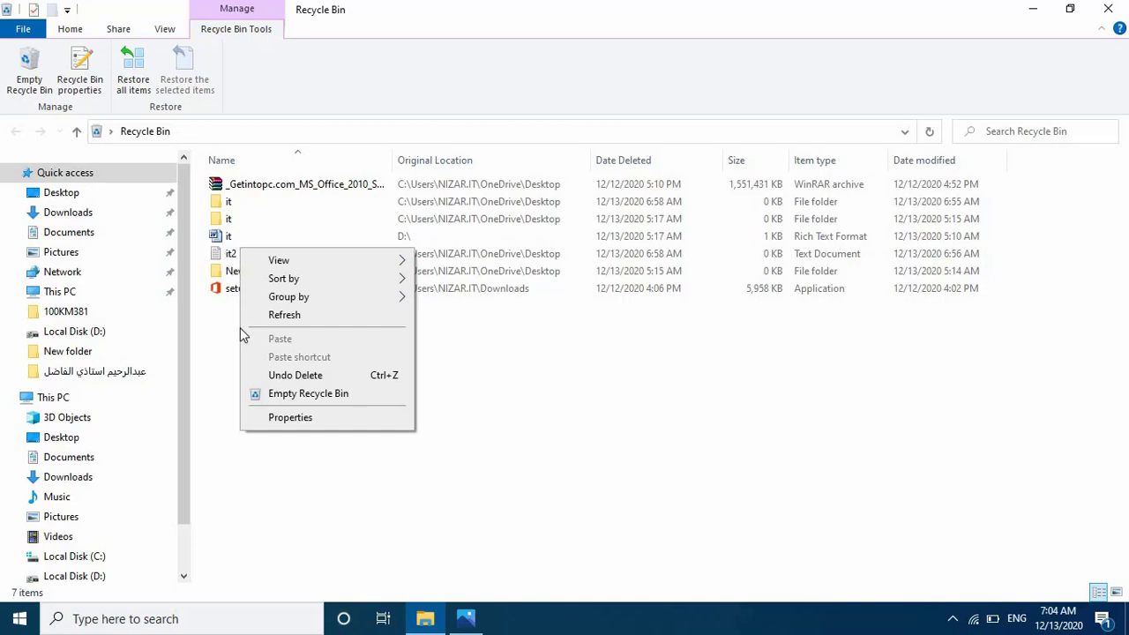
{"action": "left_click", "coordinate": [285, 315]}
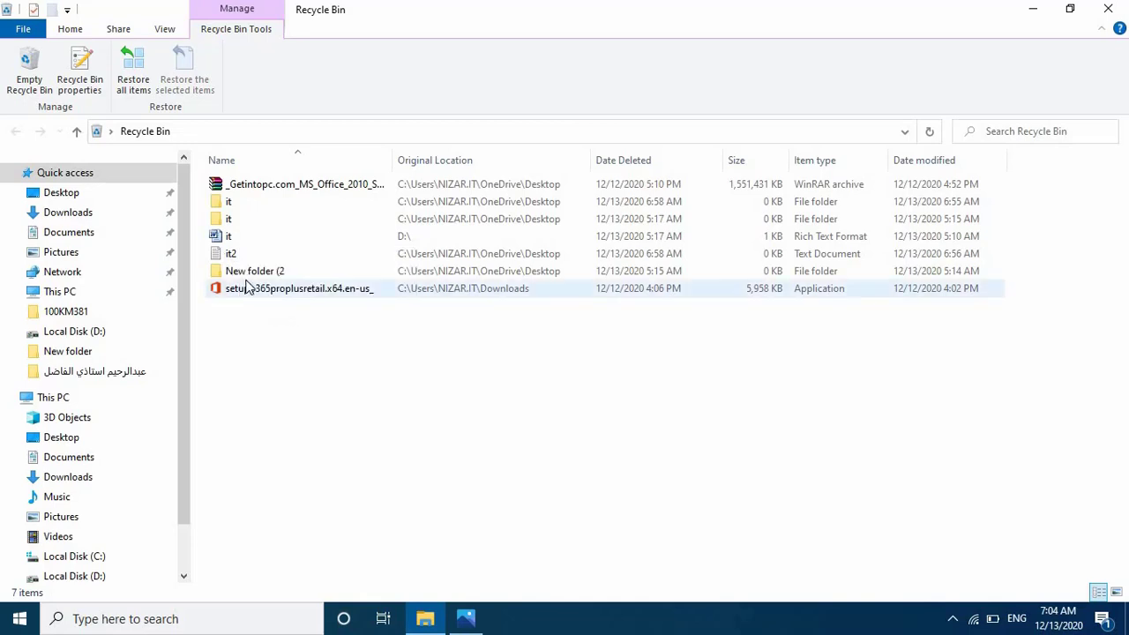
{"action": "left_click", "coordinate": [234, 254]}
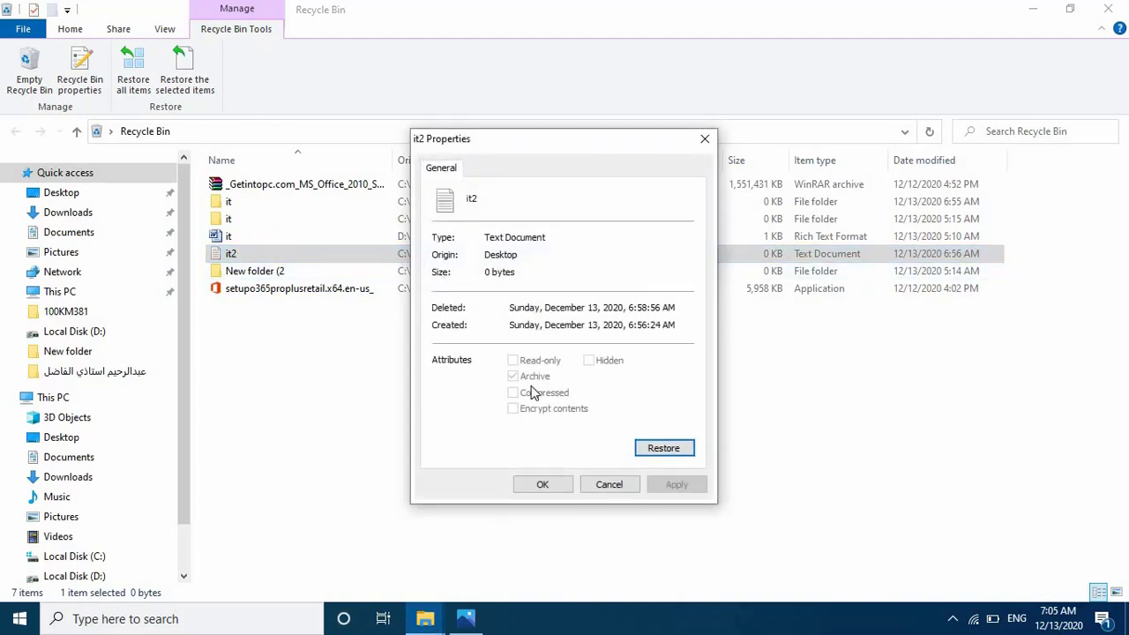
{"action": "left_click", "coordinate": [664, 447]}
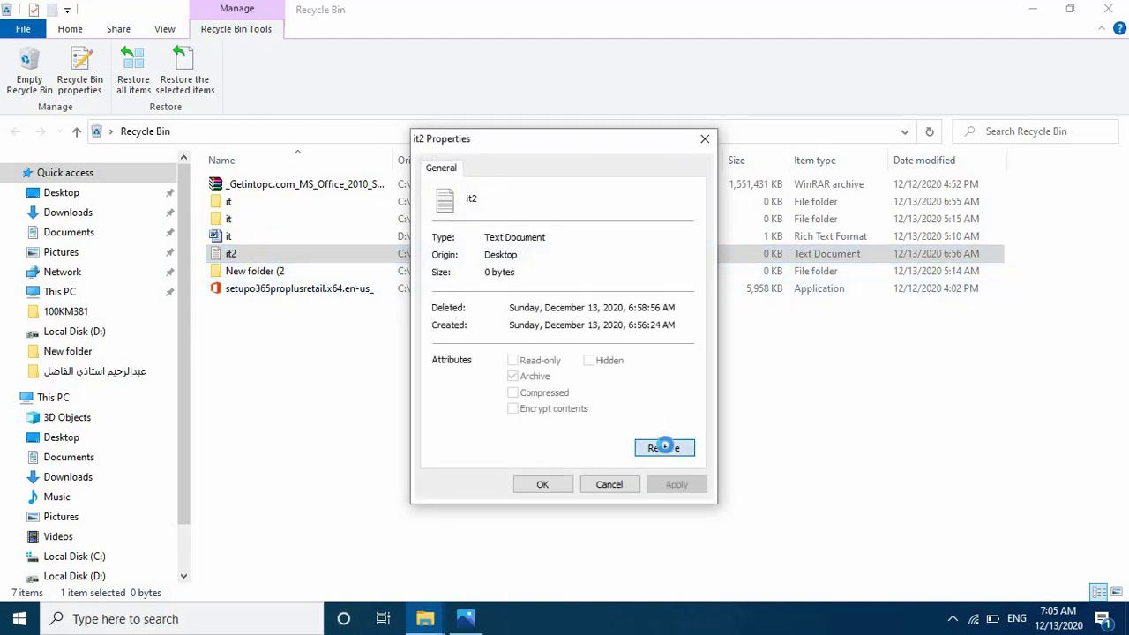
{"action": "left_click", "coordinate": [544, 486]}
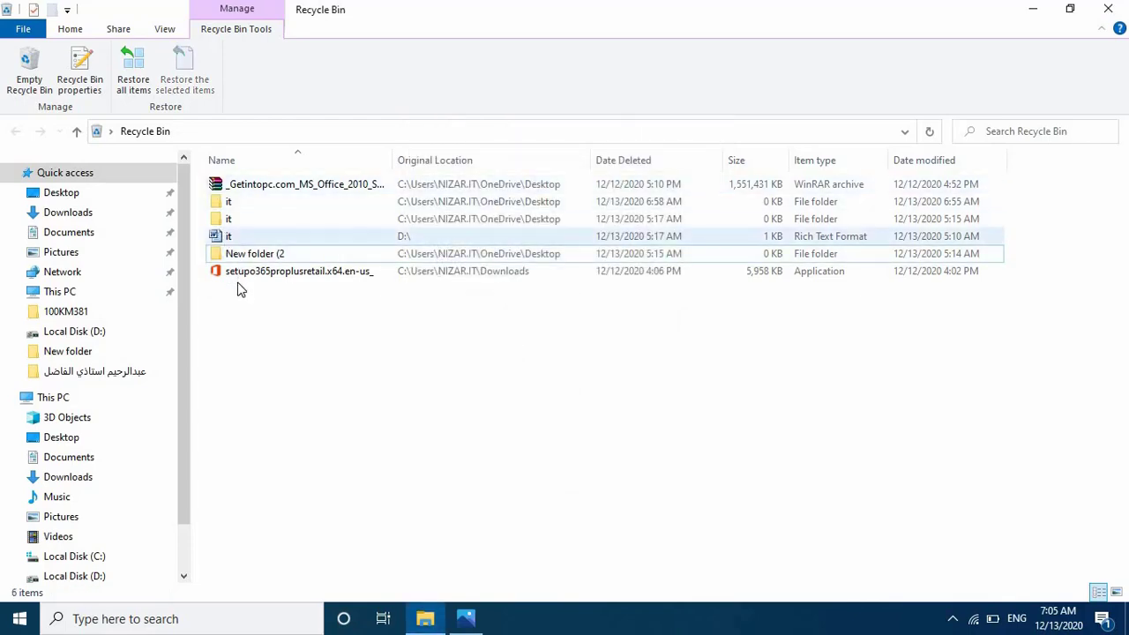
{"action": "left_click", "coordinate": [1109, 10]}
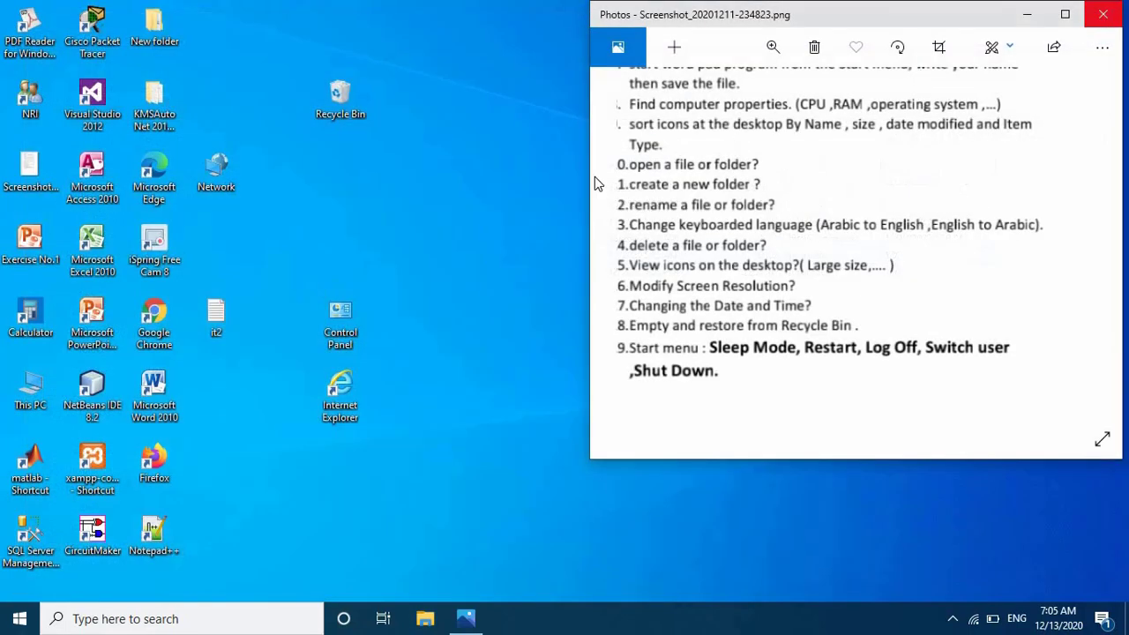
Move the it2 text file near the Recycle Bin on the desktop and delete it.
{"action": "left_click_drag", "start_coordinate": [223, 311], "coordinate": [244, 92]}
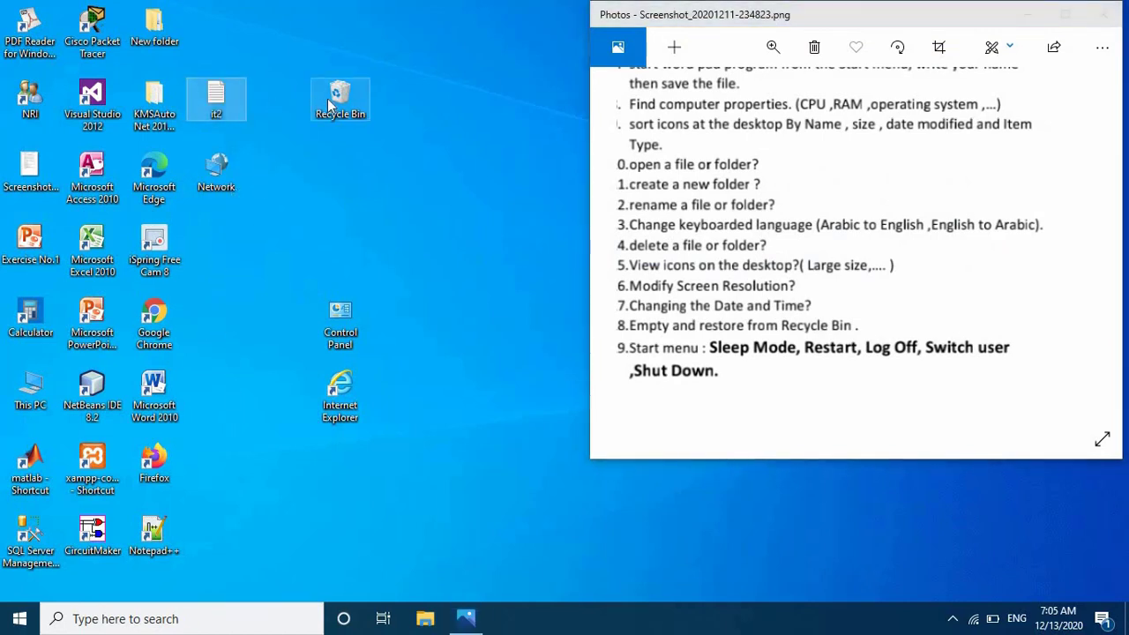
{"action": "double_click", "coordinate": [231, 97]}
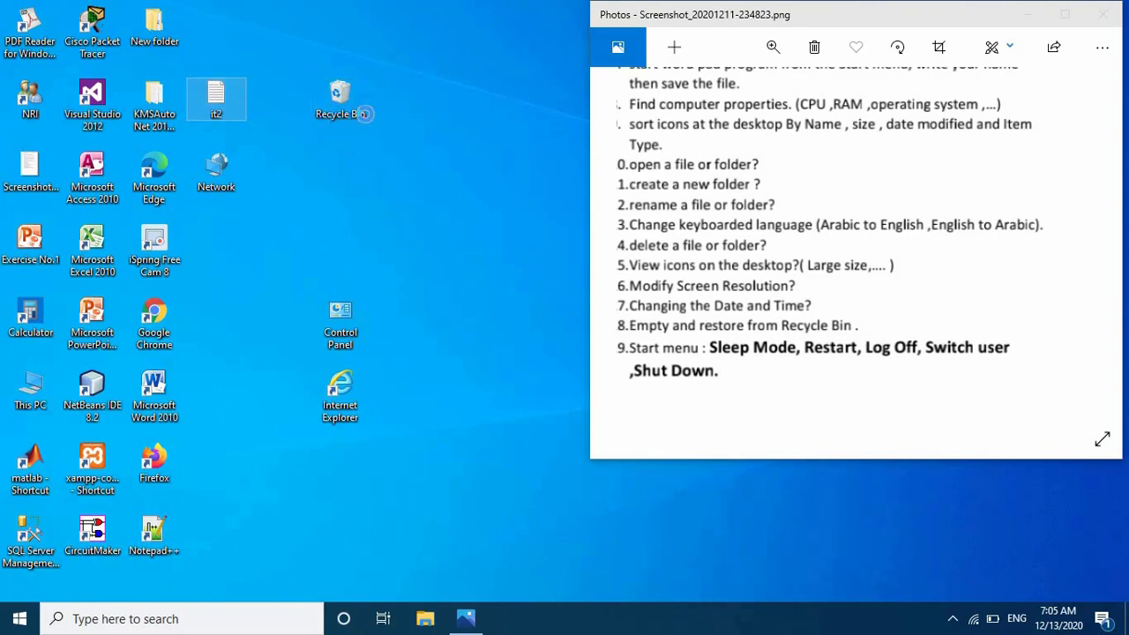
{"action": "right_click", "coordinate": [233, 98]}
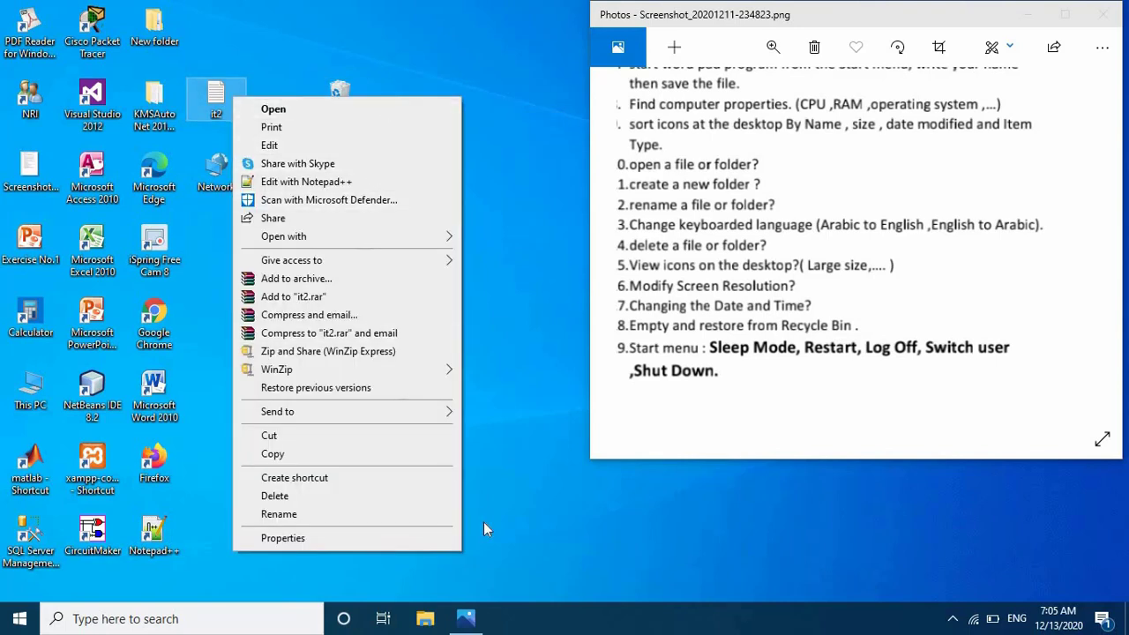
{"action": "left_click", "coordinate": [403, 495]}
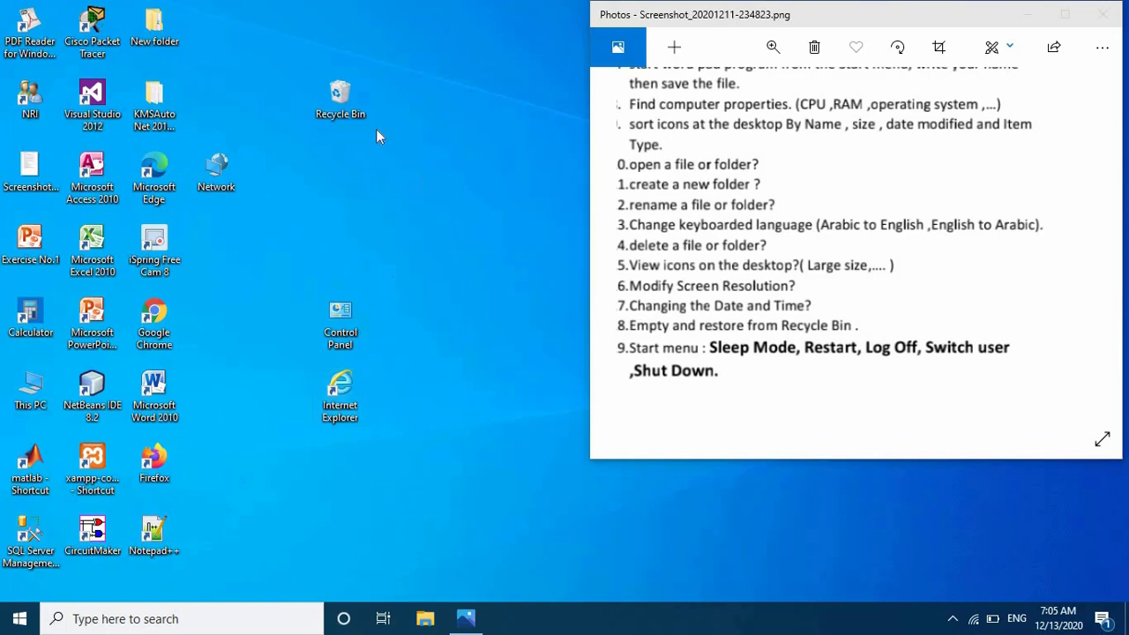
Empty the Recycle Bin, confirming the permanent deletion of its items, and place its icon beside Google Chrome on the desktop.
{"action": "left_click_drag", "start_coordinate": [347, 91], "coordinate": [223, 90]}
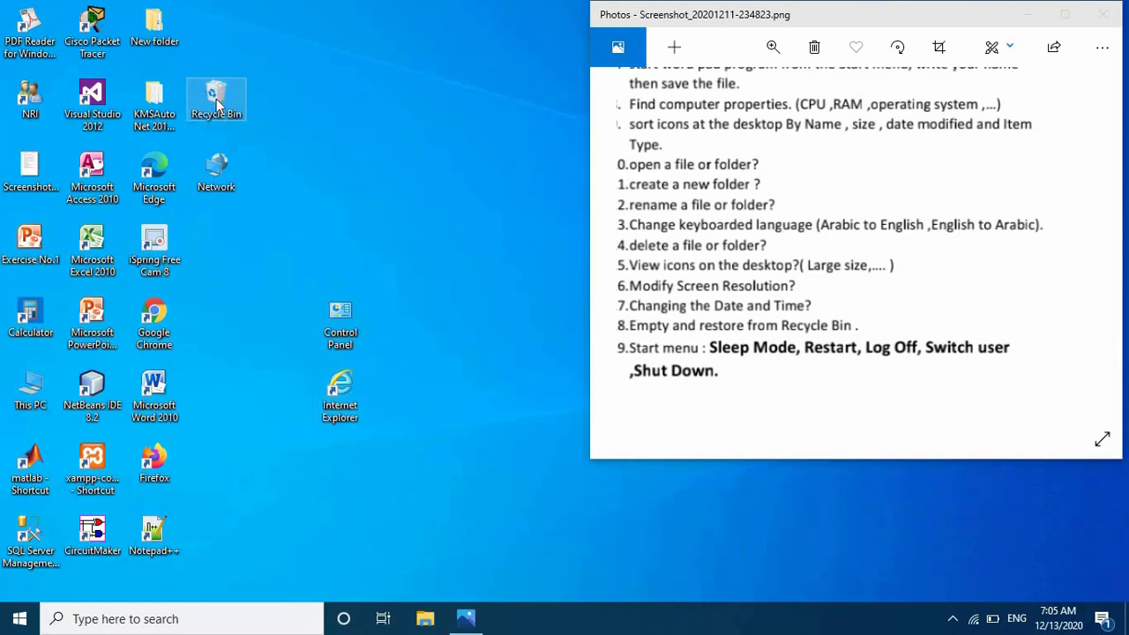
{"action": "right_click", "coordinate": [216, 99]}
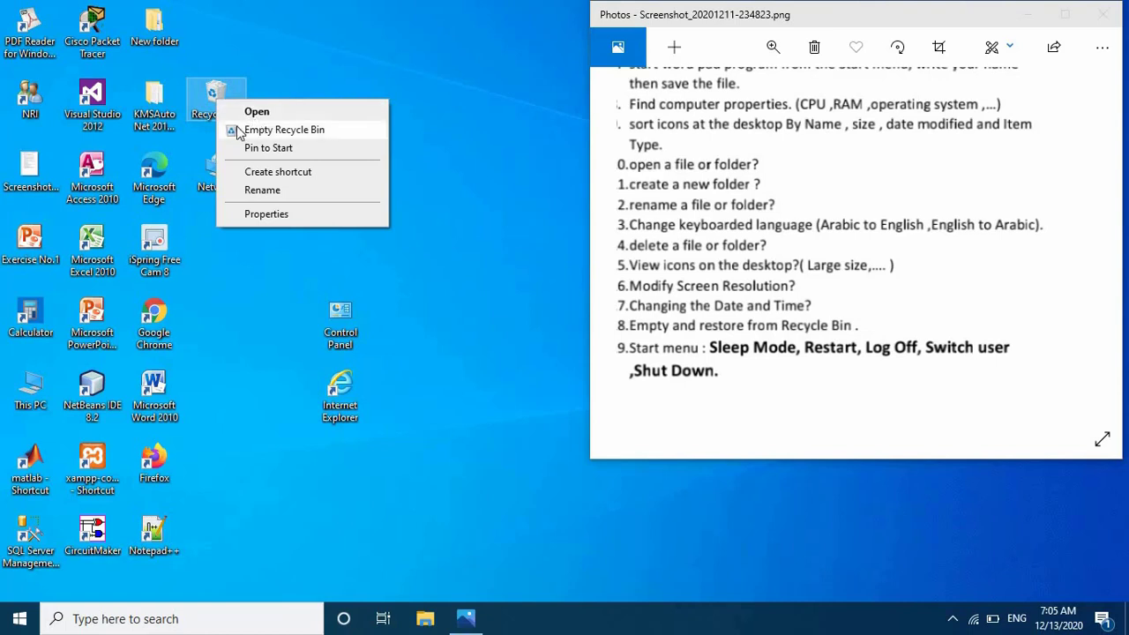
{"action": "left_click", "coordinate": [289, 129]}
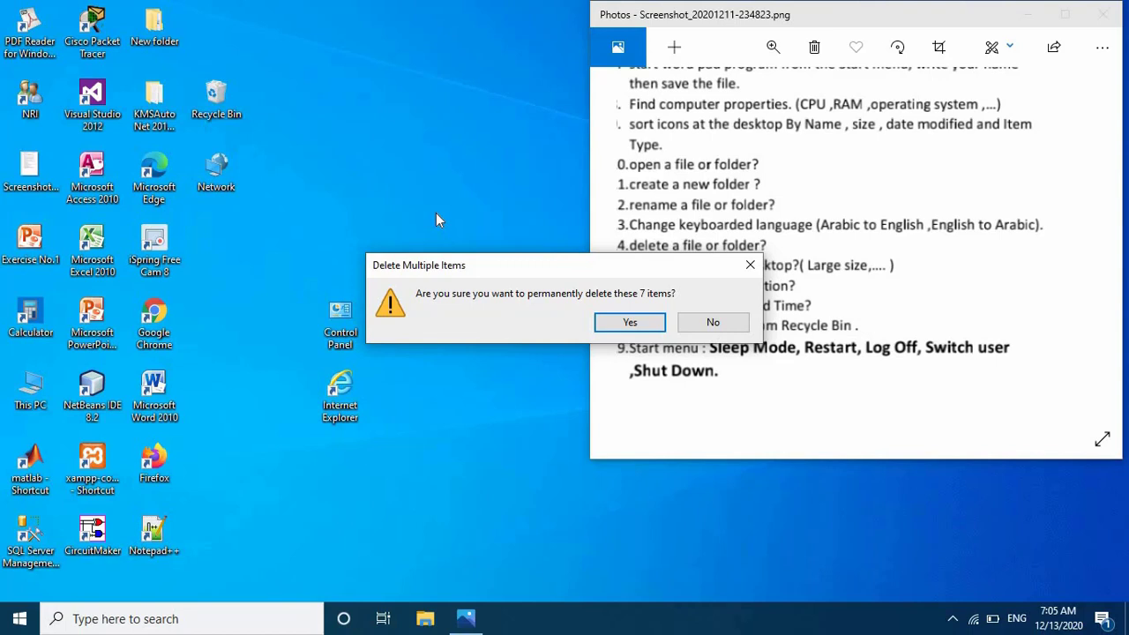
{"action": "left_click", "coordinate": [630, 323]}
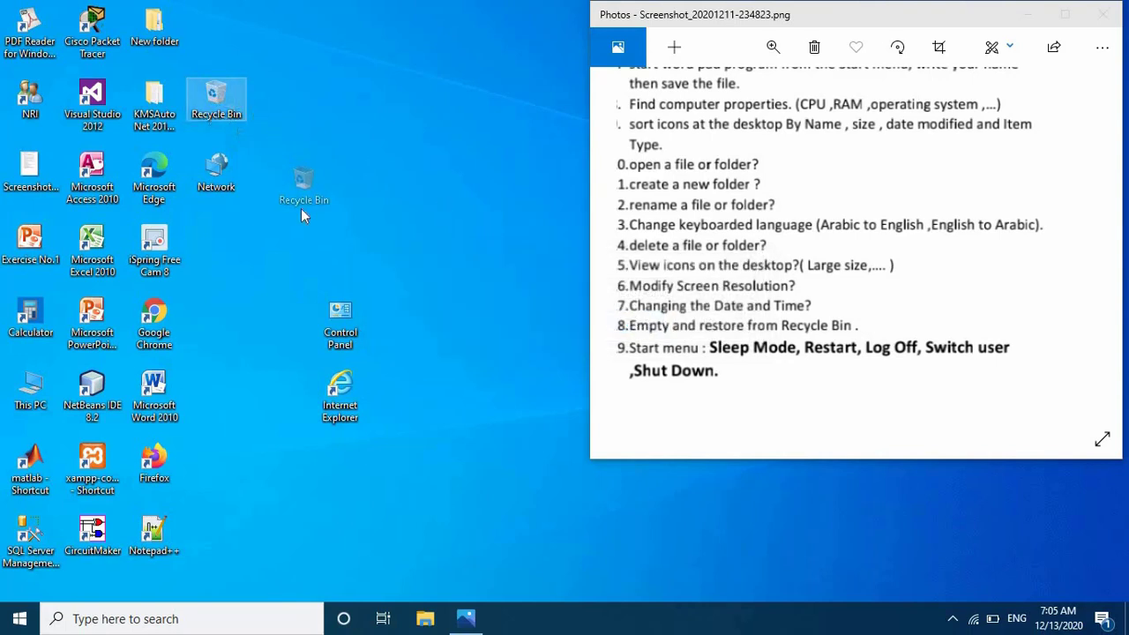
{"action": "left_click_drag", "start_coordinate": [247, 281], "coordinate": [238, 284]}
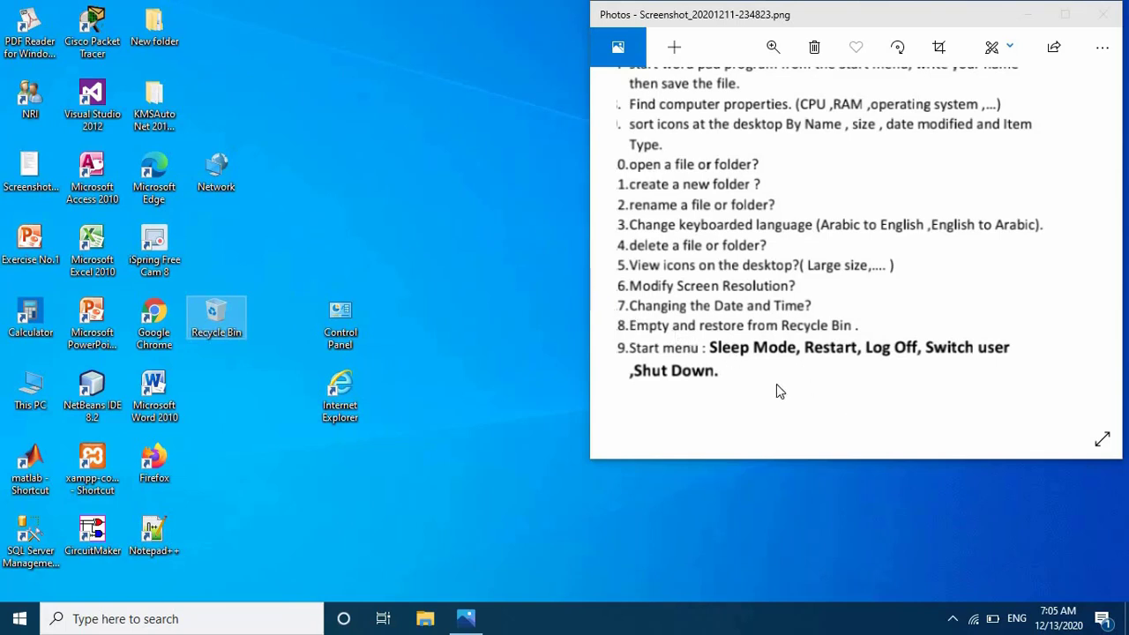
View the power and account options in Start, close it without choosing any, and return to the beginning of the exercise list.
{"action": "left_click", "coordinate": [697, 349]}
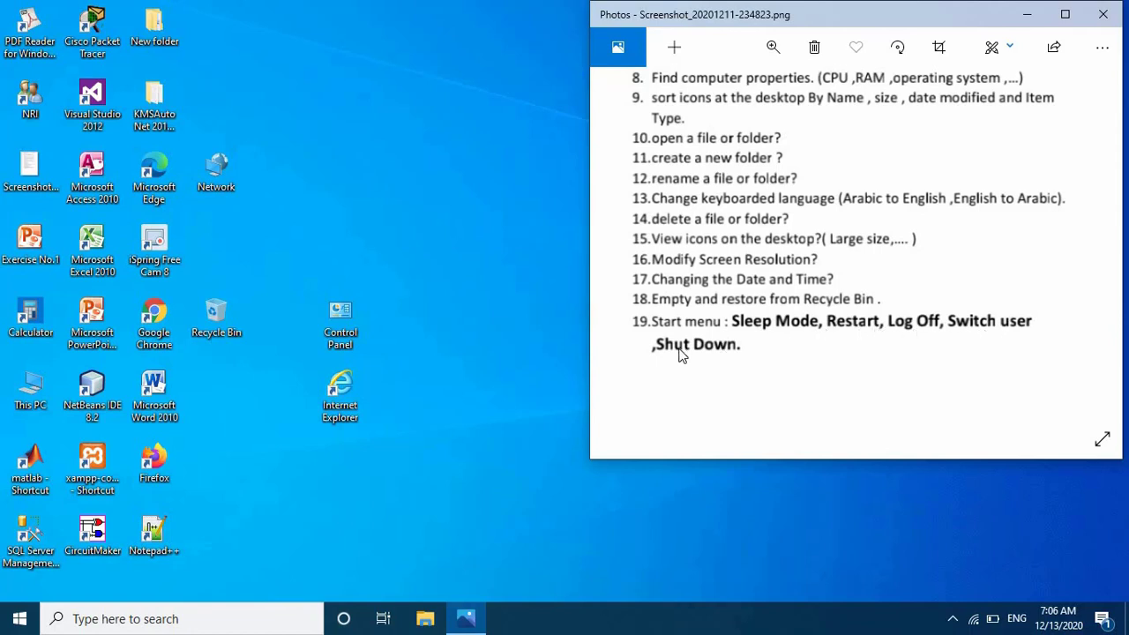
{"action": "left_click", "coordinate": [19, 622]}
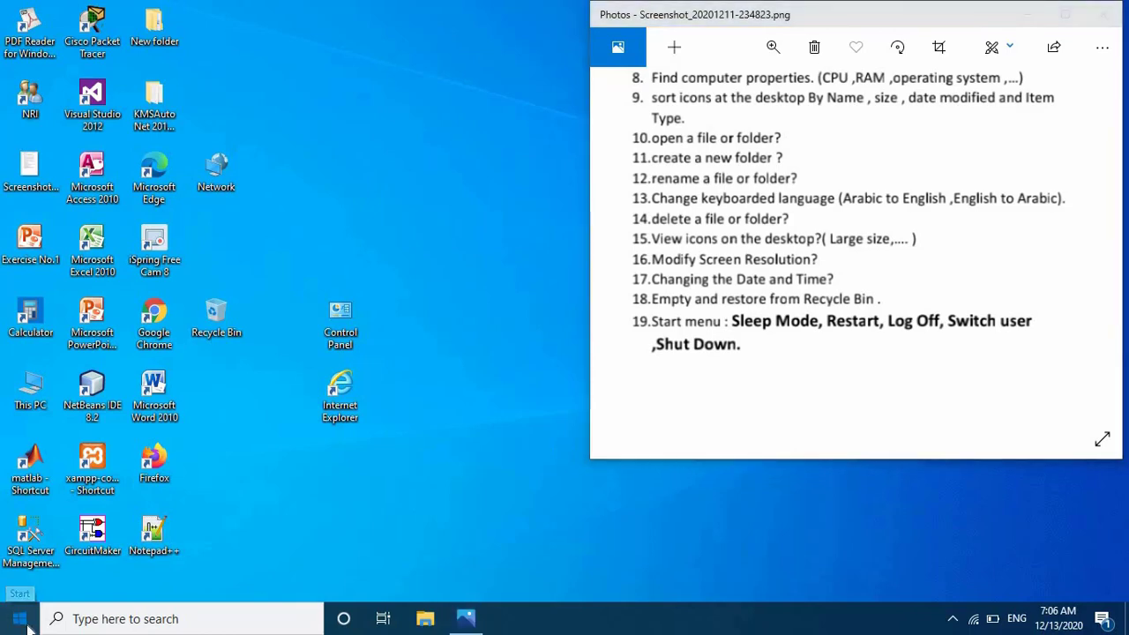
{"action": "mouse_move", "coordinate": [21, 586]}
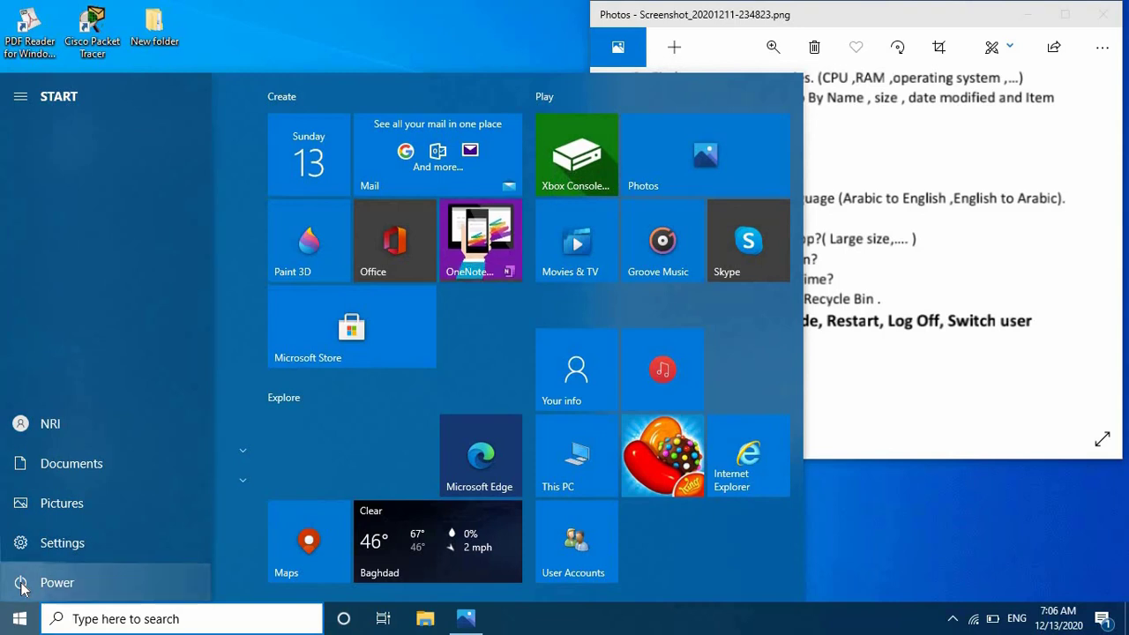
{"action": "left_click", "coordinate": [21, 587]}
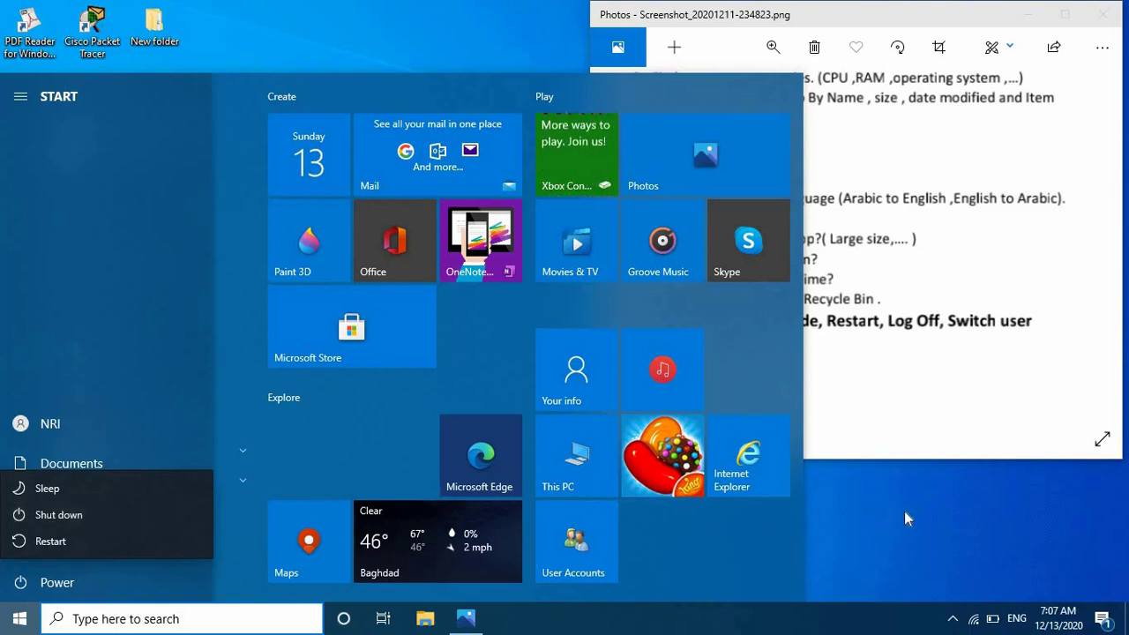
{"action": "key", "text": "Escape"}
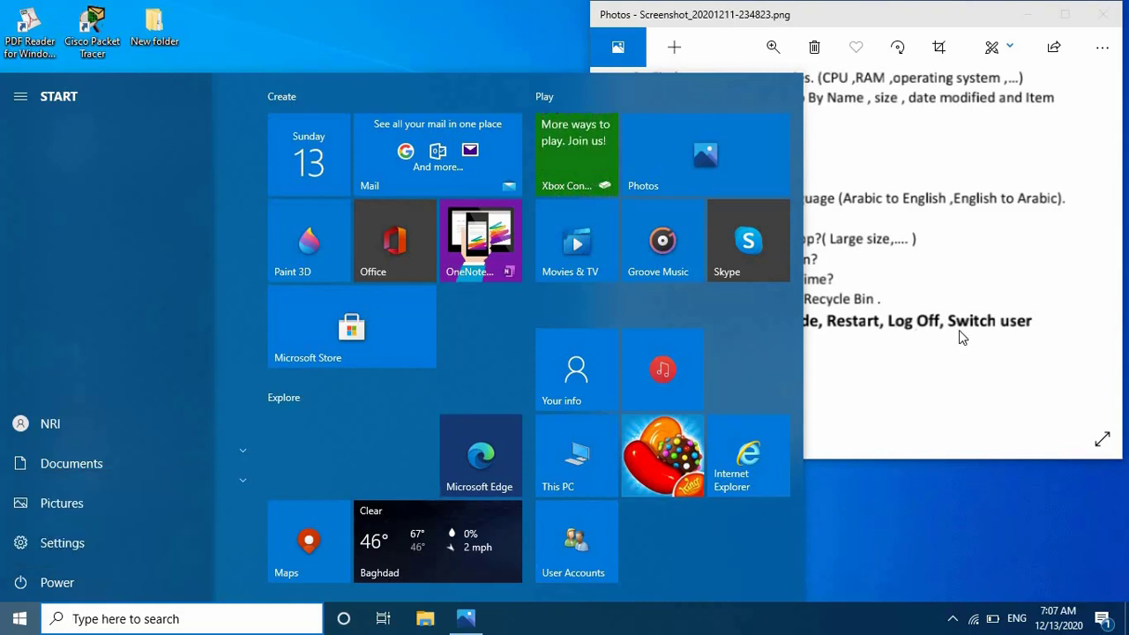
{"action": "left_click", "coordinate": [40, 425]}
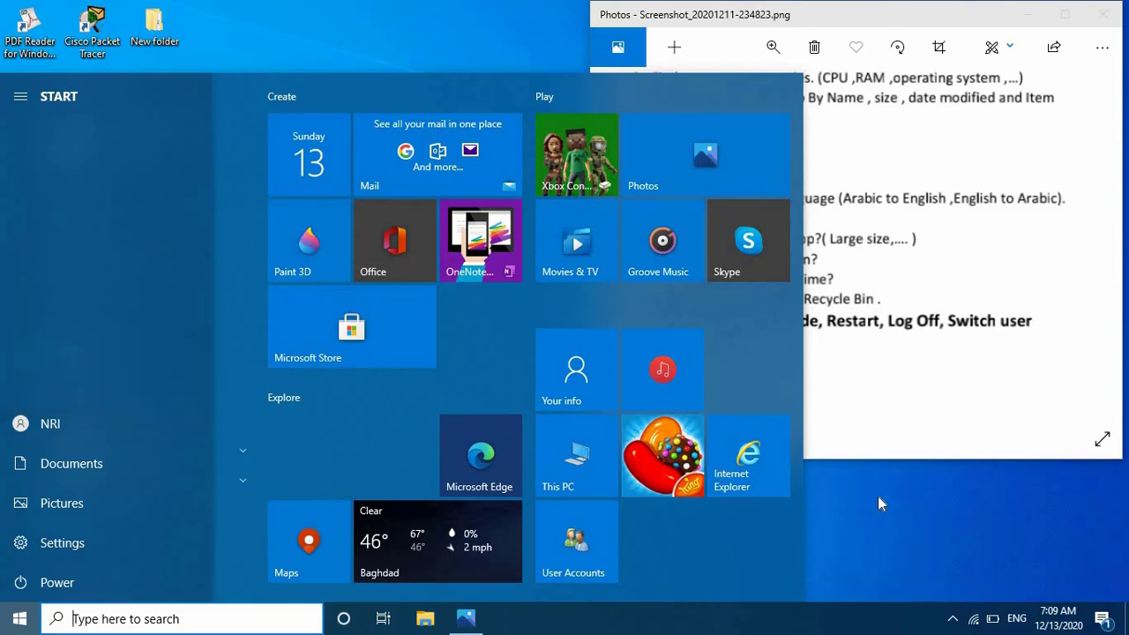
{"action": "left_click", "coordinate": [402, 27]}
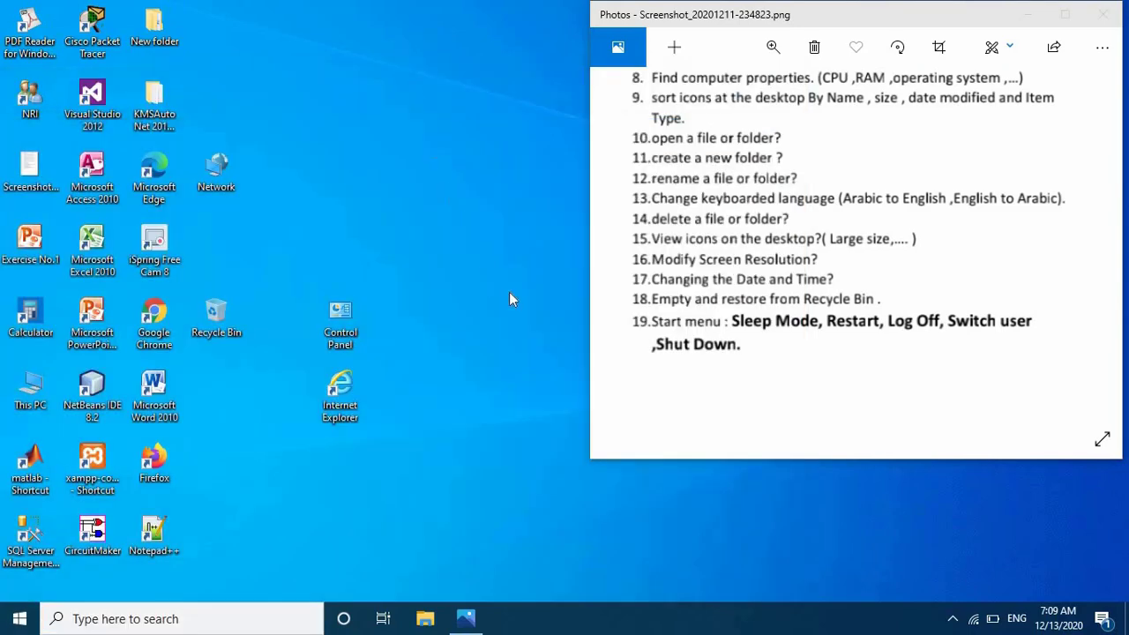
{"action": "left_click_drag", "start_coordinate": [708, 106], "coordinate": [641, 363]}
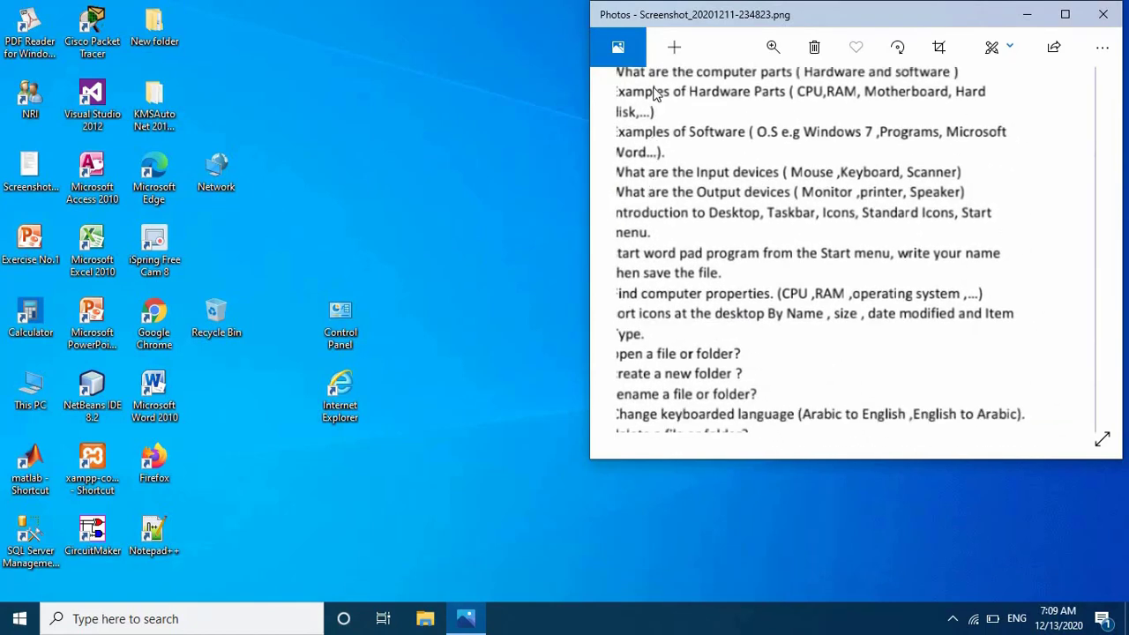
{"action": "left_click_drag", "start_coordinate": [687, 117], "coordinate": [703, 177]}
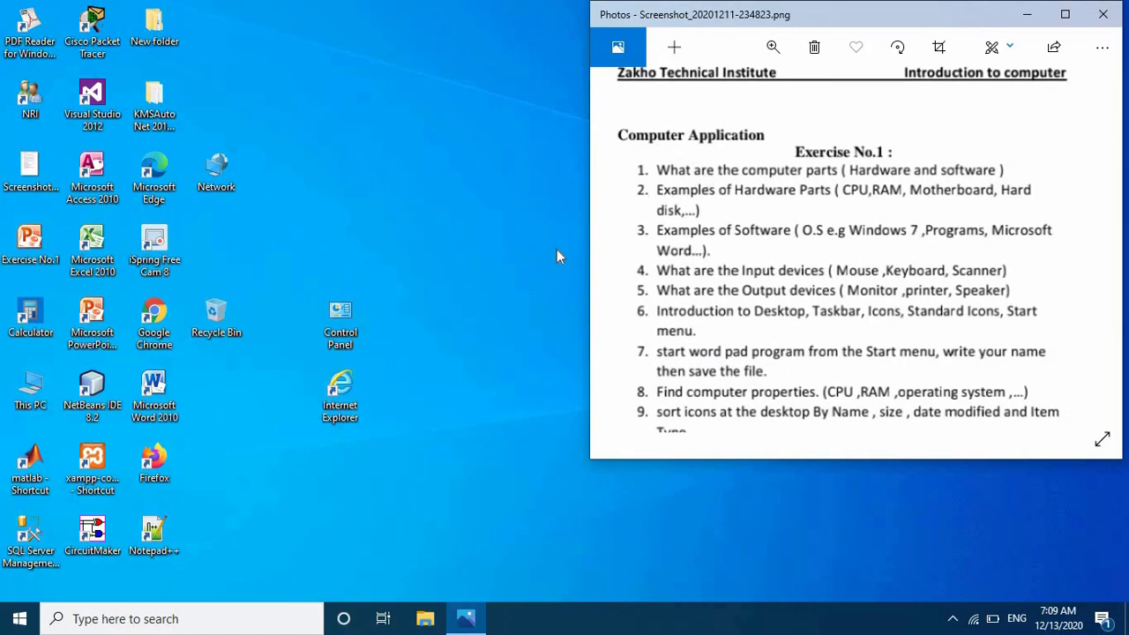